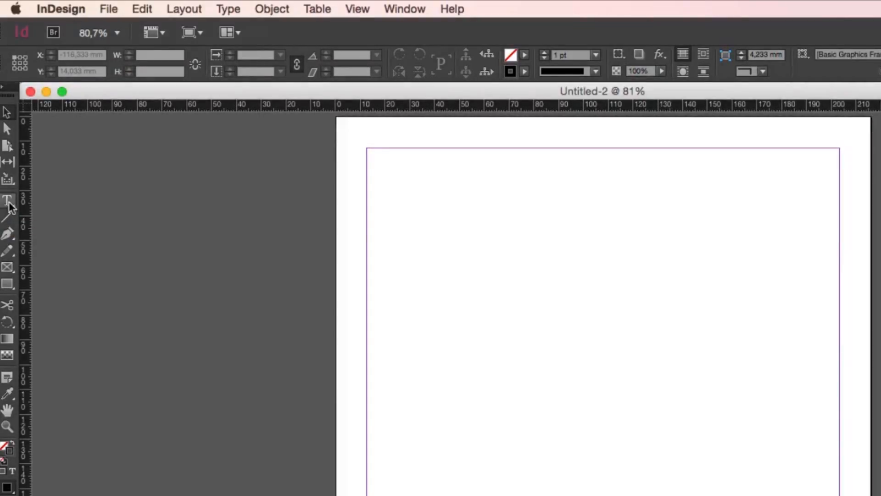
Draw a text frame about 190.5 by 91 mm from the page's upper-left margin corner, containing "Escrever um texto direto"
left_click(6, 202)
left_click_drag(367, 148, 840, 375)
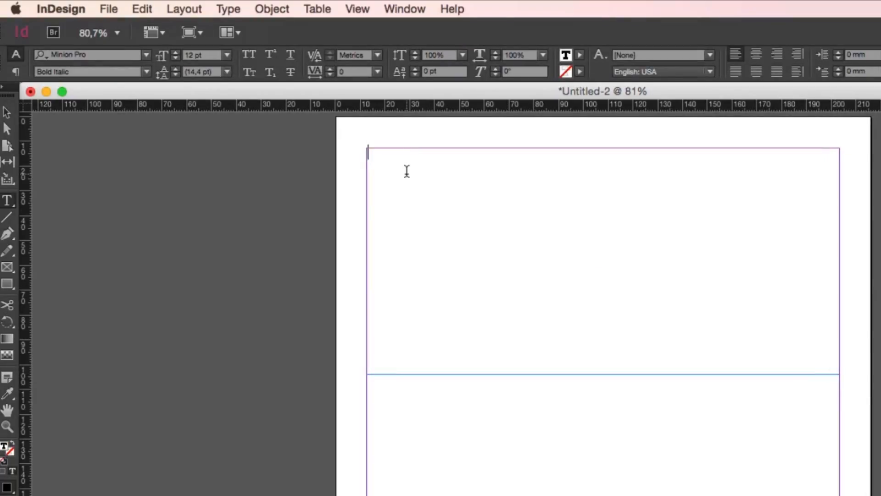
type("Escrever um texto d")
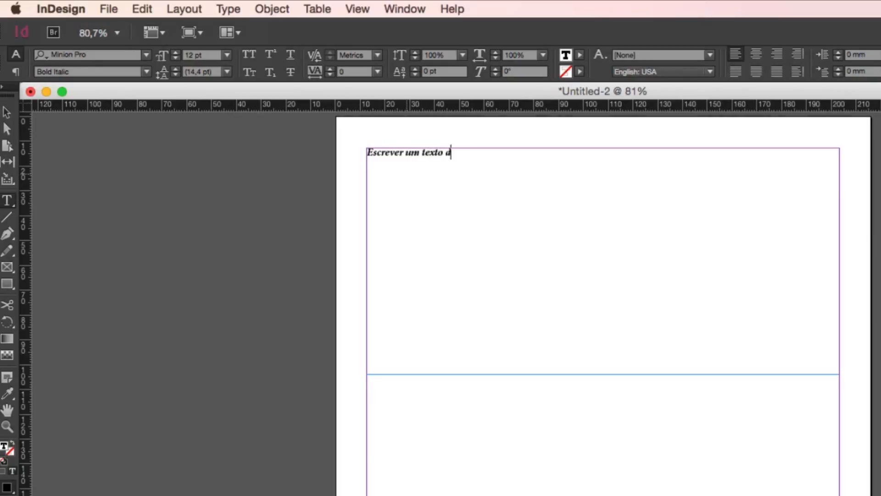
type("ireto")
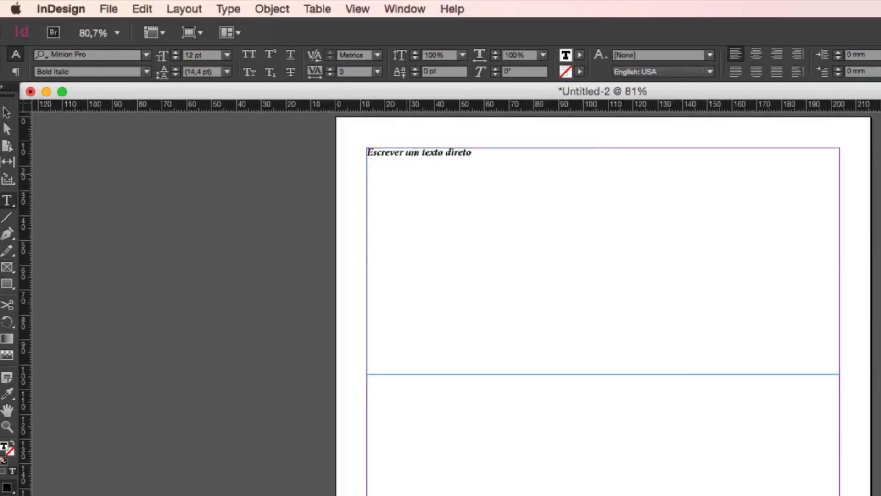
Format the text "Escrever um texto direto" in Helvetica Regular at 34 pt
left_click_drag(528, 161, 291, 137)
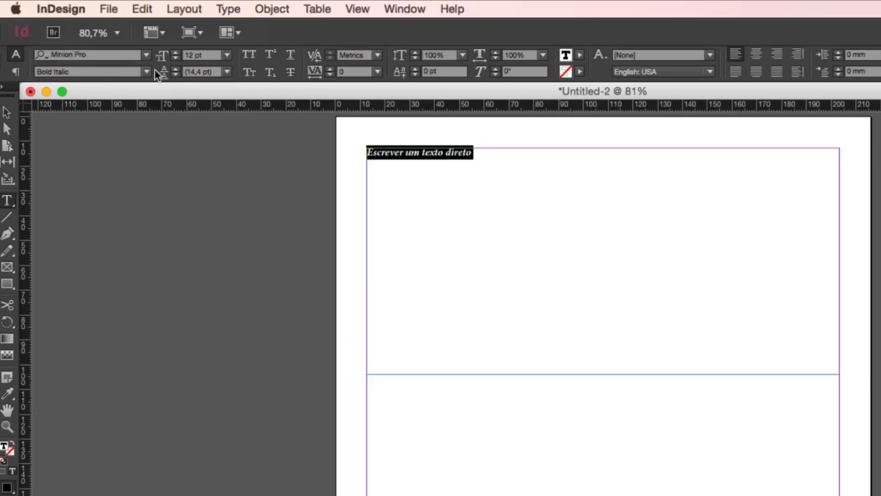
left_click(145, 56)
scroll(146, 67, "down", 10)
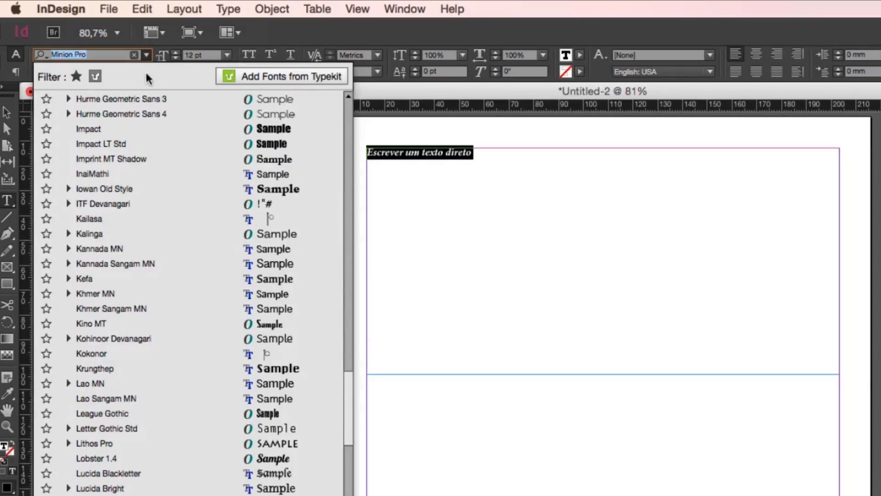
scroll(123, 160, "up", 4)
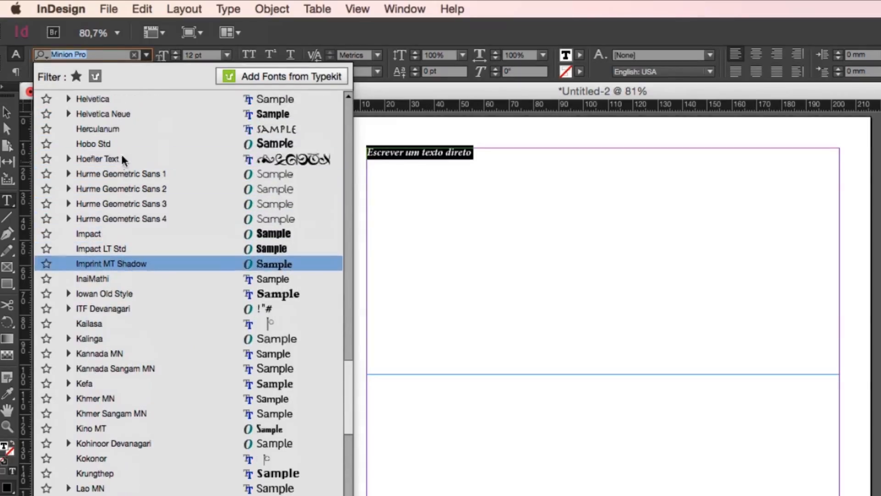
left_click(95, 97)
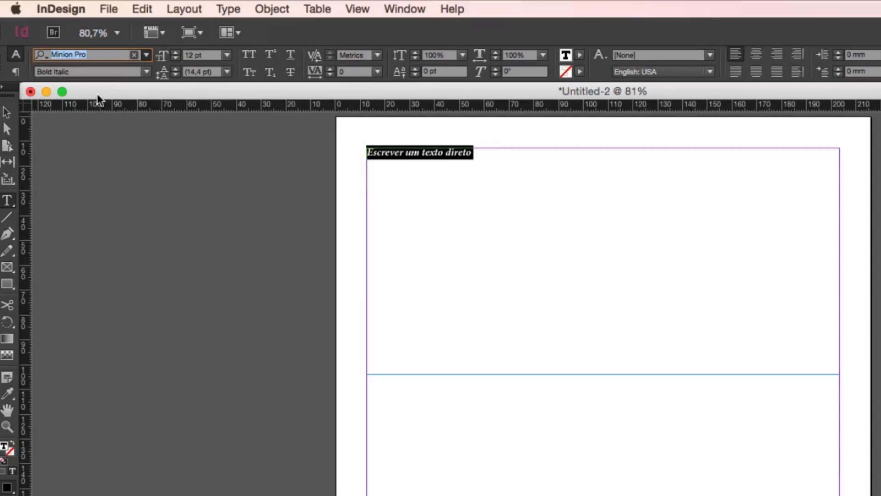
left_click(146, 71)
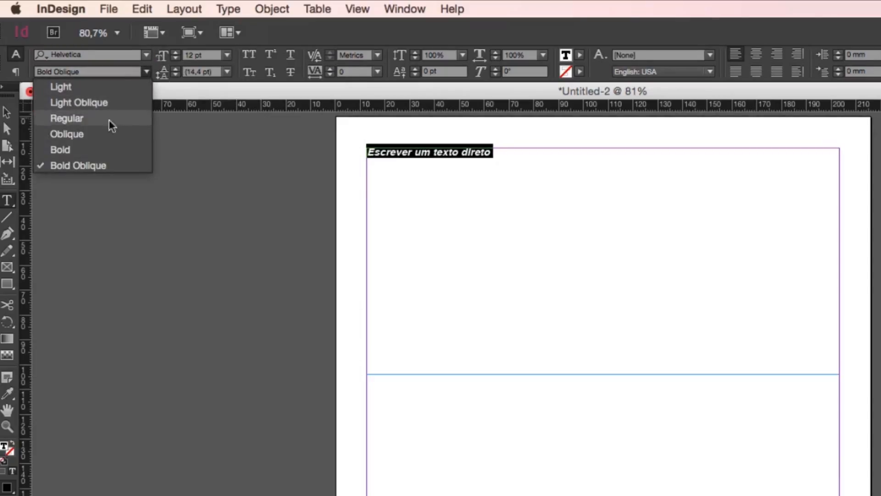
left_click(66, 123)
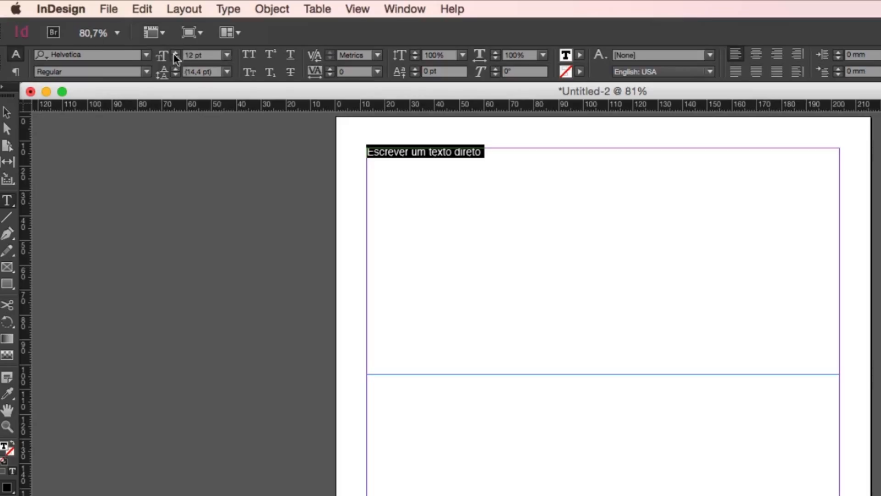
left_click_drag(173, 53, 173, 54)
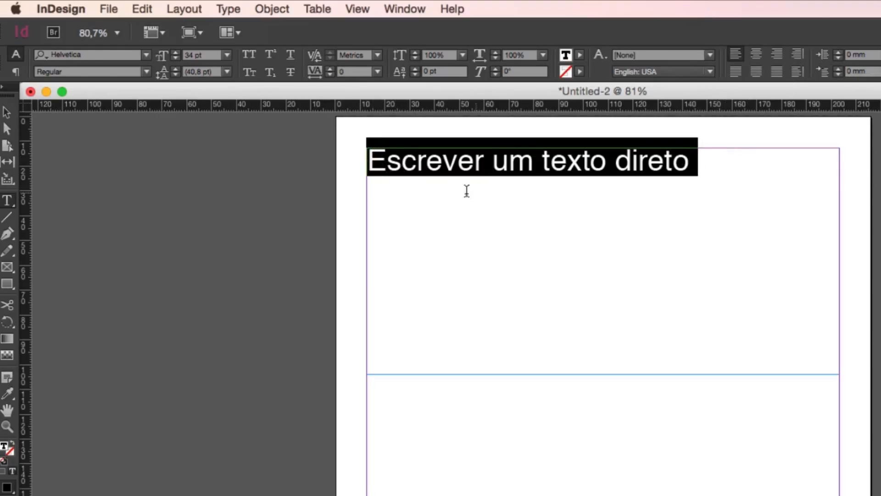
Draw a second text frame about 190.5 by 47 mm below the first and enter the filler text "dsadasdasdasdasd"
mouse_move(363, 426)
left_mouse_down()
mouse_move(643, 495)
mouse_move(836, 495)
left_mouse_up()
type("dsadasdasdasdasd")
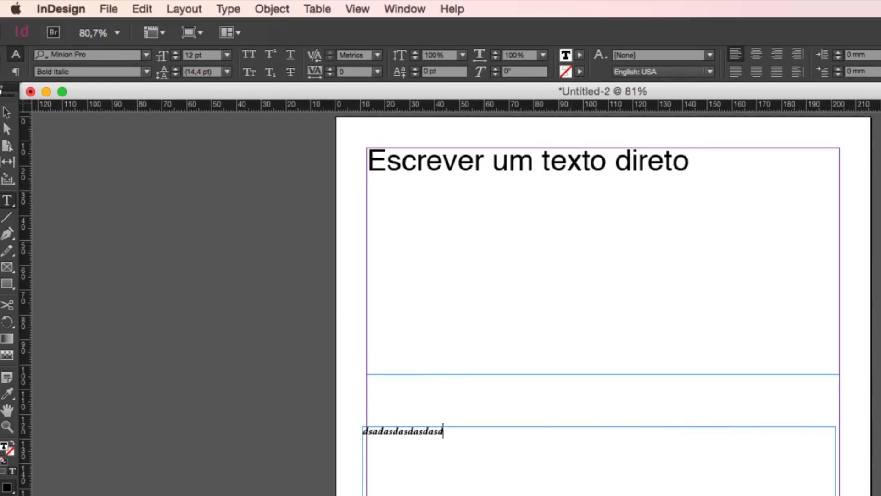
Delete both text frames from the page
left_click(6, 112)
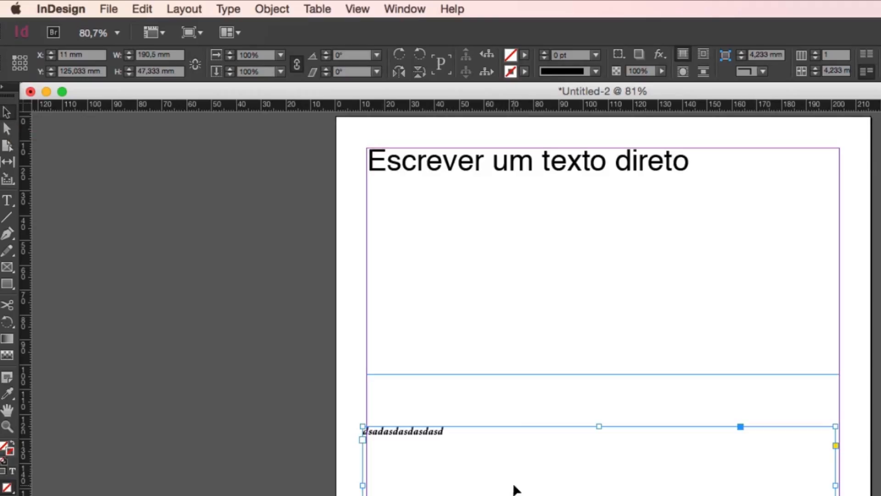
key("Delete")
left_click(532, 326)
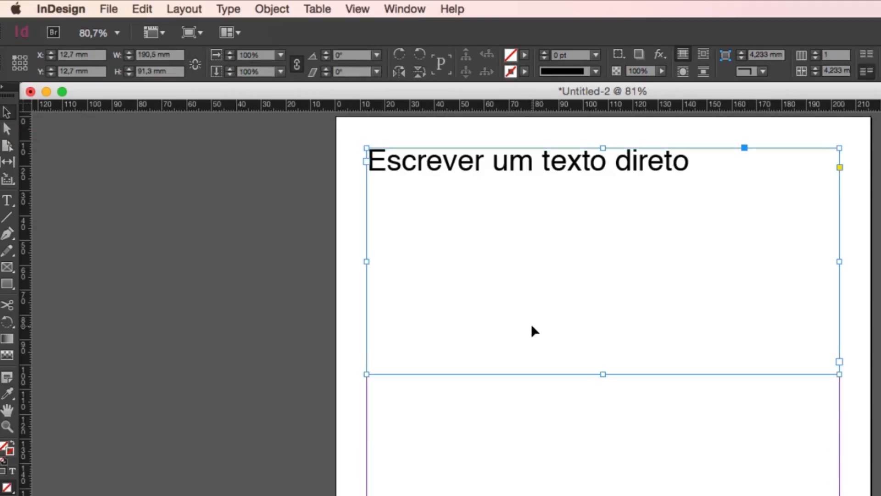
key("Delete")
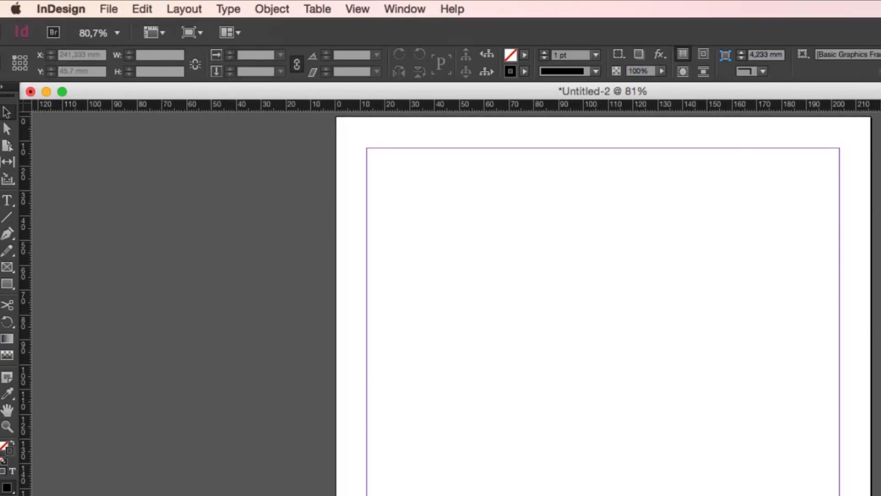
Switch to the Word document Mussum ipsum cacilds.docx and copy its entire text
double_click(880, 322)
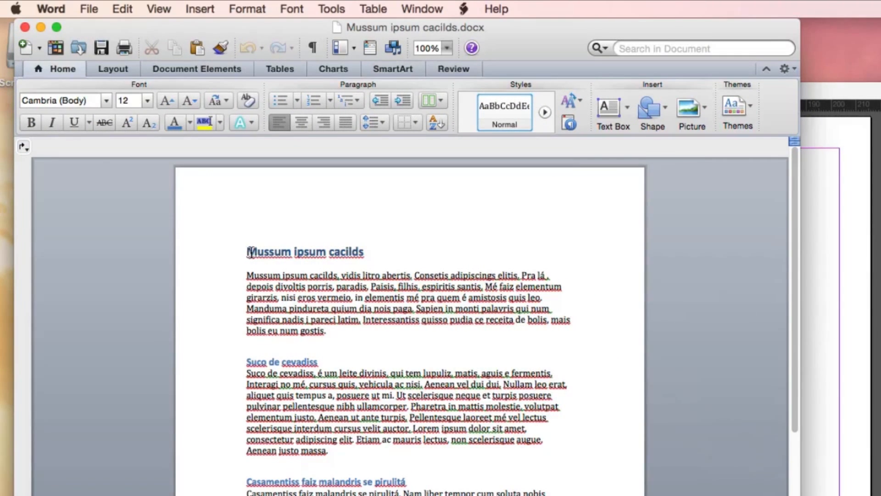
scroll(251, 252, "down", 10)
scroll(252, 252, "up", 10)
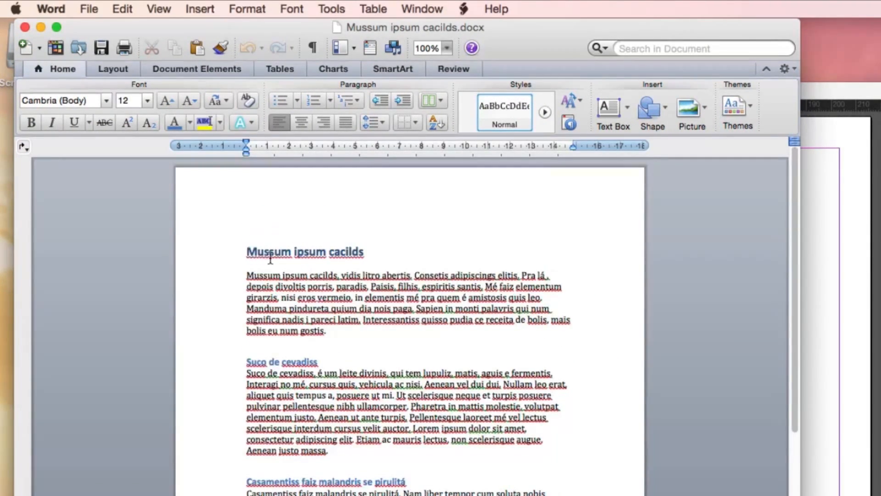
left_click(270, 252)
key("super+a")
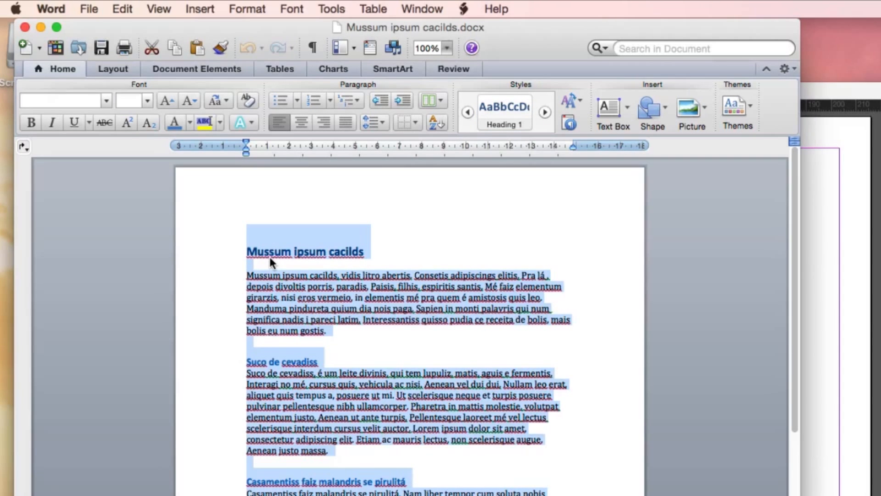
Back in InDesign, draw a text frame about 190.5 by 254 mm filling the page margins and paste the copied text
left_click(841, 249)
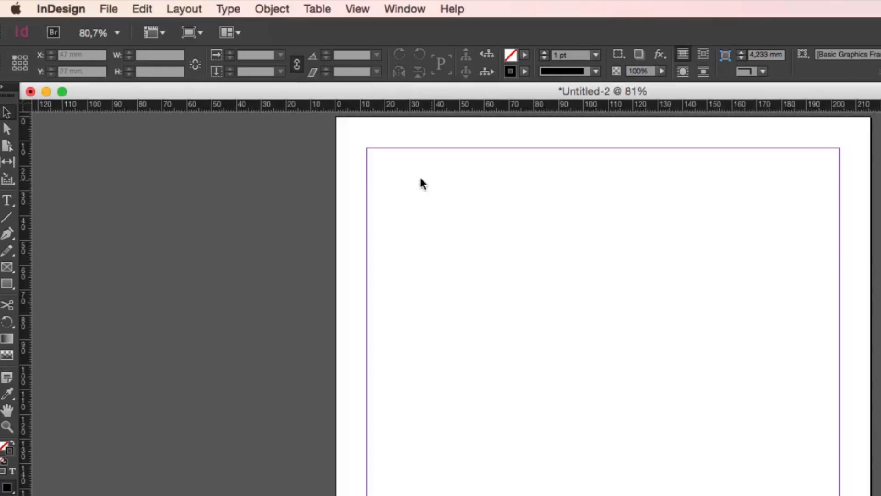
left_click(7, 202)
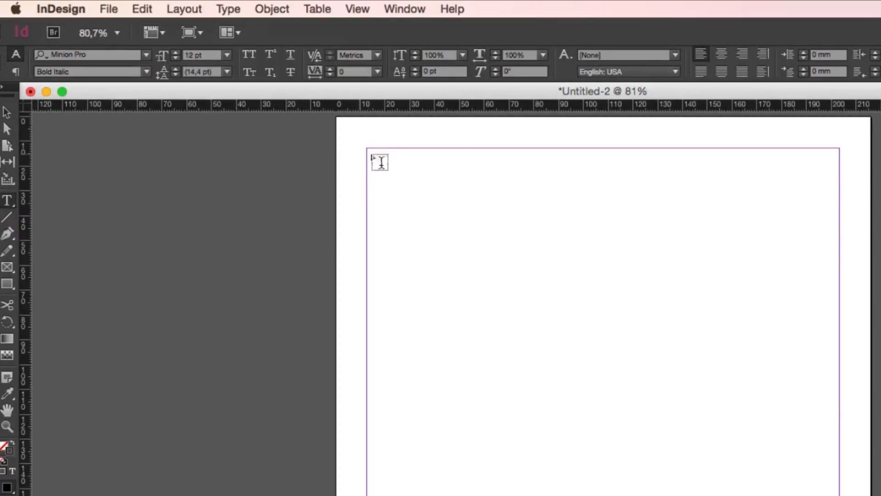
left_click_drag(373, 153, 603, 463)
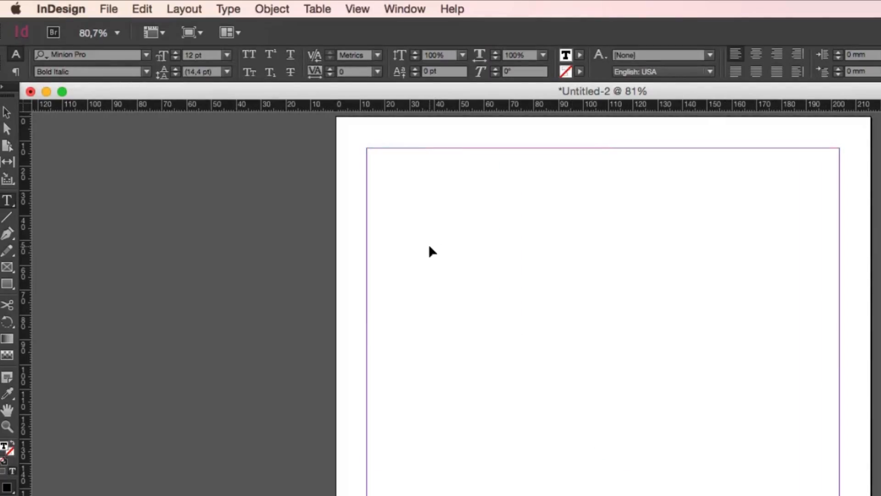
key("super+v")
left_click(467, 342)
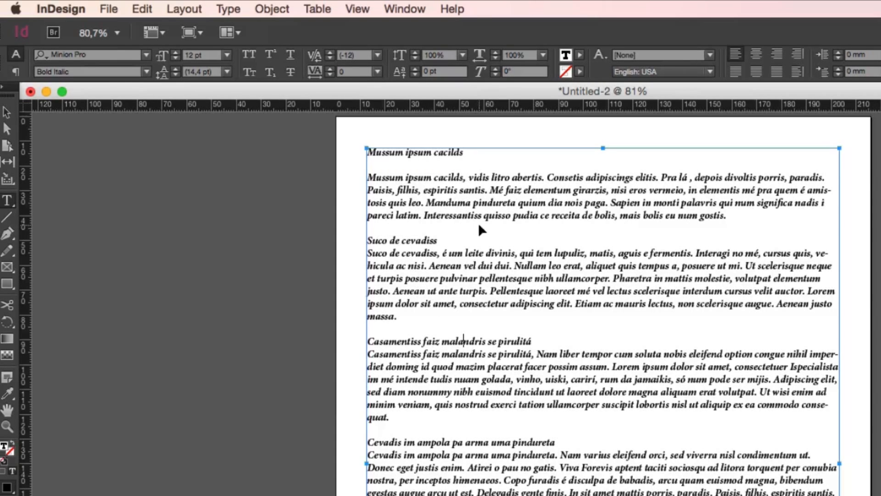
Compare the formatting of the pasted text with the original document in Word, then return to InDesign
key("super+Tab")
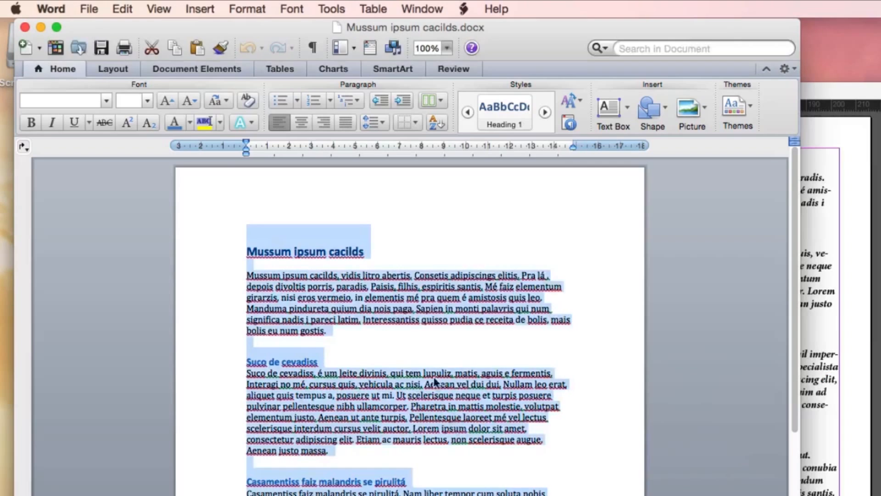
left_click(279, 284)
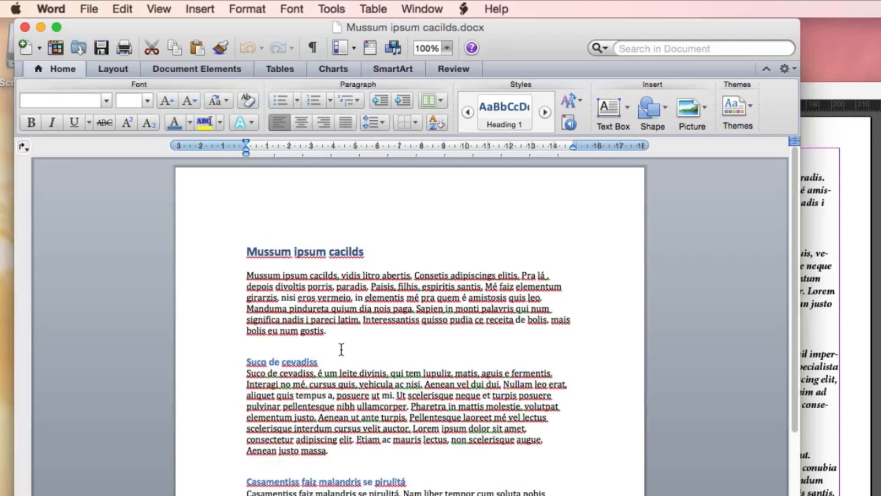
left_click(839, 349)
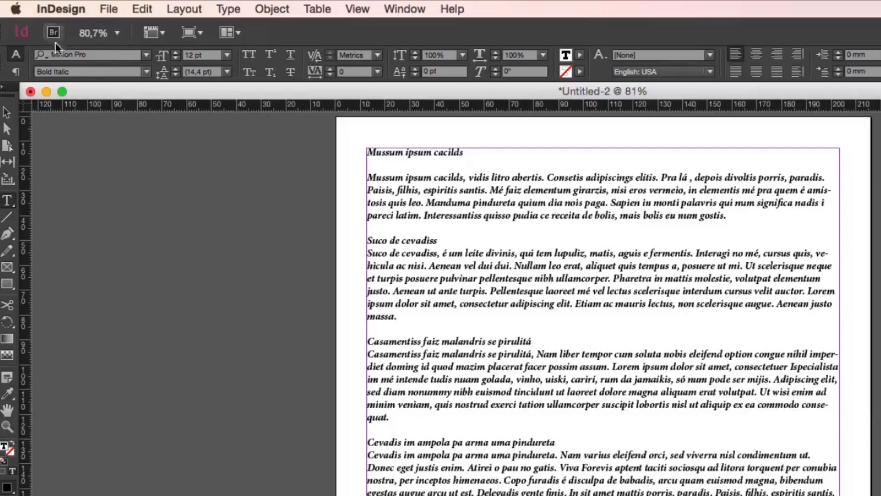
left_click(403, 235)
Delete the text frame holding the pasted text
left_click(7, 112)
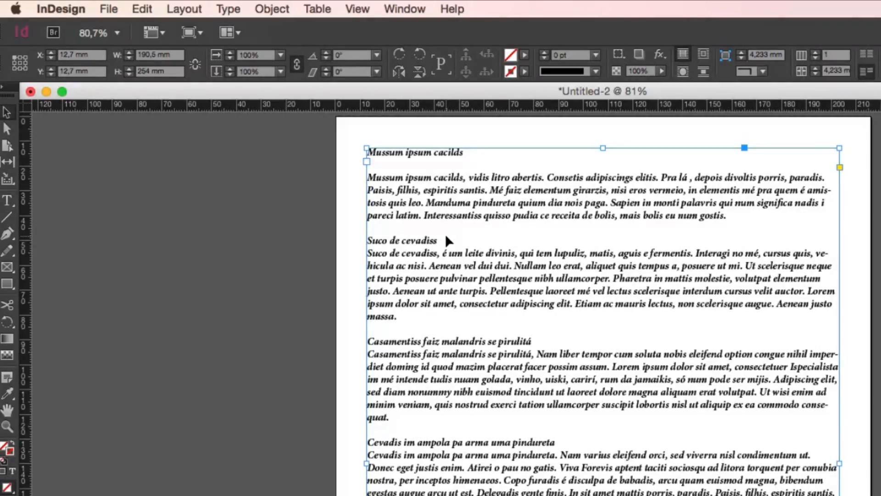
key("Delete")
scroll(358, 192, "down", 1)
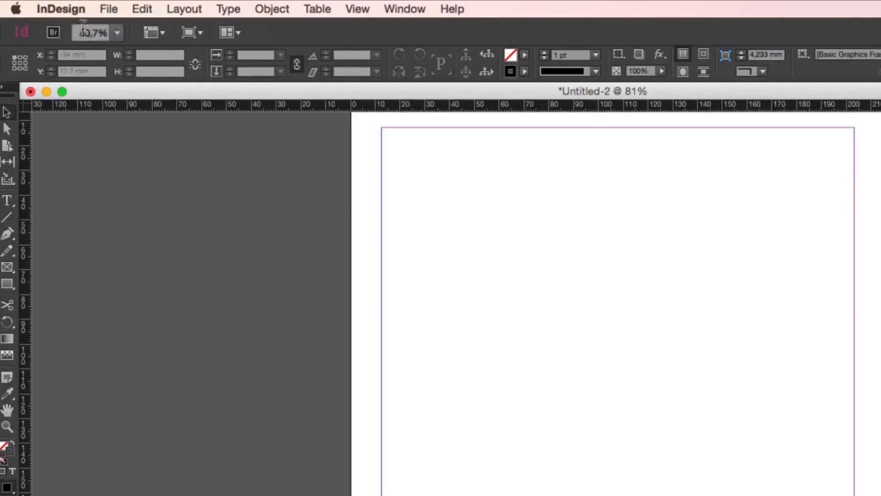
Place the Desktop file "Mussum ipsum cacilds" on the page, starting at the upper-left margin corner
left_click(105, 9)
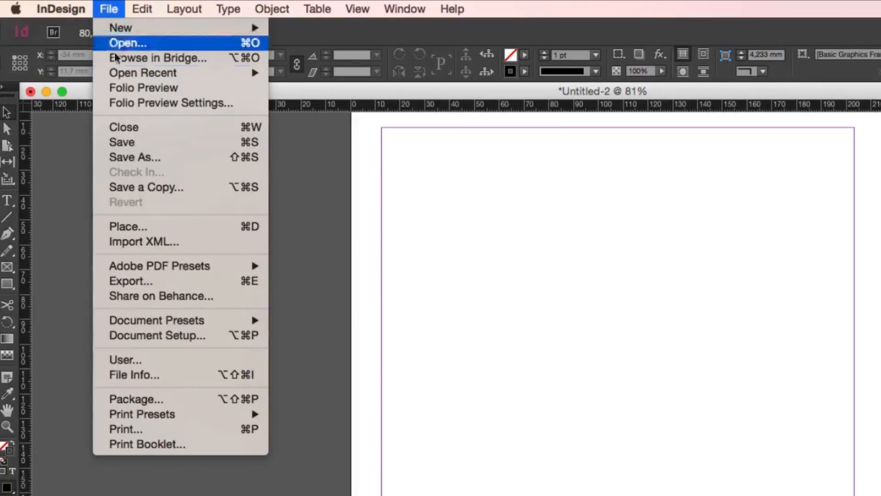
left_click(239, 227)
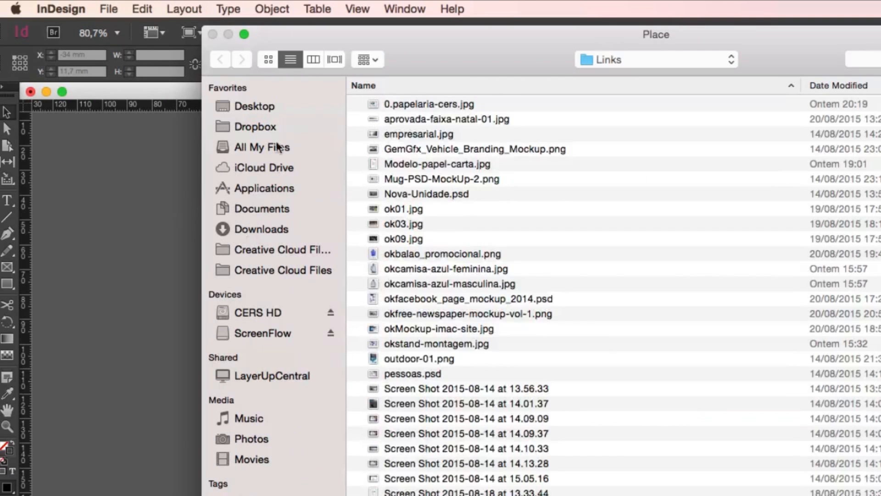
left_click(240, 107)
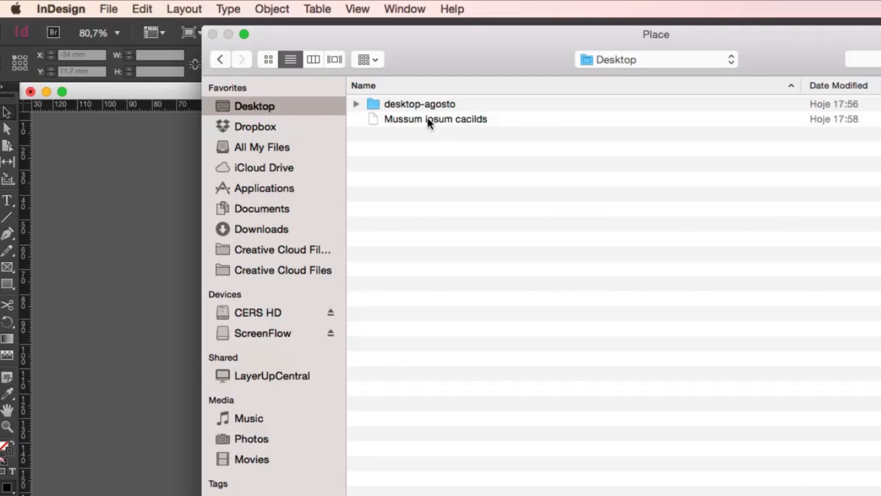
left_click(412, 120)
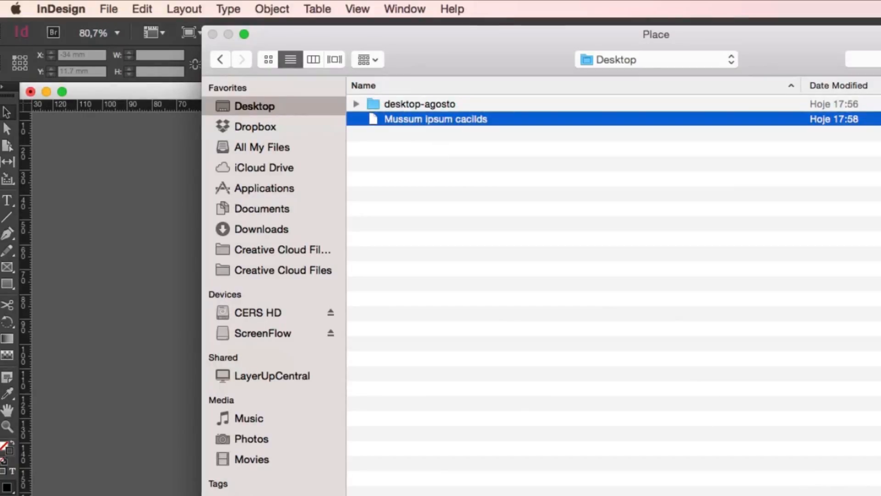
key("Return")
left_click(453, 303)
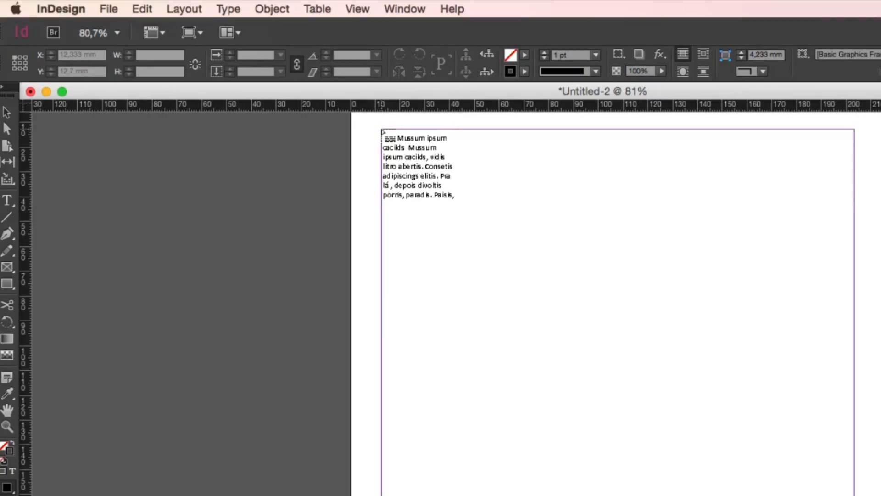
left_click(384, 132)
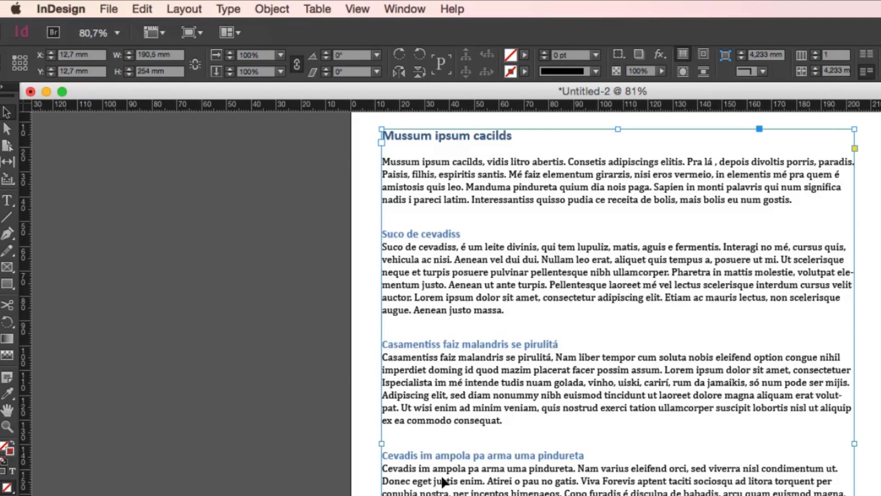
Inspect the placed text's heading and body formatting and compare it with the original document in Word
left_click(8, 200)
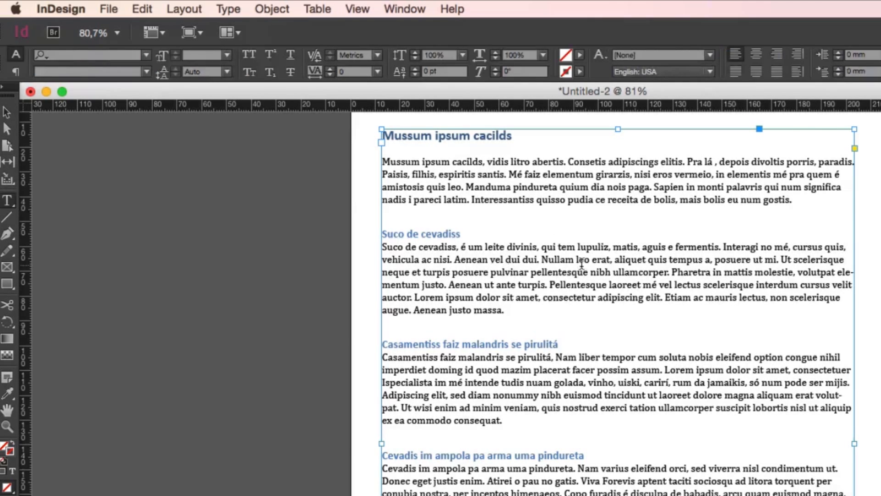
left_click(557, 185)
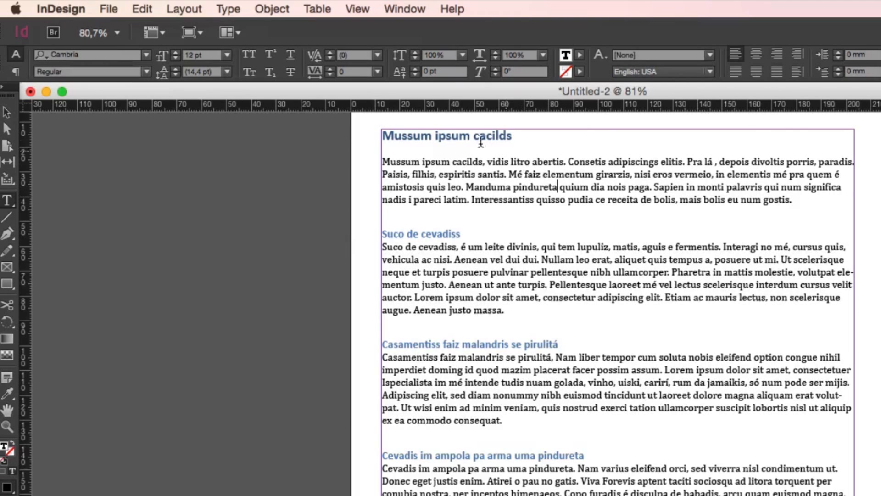
left_click_drag(408, 136, 499, 137)
key("super+Tab")
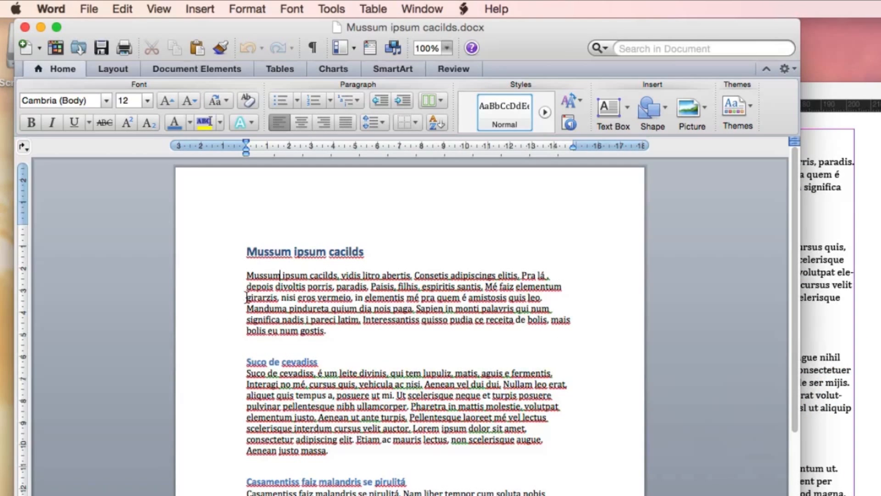
Check the formatting of the title, first paragraph and "Suco de cevadiss" subheading in Word, and switch back to InDesign
left_click_drag(309, 299, 412, 309)
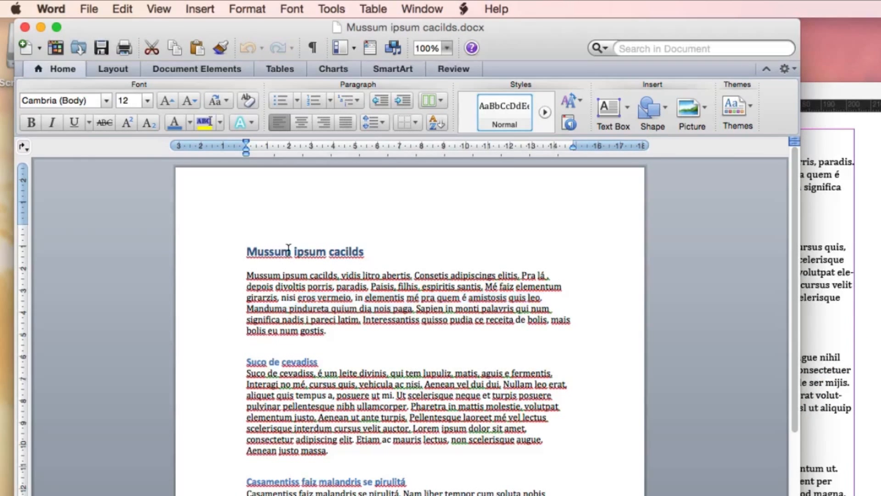
left_click_drag(280, 251, 339, 249)
left_click_drag(248, 287, 358, 309)
left_click_drag(254, 365, 301, 362)
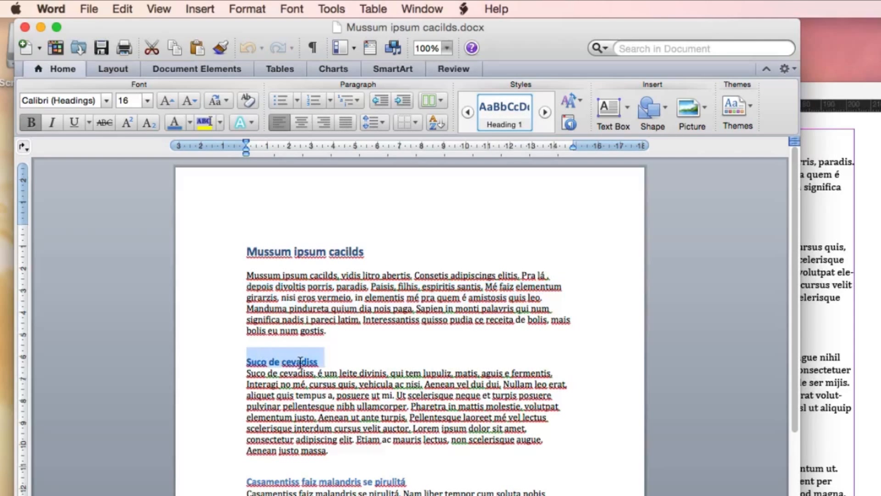
left_click(834, 337)
left_click(443, 265)
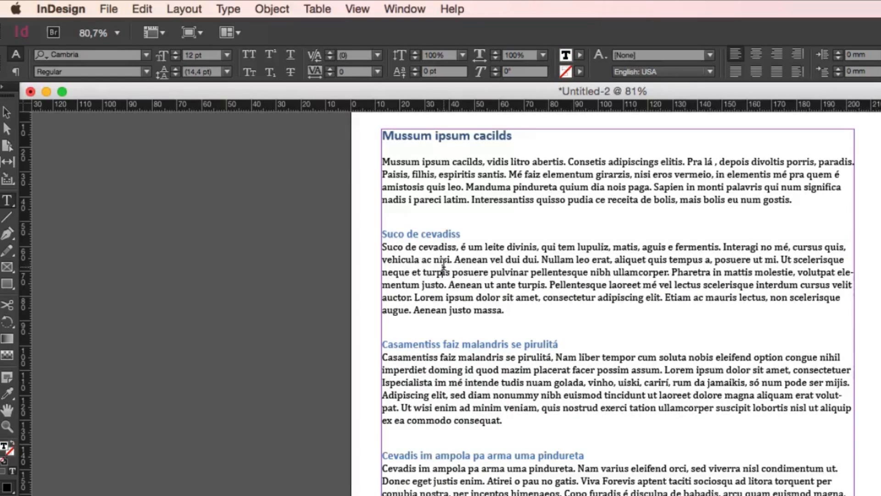
Compare the placed body text and "Mussum ipsum cacilds" title in InDesign with the title's font settings in the Word document
key("super+1")
left_click_drag(620, 312, 680, 326)
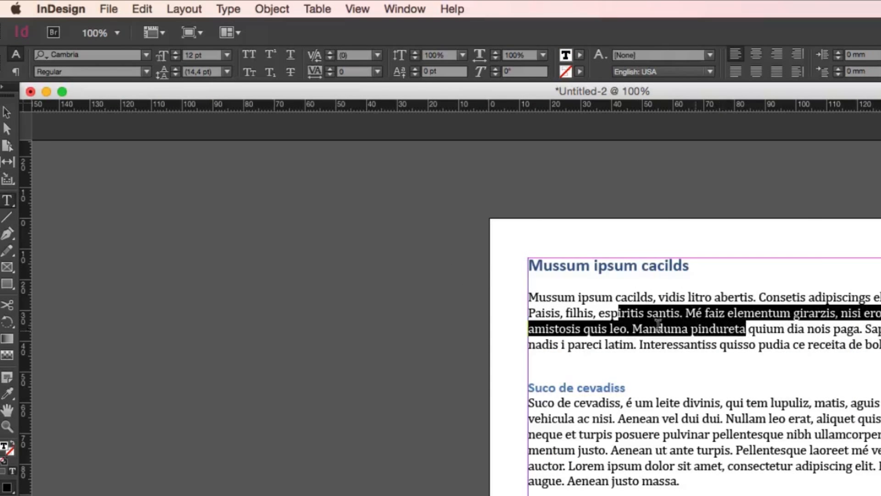
key("super+Tab")
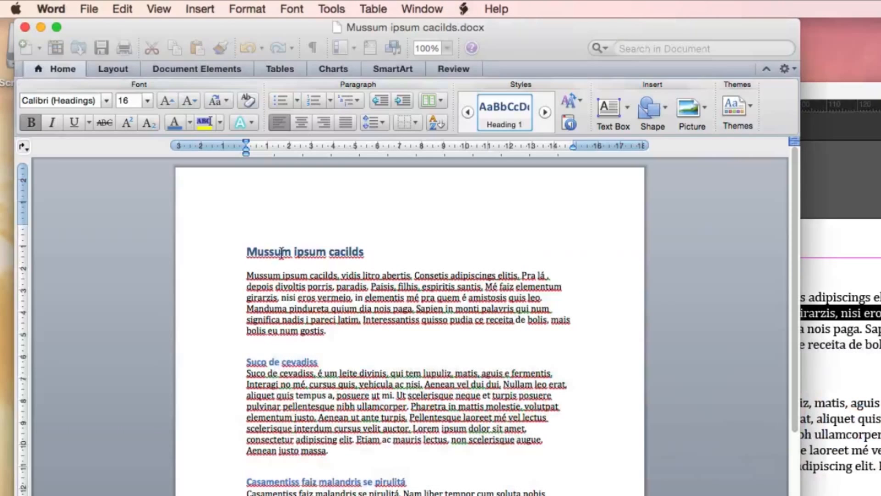
left_click_drag(249, 252, 367, 252)
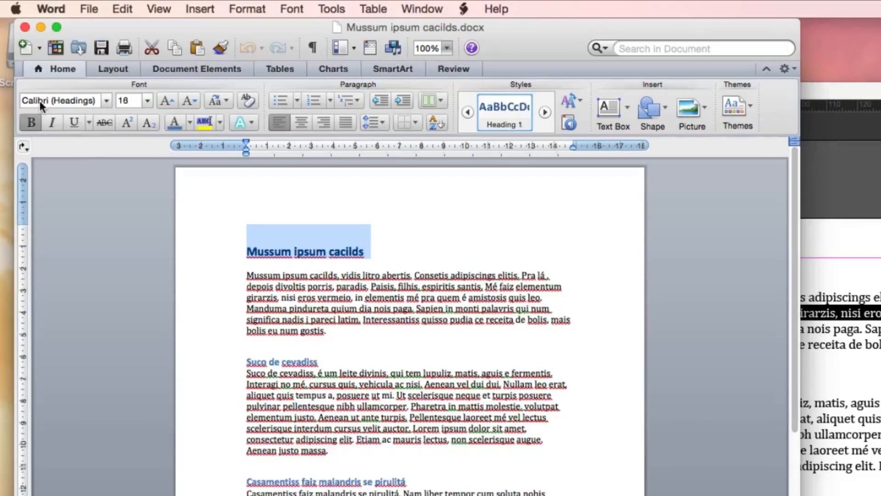
left_click(808, 309)
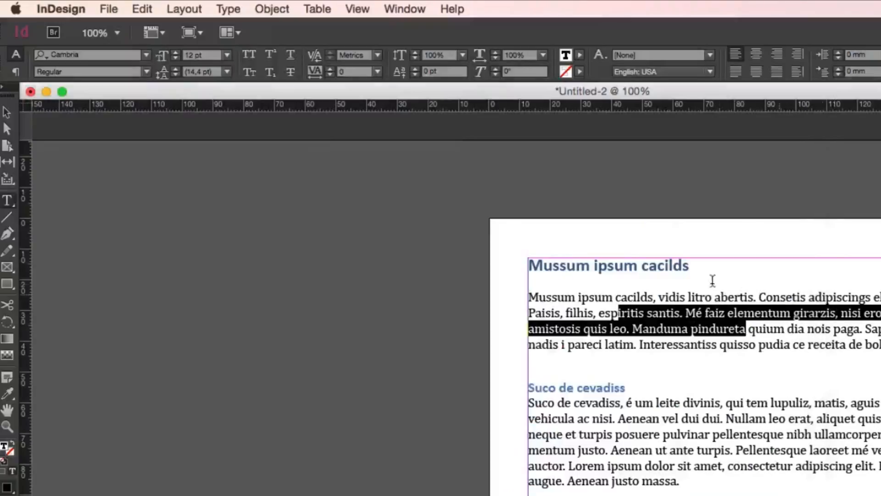
left_click_drag(570, 266, 643, 268)
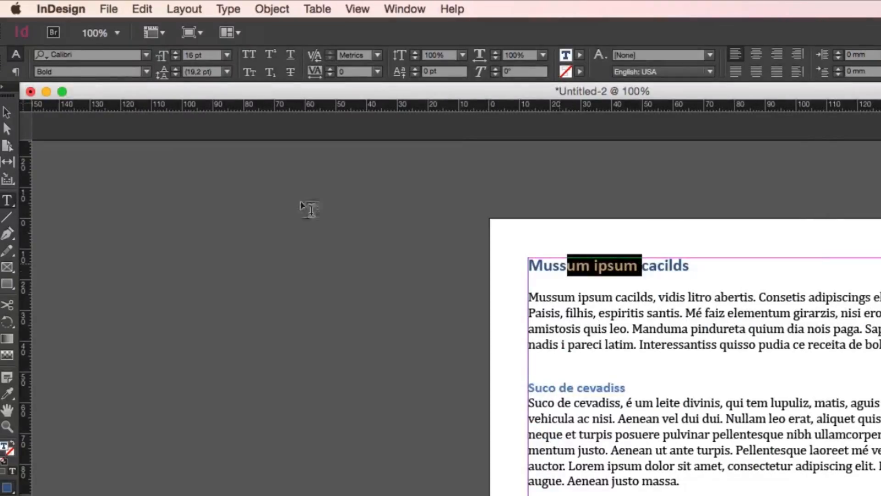
Examine the character formatting of the first body paragraph and the "Suco de cevadiss" subheading in the placed text
left_click_drag(601, 311, 611, 330)
scroll(601, 359, "down", 1)
left_click_drag(564, 384, 639, 432)
left_click(602, 369)
triple_click(602, 369)
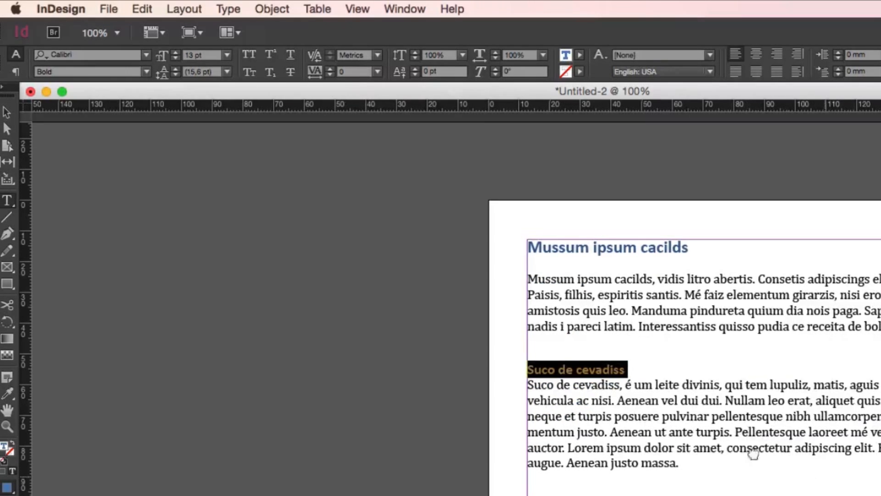
Look over the remaining headings and paragraphs of the placed text, viewing the page at 75%
scroll(498, 282, "down", 5)
scroll(497, 281, "right", 5)
scroll(495, 303, "down", 3)
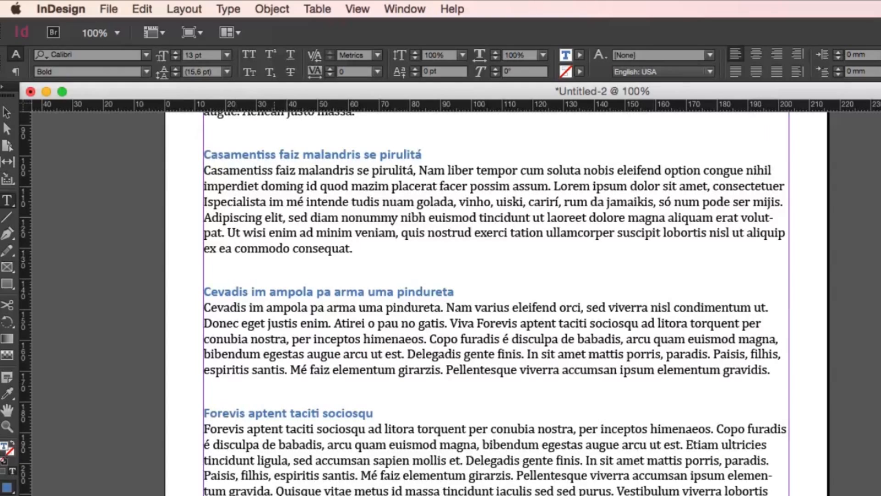
scroll(393, 472, "up", 4)
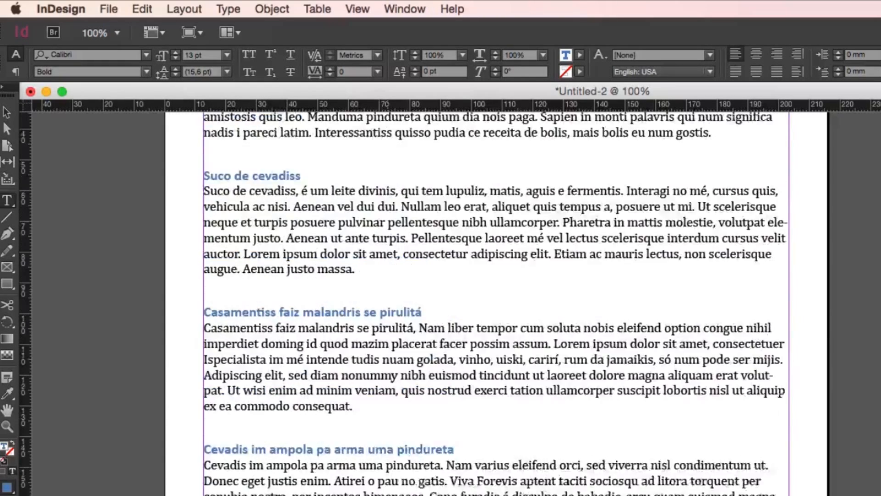
key("super+minus")
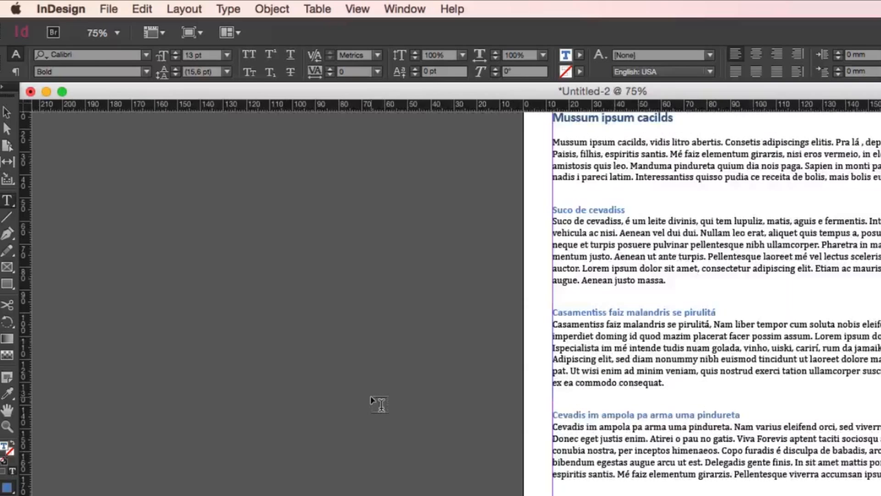
scroll(468, 404, "right", 5)
scroll(468, 404, "up", 2)
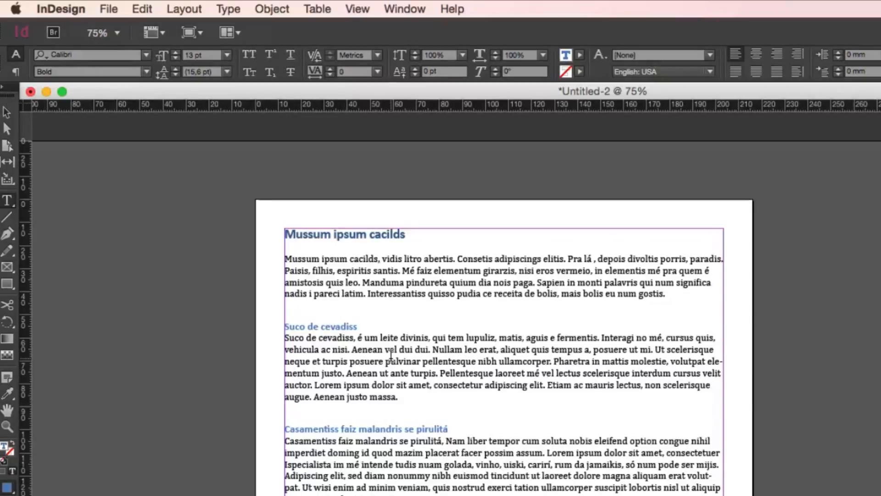
left_click(109, 8)
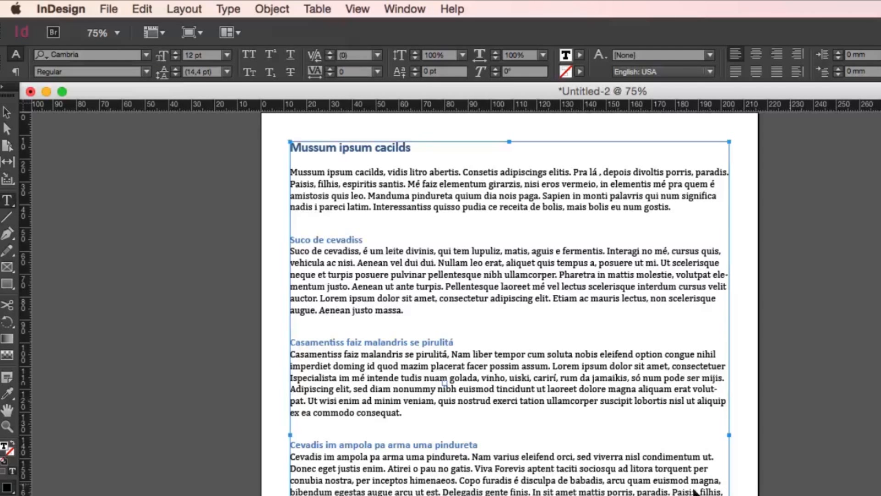
Switch to Word and look through the headings and paragraphs of the original document
key("super+Tab")
key("super+Tab")
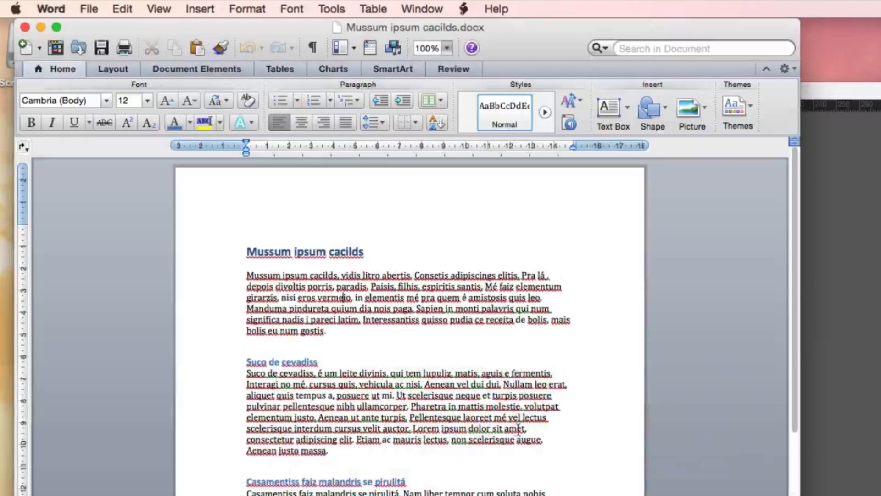
scroll(343, 297, "down", 12)
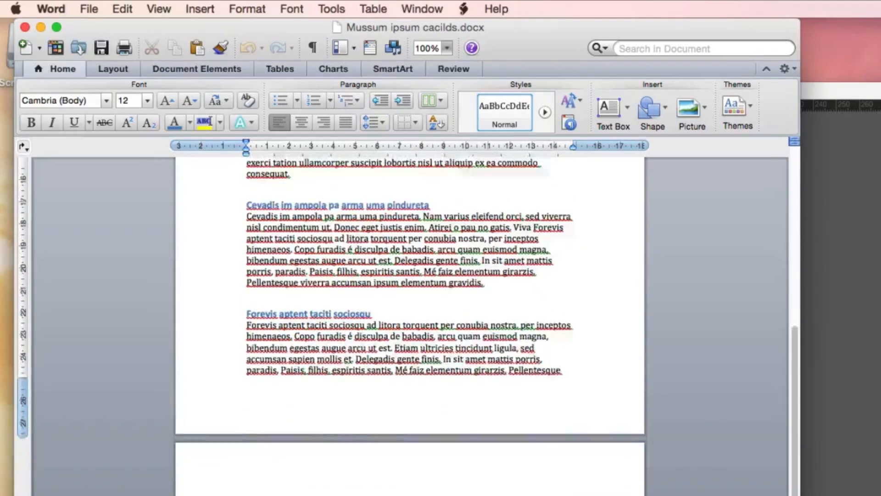
scroll(407, 325, "up", 15)
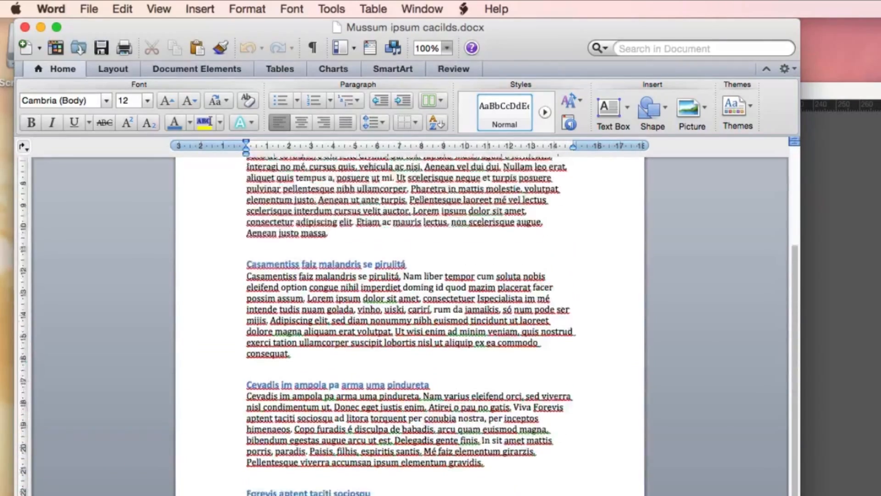
Look over the course offer on the Cursos Layer Up home page in Chrome and return to InDesign
key("super+Tab")
key("super+Tab")
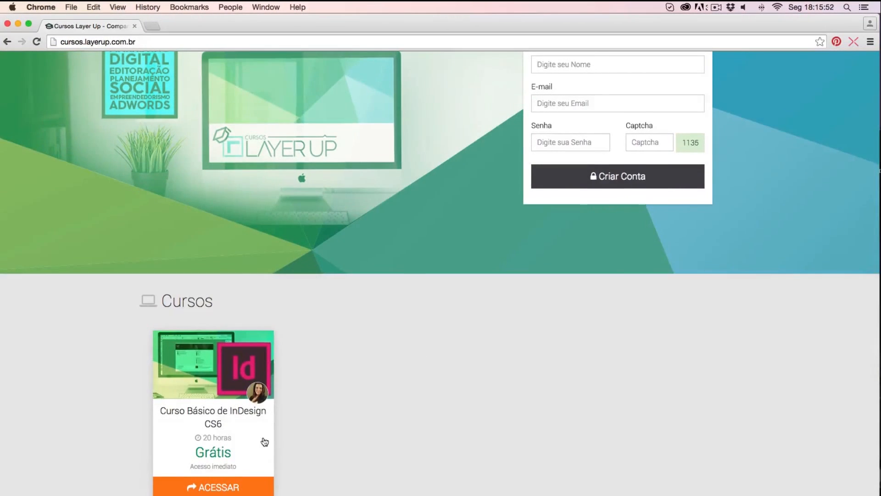
scroll(264, 441, "up", 1)
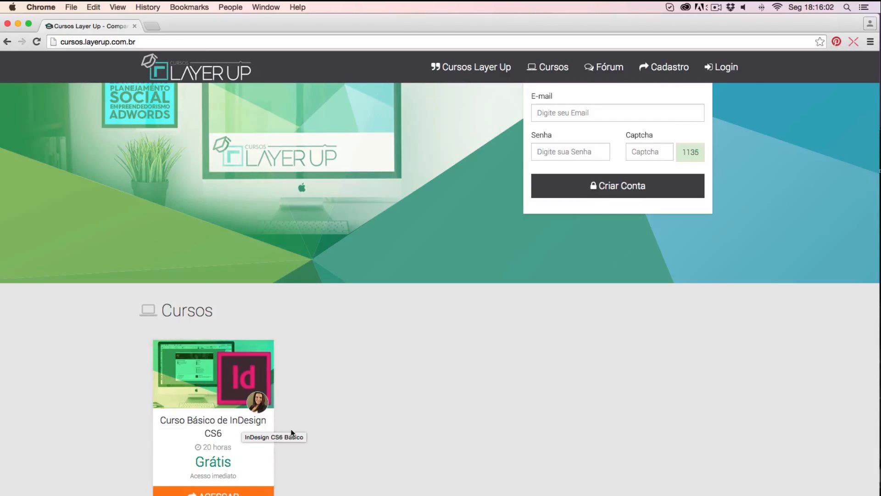
scroll(231, 464, "down", 5)
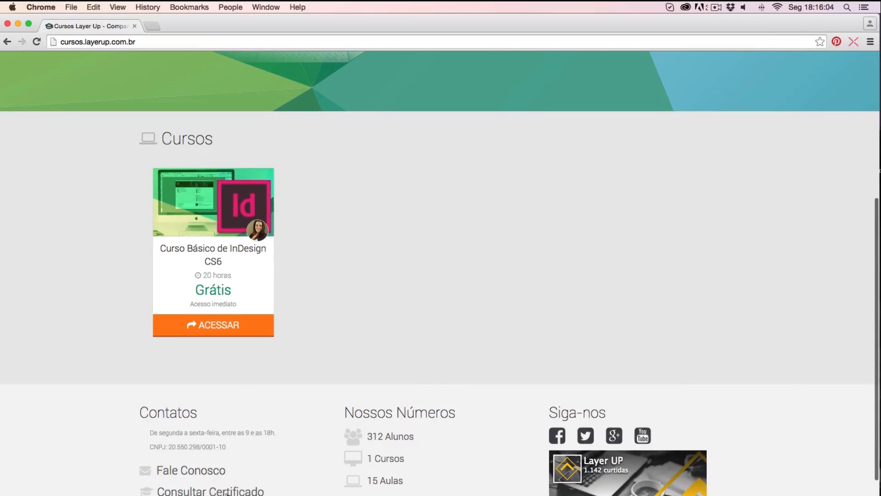
scroll(239, 489, "up", 7)
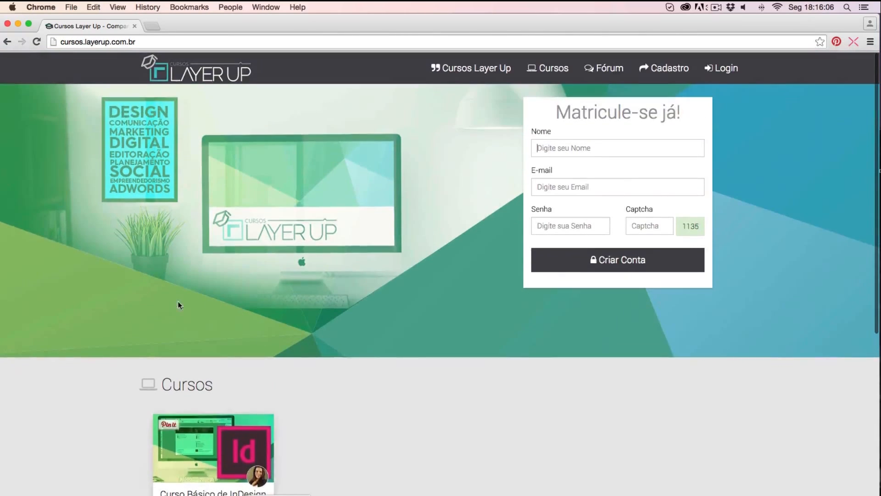
key("super+Tab")
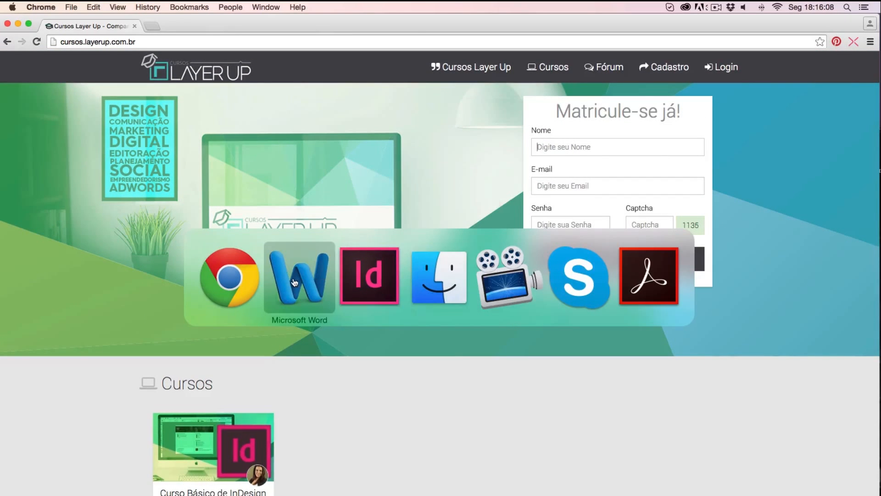
left_click(374, 288)
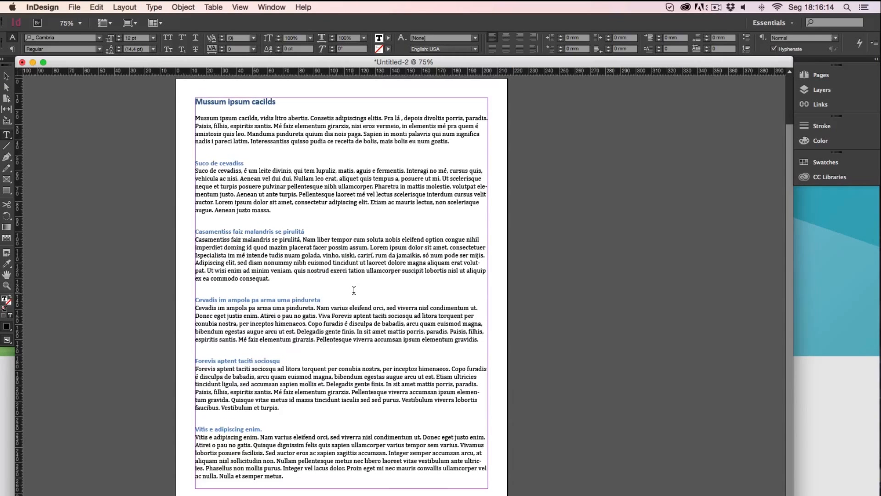
Examine the font, size and style settings of the "Mussum ipsum cacilds" title on the page
scroll(354, 291, "up", 1)
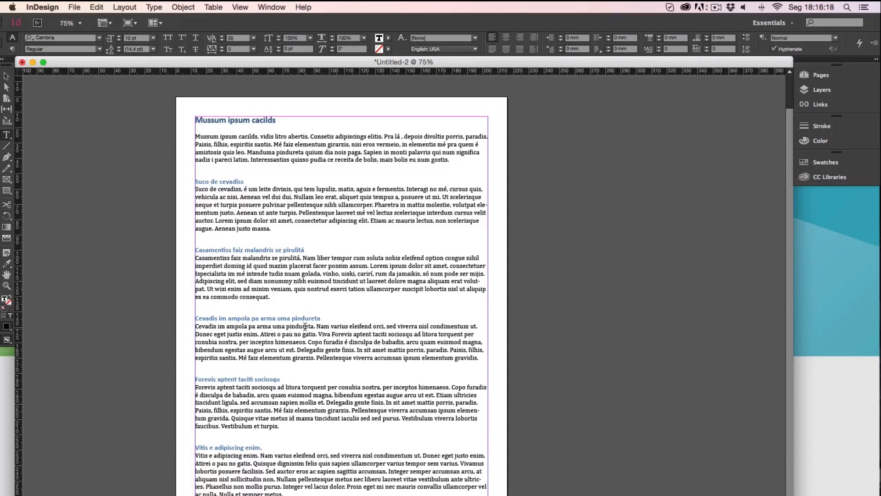
triple_click(210, 120)
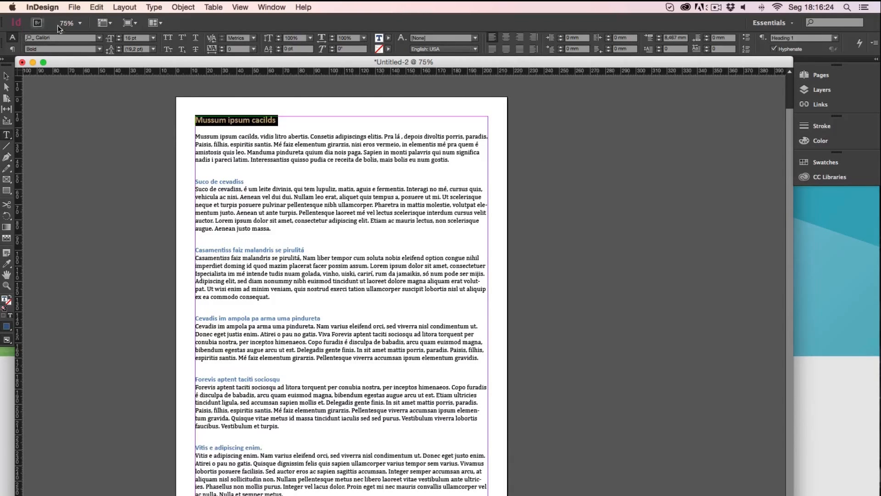
triple_click(239, 121)
Increase the leading of the first body paragraph below the title to 36 pt
left_click_drag(449, 160, 195, 136)
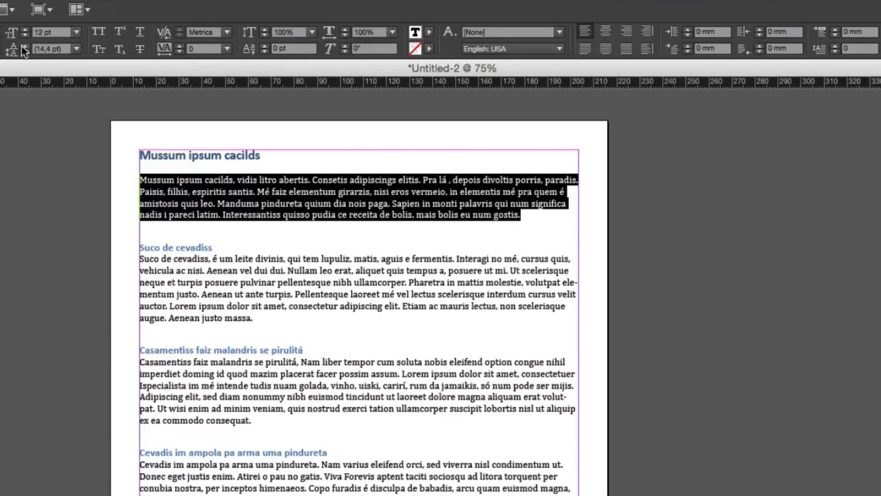
left_click(23, 43)
left_click(23, 43)
left_click(22, 43)
left_click(23, 43)
left_click(23, 43)
left_click(23, 43)
left_click(23, 44)
left_click(23, 43)
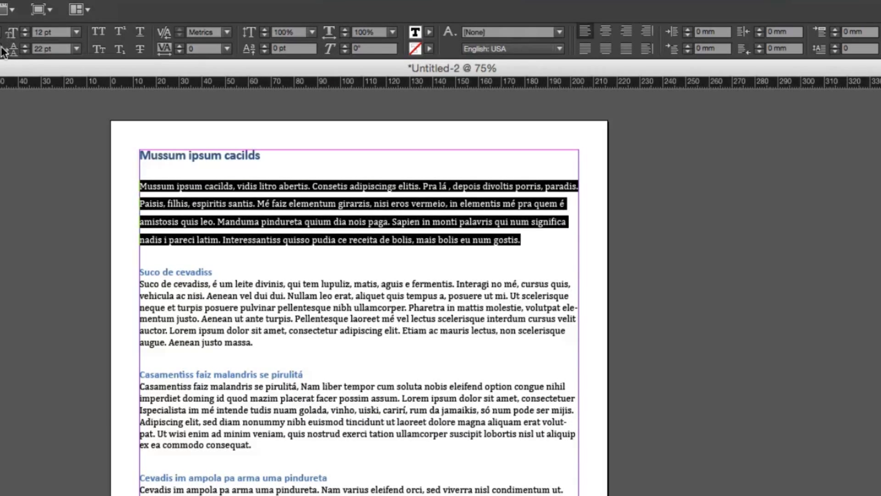
left_click(23, 43)
left_click(23, 43)
left_click(23, 43)
left_click(23, 43)
left_click(23, 43)
left_click(23, 43)
left_click(23, 43)
left_click(23, 44)
left_click(23, 43)
left_click(23, 43)
left_click(23, 43)
left_click(23, 43)
left_click(23, 44)
left_click(23, 43)
Copy the text formatting of the "Suco de cevadiss" body paragraph onto the first paragraph with the Eyedropper tool
left_click_drag(521, 285, 132, 198)
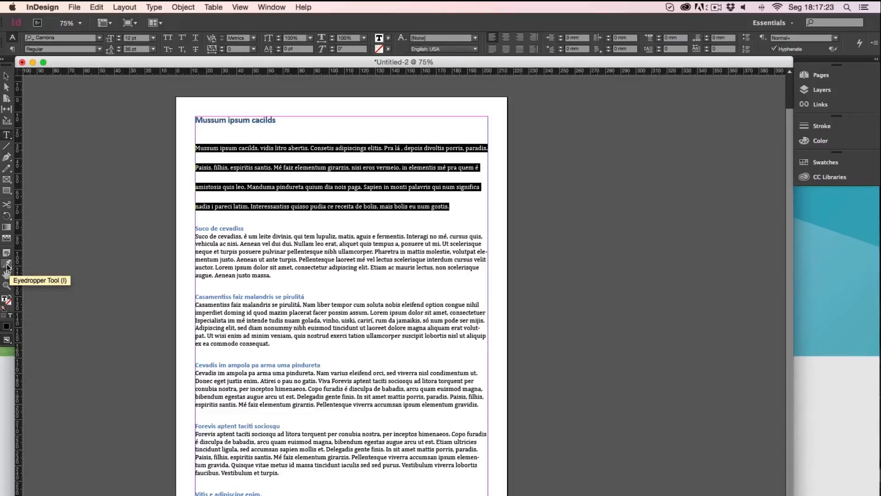
left_click(7, 265)
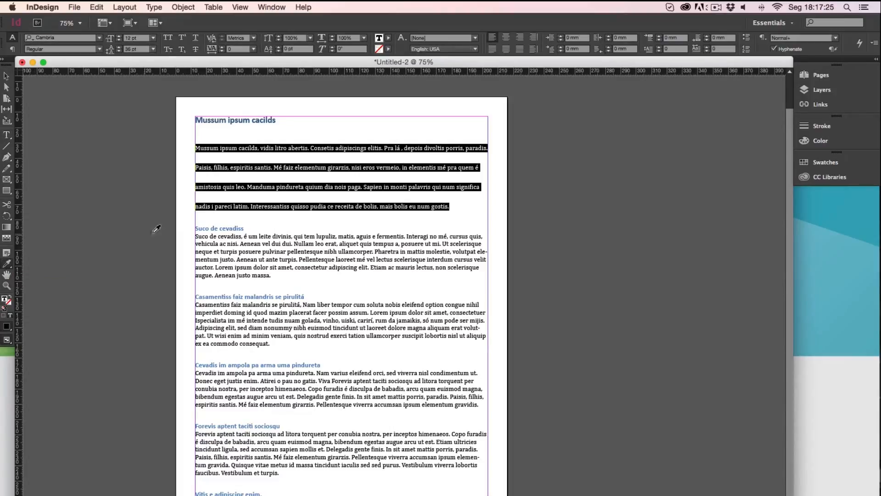
left_click(209, 236)
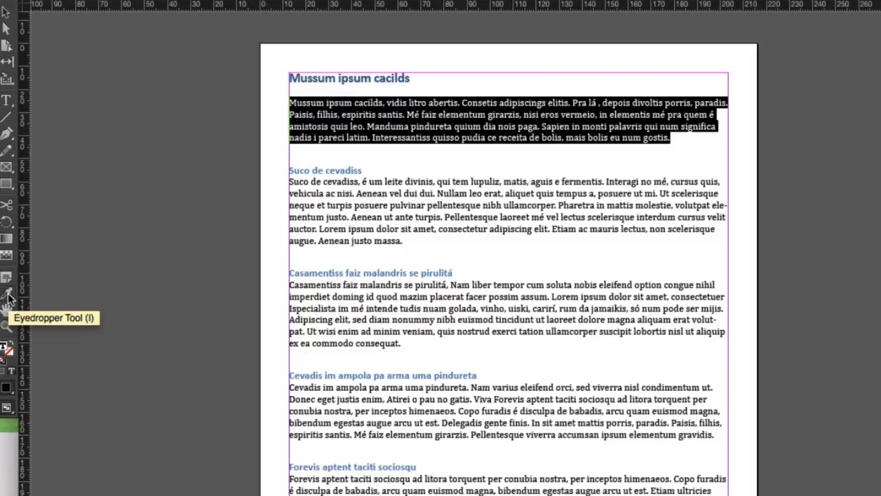
Set the "Mussum ipsum cacilds" title in All Caps
left_click(7, 102)
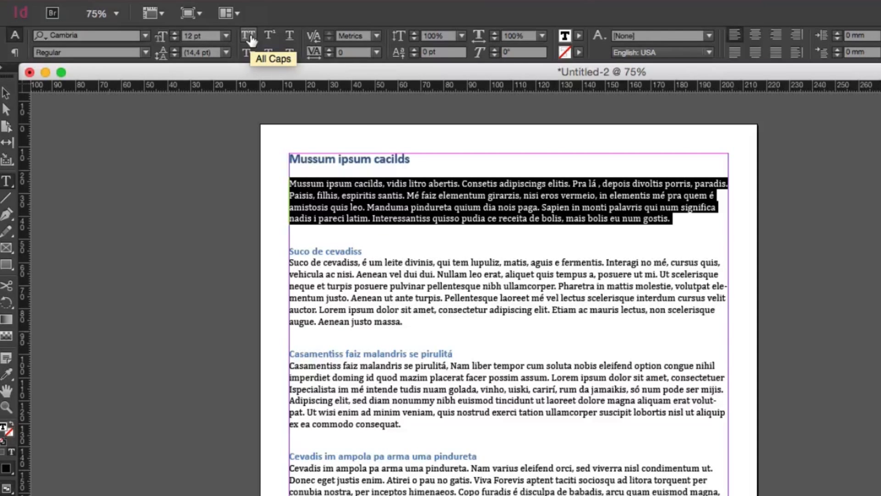
triple_click(351, 159)
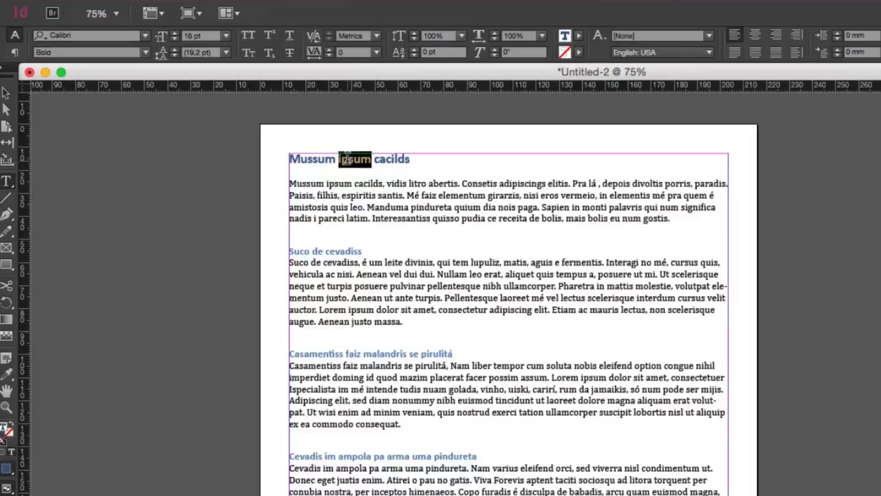
left_click(248, 40)
Try All Caps on the "Suco de cevadiss" subheading and change it to Small Caps
triple_click(342, 251)
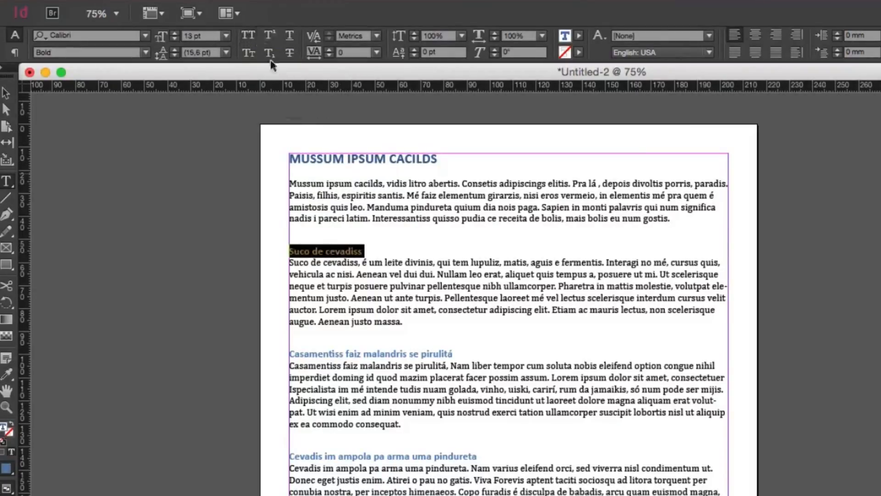
left_click(248, 39)
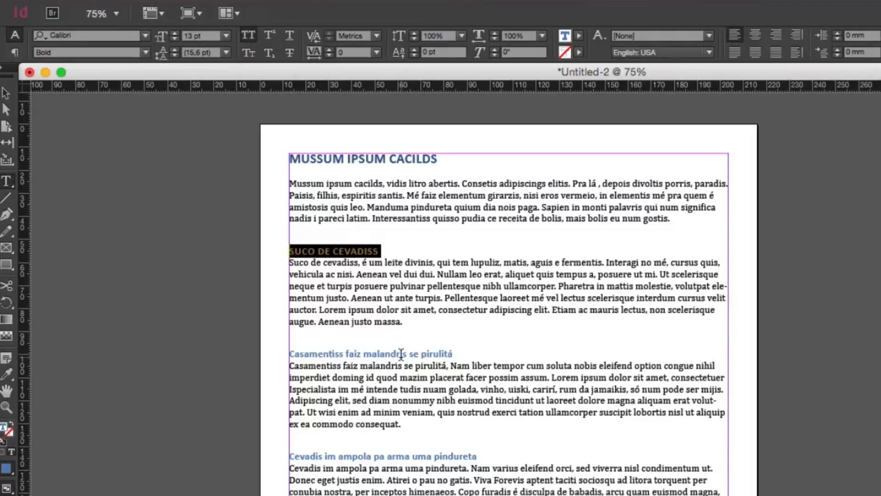
left_click(249, 55)
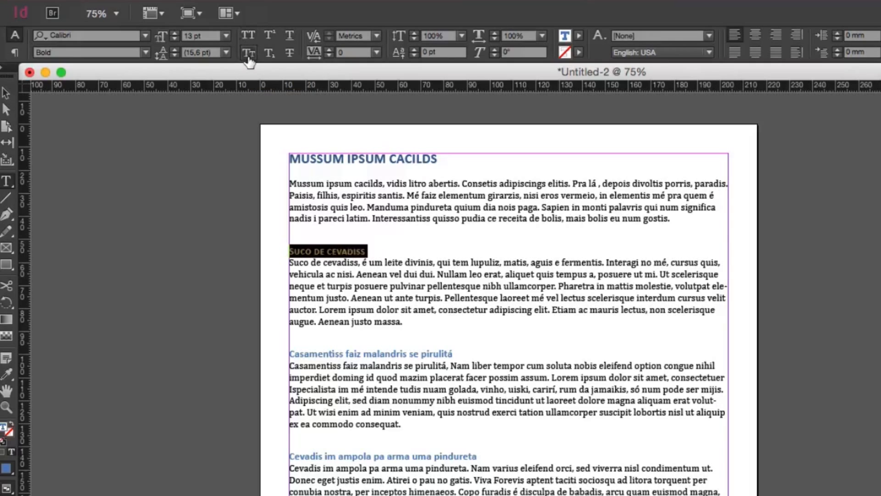
Set the "Casamentiss faiz malandris se pirulitá" subheading in Small Caps and select its small-cap letters for comparison with the initial C
left_click_drag(295, 355, 301, 354)
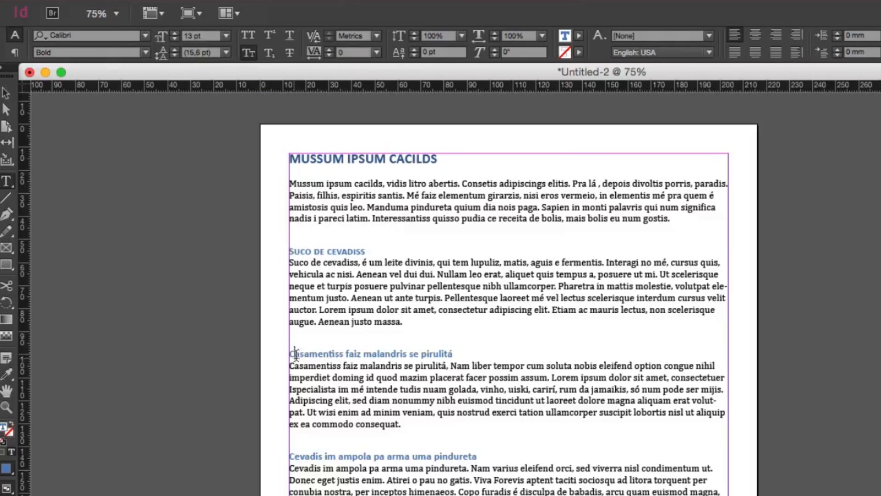
key("super+equal")
key("super+equal")
key("super+equal")
key("super+equal")
key("super+equal")
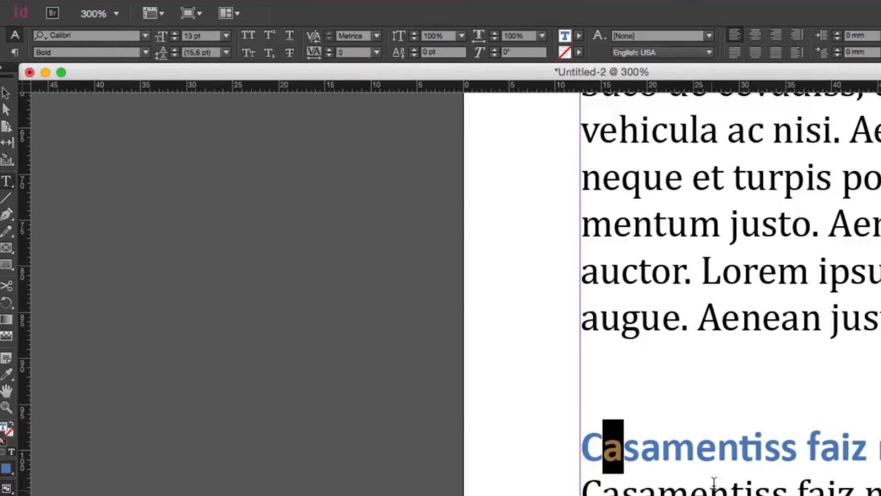
mouse_move(603, 451)
left_mouse_down()
mouse_move(586, 451)
mouse_move(617, 447)
left_mouse_up()
left_click(607, 449)
left_click_drag(720, 467, 548, 438)
mouse_move(429, 424)
left_mouse_down()
mouse_move(405, 425)
mouse_move(442, 423)
left_mouse_up()
left_click(431, 424)
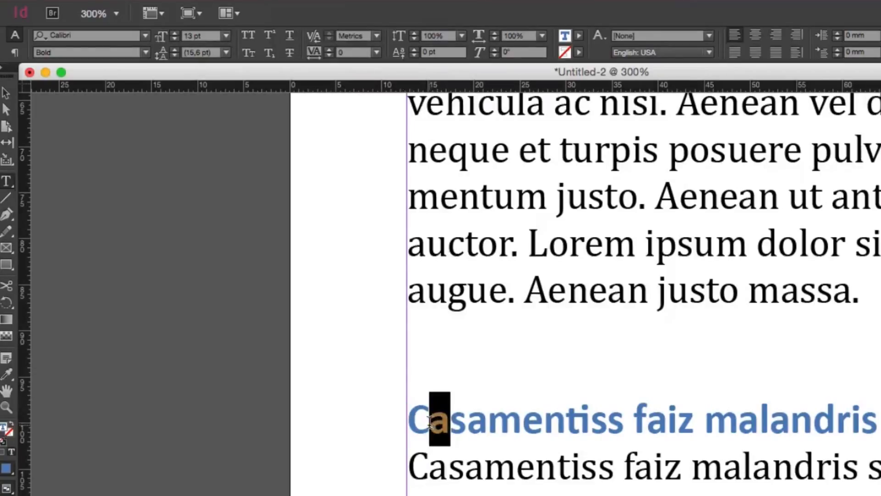
triple_click(486, 420)
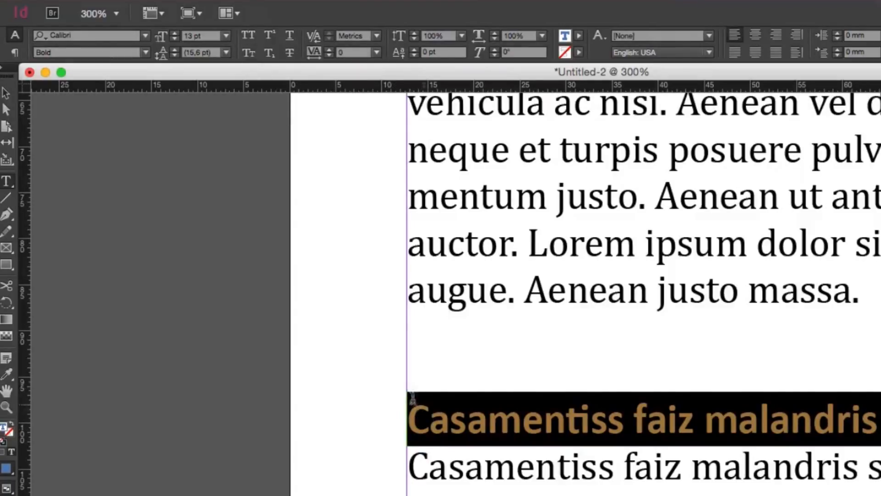
left_click(248, 53)
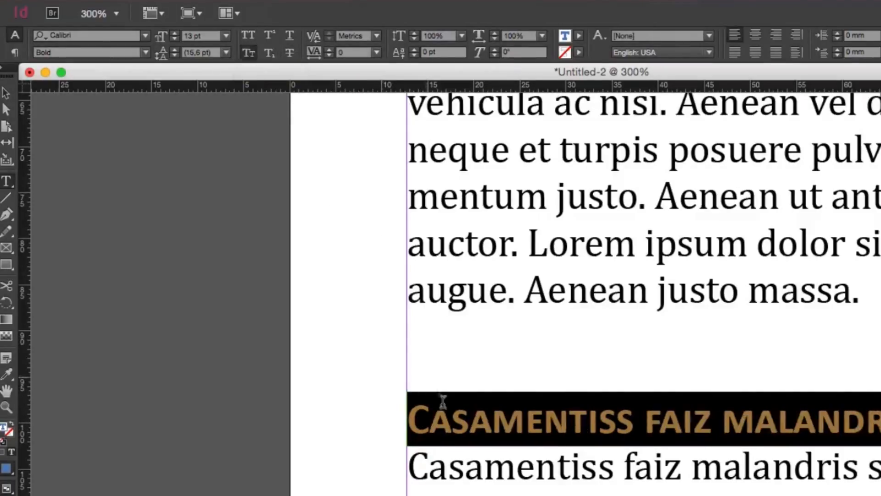
left_click(428, 425)
left_click_drag(439, 421, 485, 418)
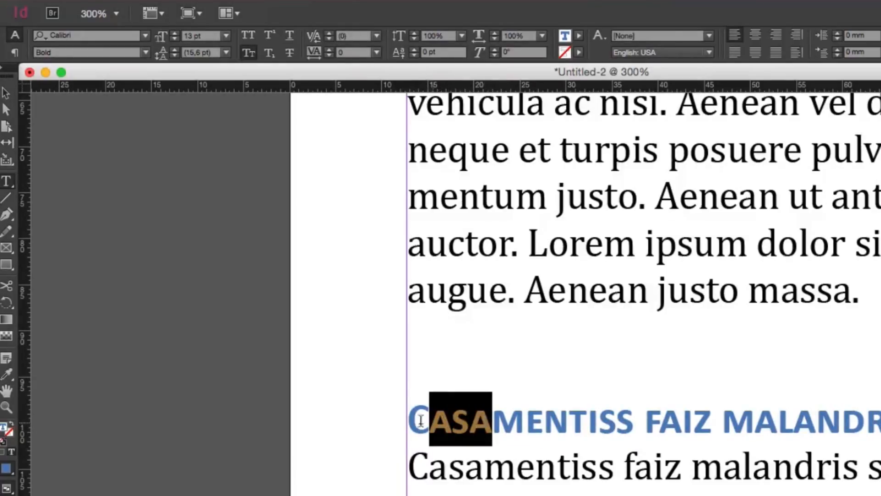
left_click_drag(429, 422, 634, 413)
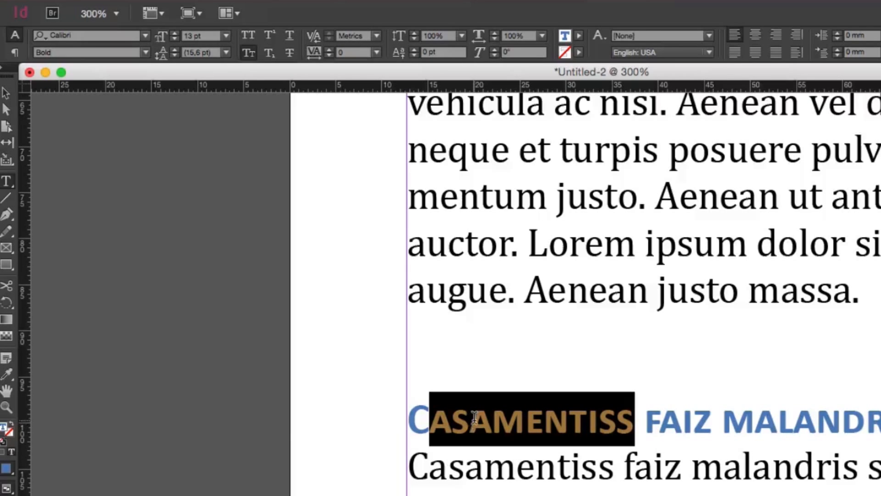
double_click(445, 422)
Replace the final "s" of the "Suco de cevadiss" subheading with a superscript 1
scroll(560, 404, "up", 10)
scroll(561, 404, "right", 3)
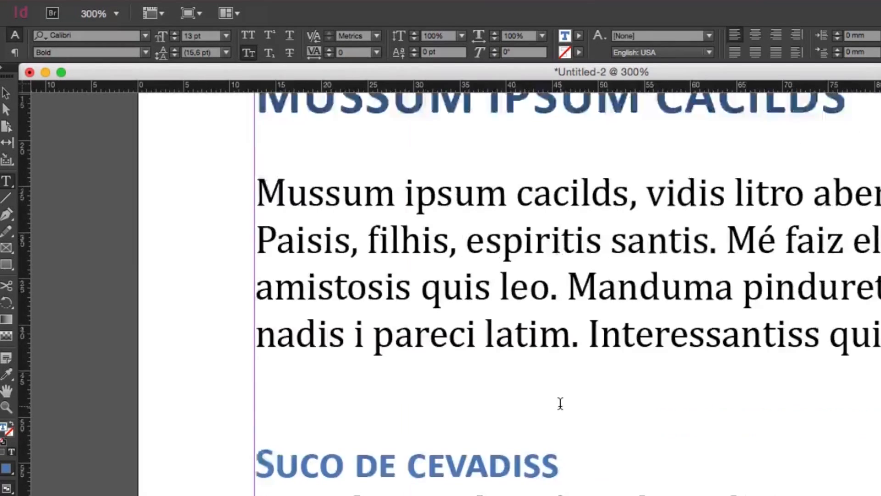
scroll(561, 401, "down", 4)
scroll(382, 322, "up", 1)
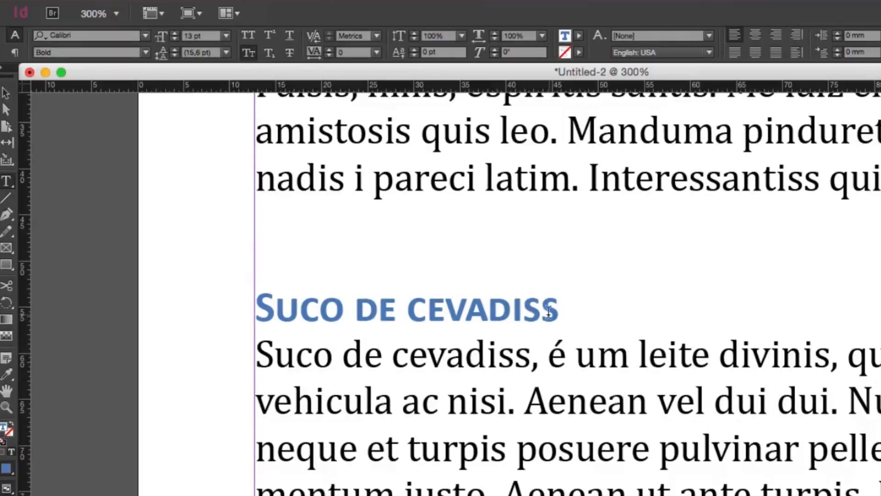
left_click_drag(543, 306, 557, 307)
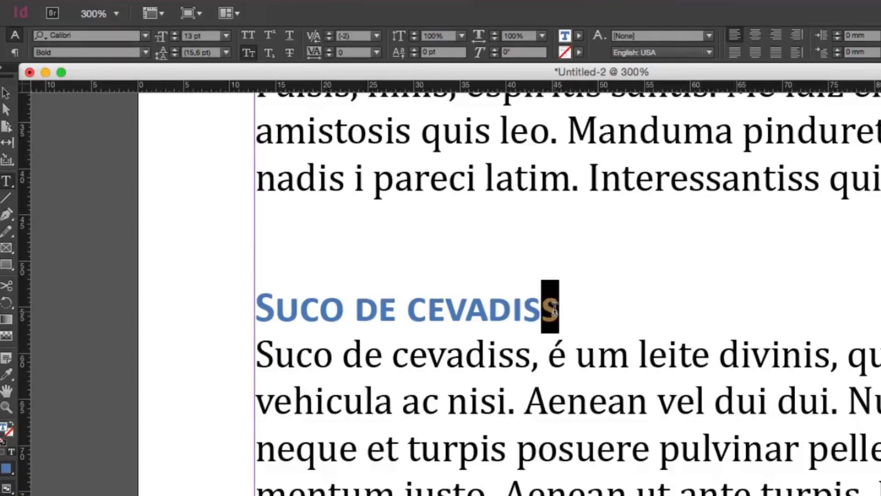
left_click(270, 36)
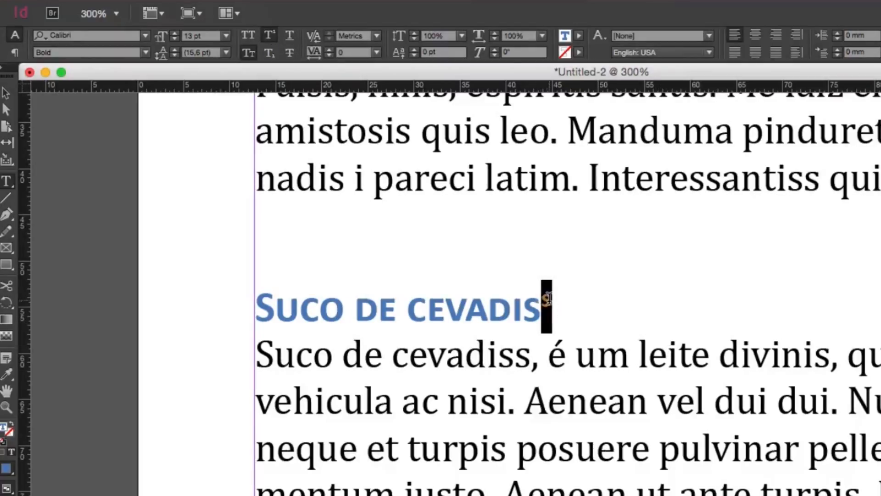
type("1")
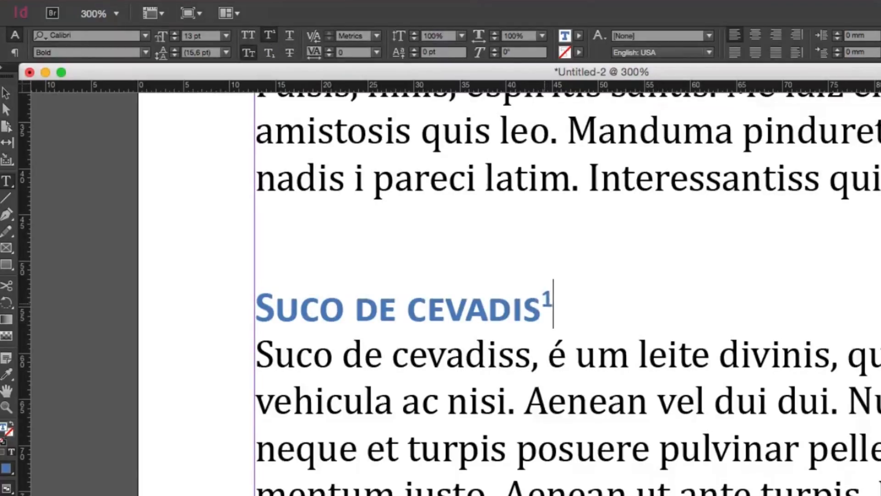
Insert a 2 after "cevadiss" in the body paragraph below the subheading and make it Superscript
left_click_drag(530, 360, 521, 361)
left_click(532, 362)
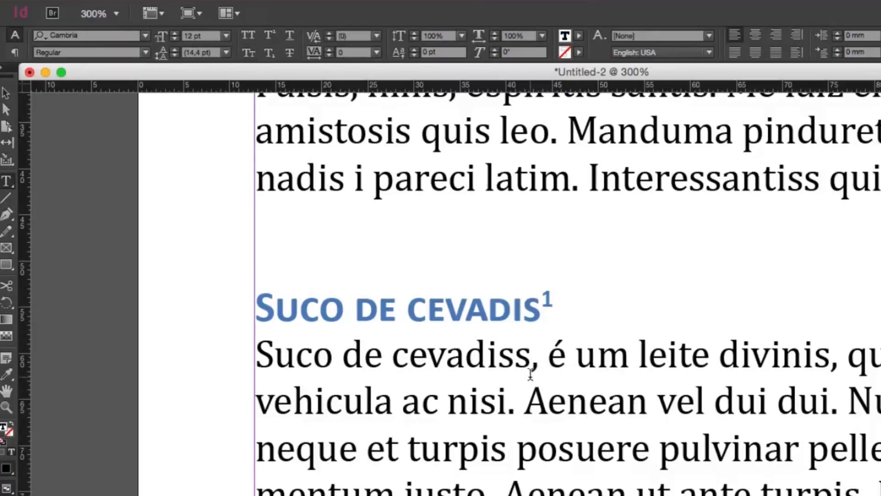
type("2")
key("Left")
key("shift+Right")
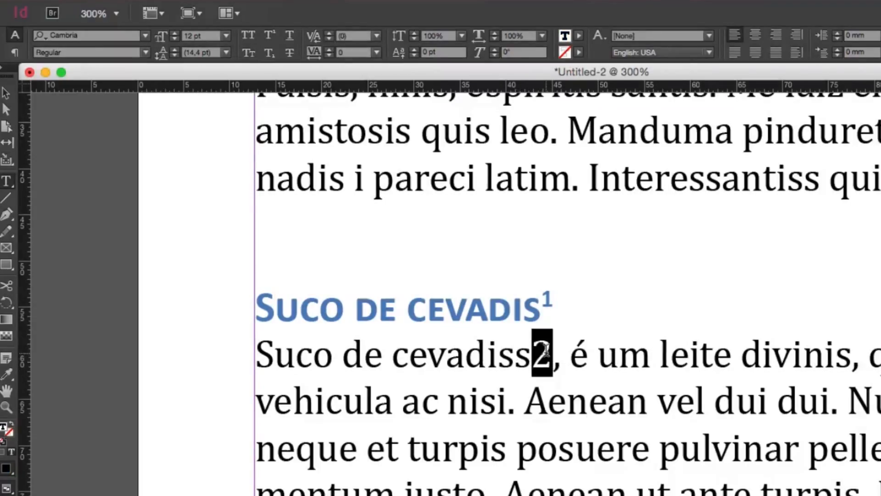
left_click(271, 36)
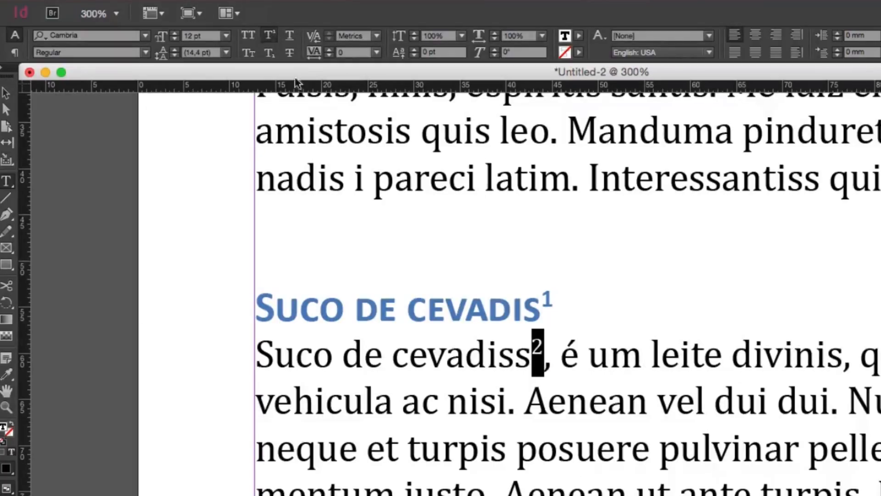
Try Subscript on the 2 after "cevadiss" in the body text and delete the number
left_click(269, 53)
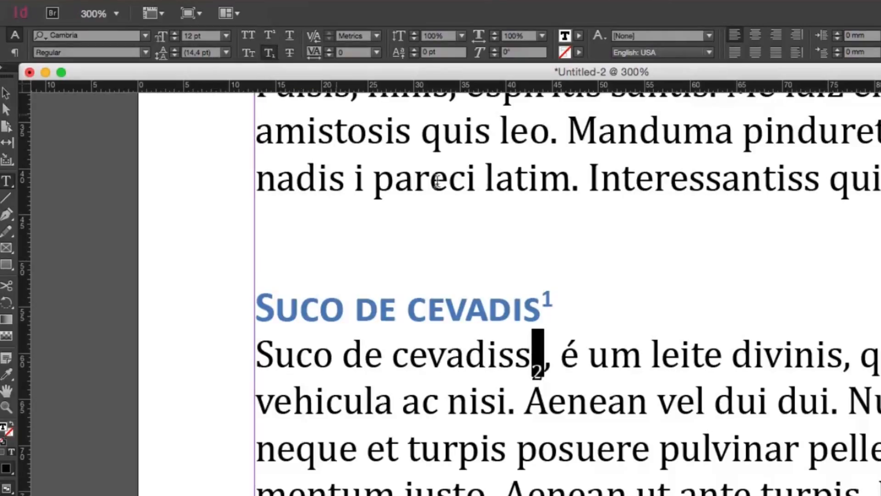
left_click(538, 363)
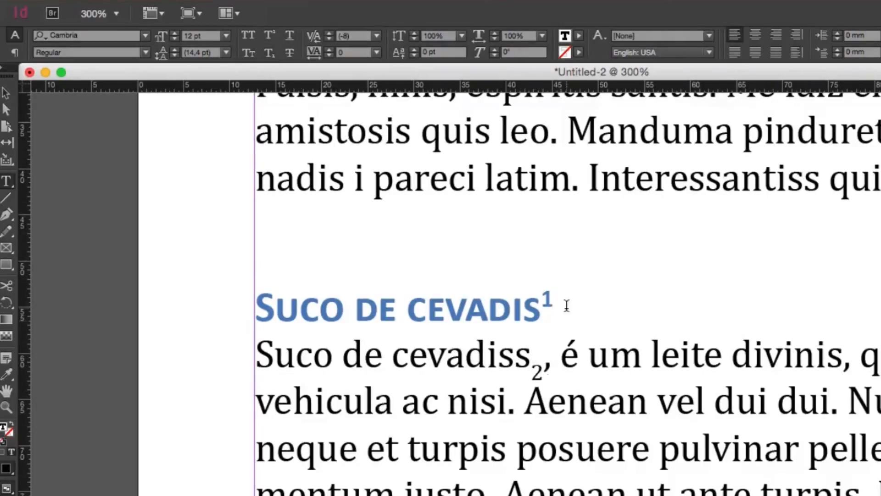
left_click_drag(542, 362, 536, 364)
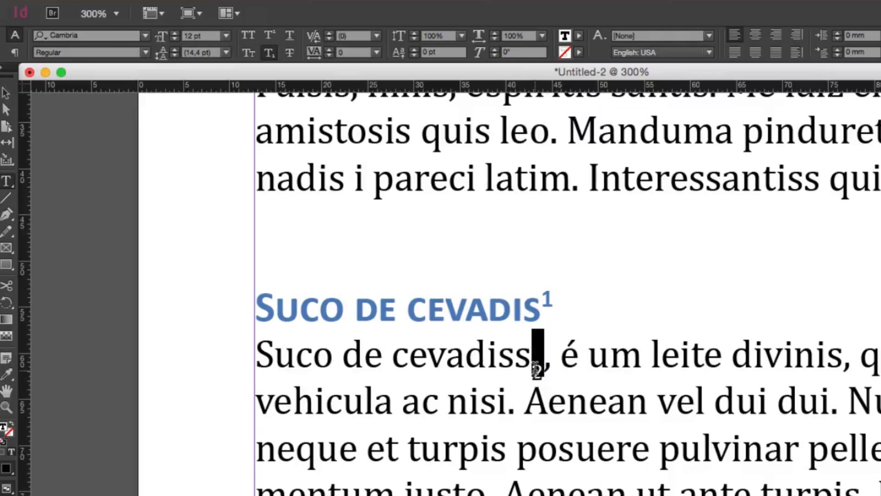
key("BackSpace")
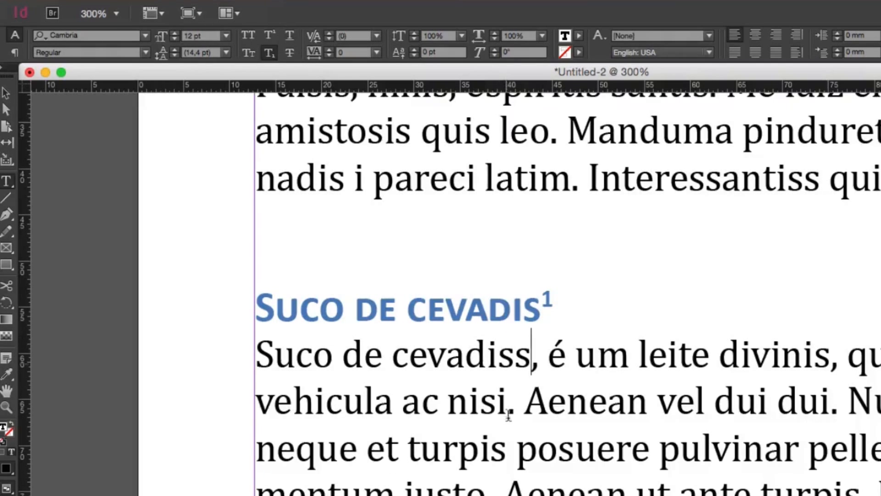
Underline the "Cevadis im ampola pa arma uma pindureta" subheading
scroll(507, 366, "down", 5)
scroll(506, 365, "down", 5)
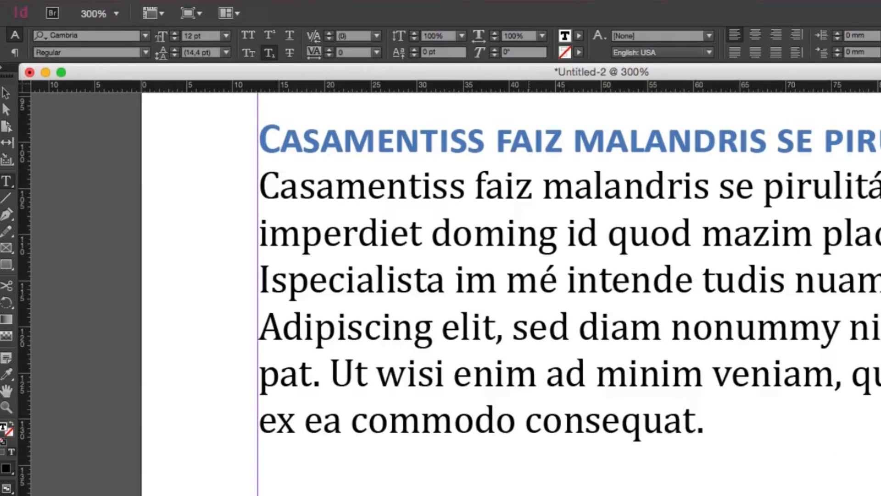
triple_click(301, 391)
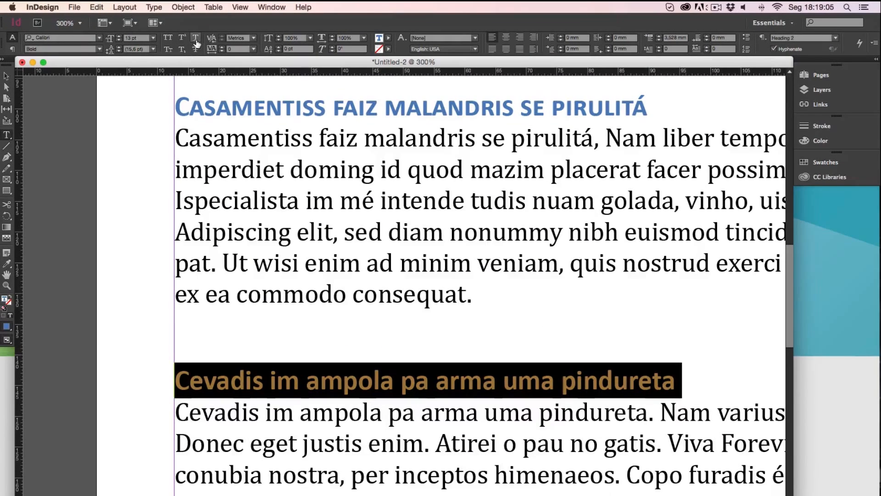
left_click(196, 41)
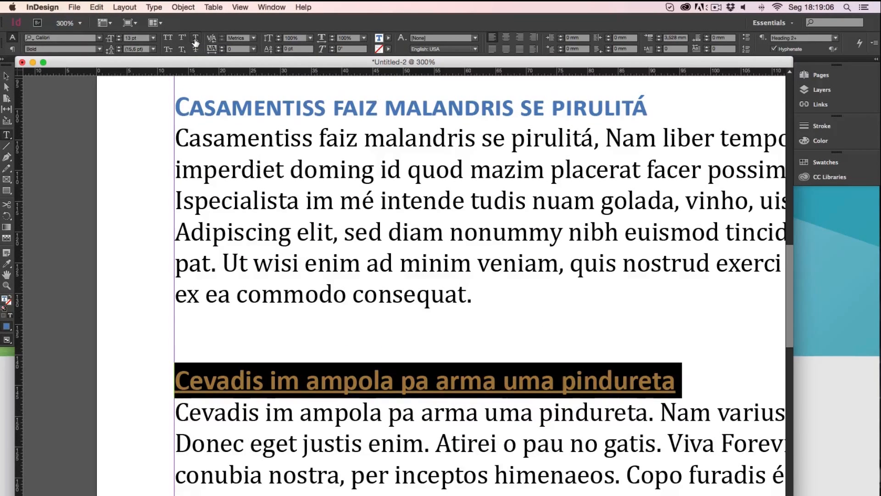
left_click(490, 418)
Apply Strikethrough to the "Forevis aptent taciti sociosqu" subheading
scroll(489, 418, "down", 7)
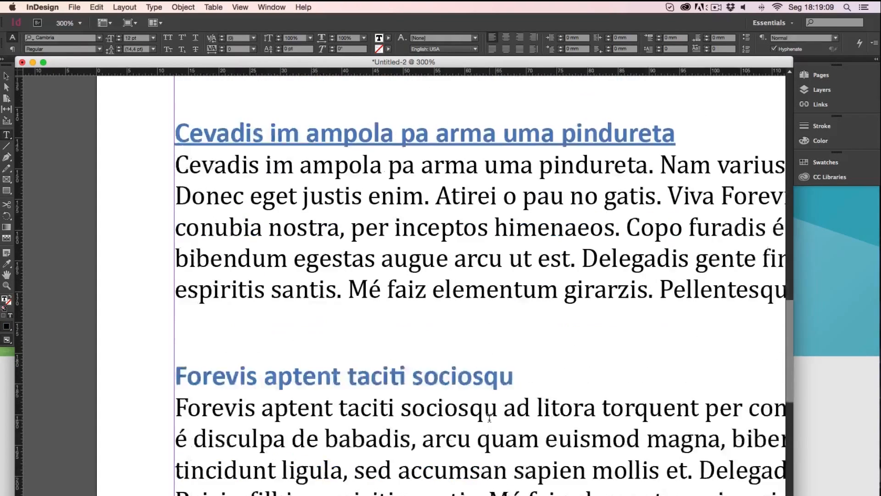
triple_click(370, 308)
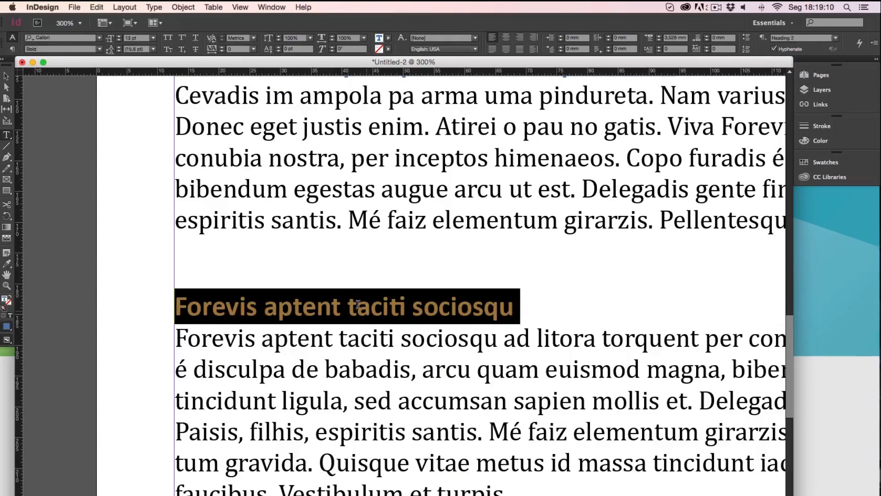
left_click(196, 50)
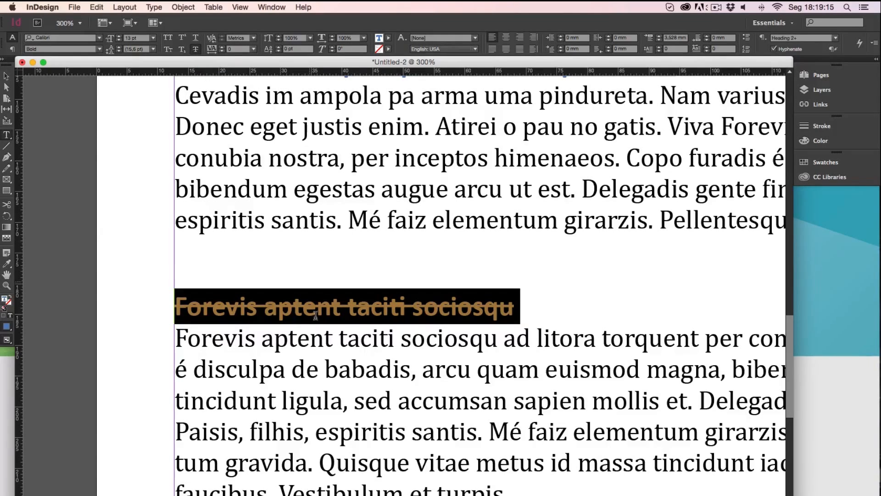
left_click(192, 304)
left_click_drag(537, 317, 126, 312)
Try tracking values of 170 and -50 on the body paragraph under the underlined "Cevadis im ampola" subheading
scroll(467, 325, "up", 2)
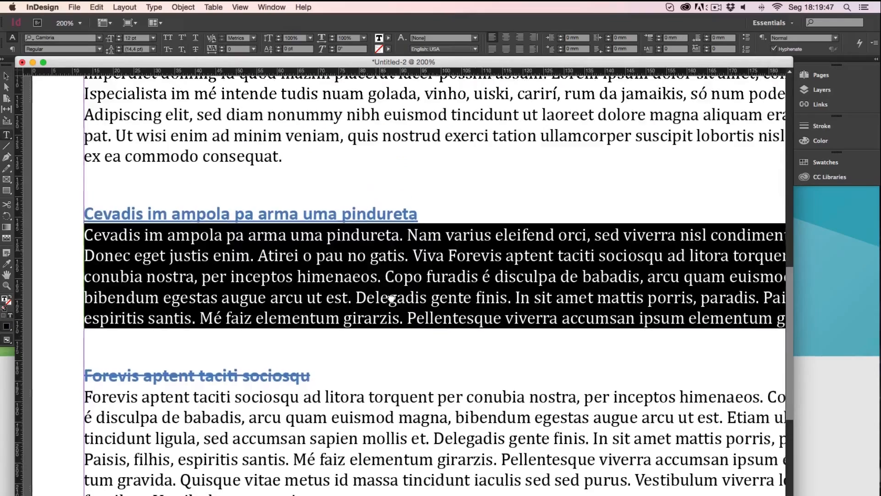
left_click_drag(376, 281, 421, 320)
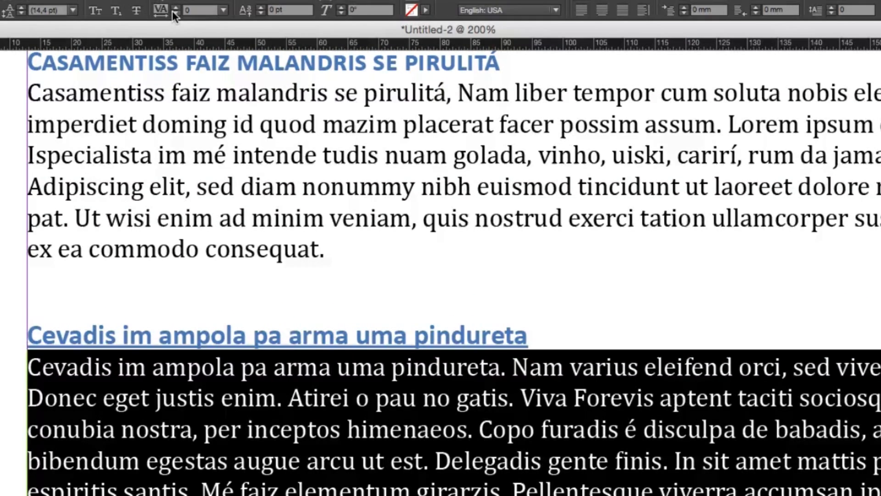
left_click(175, 7)
left_click(175, 7)
left_click(175, 7)
left_click(175, 7)
left_click_drag(174, 6, 174, 7)
left_click(175, 7)
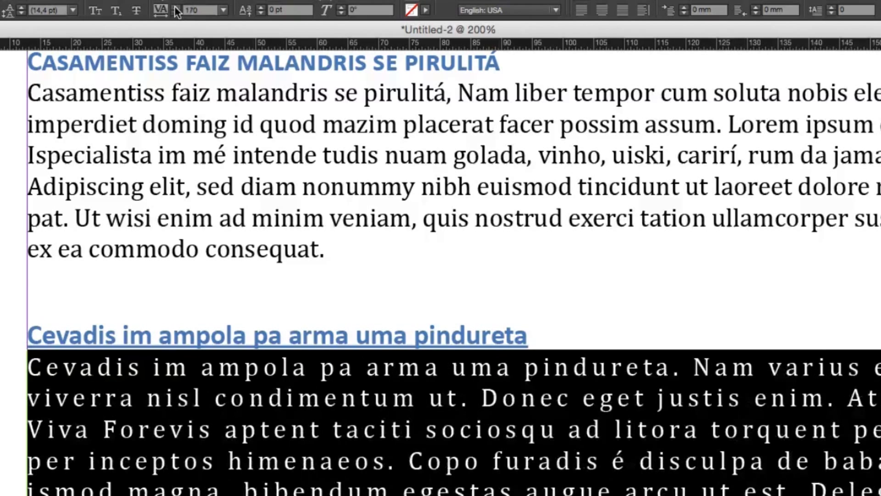
type("30")
key("Return")
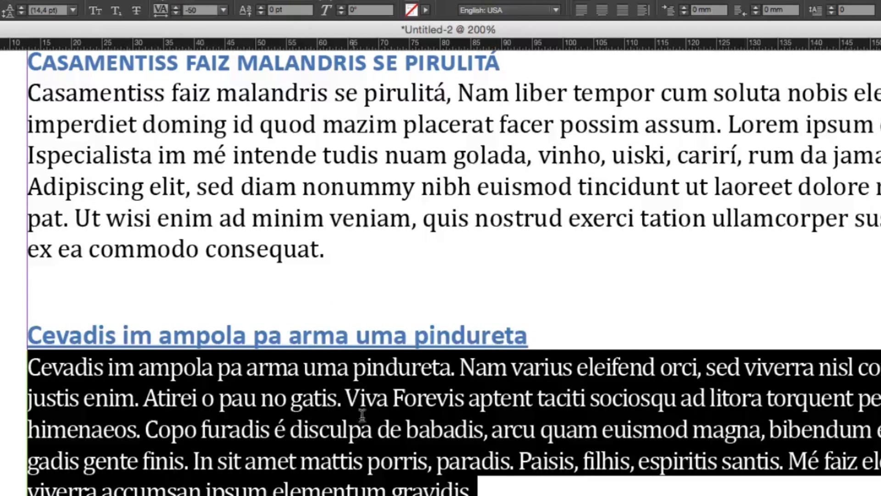
Reset the tracking of the body paragraph under the "Cevadis im ampola" subheading to 0
left_click_drag(40, 367, 170, 368)
left_click_drag(473, 489, 18, 370)
left_click(181, 9)
type("0")
key("Return")
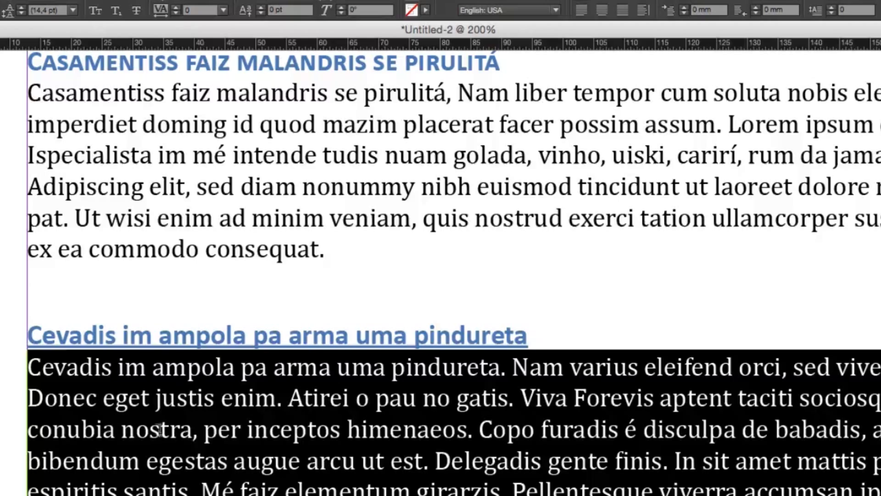
left_click(94, 367)
left_click_drag(613, 423, 596, 421)
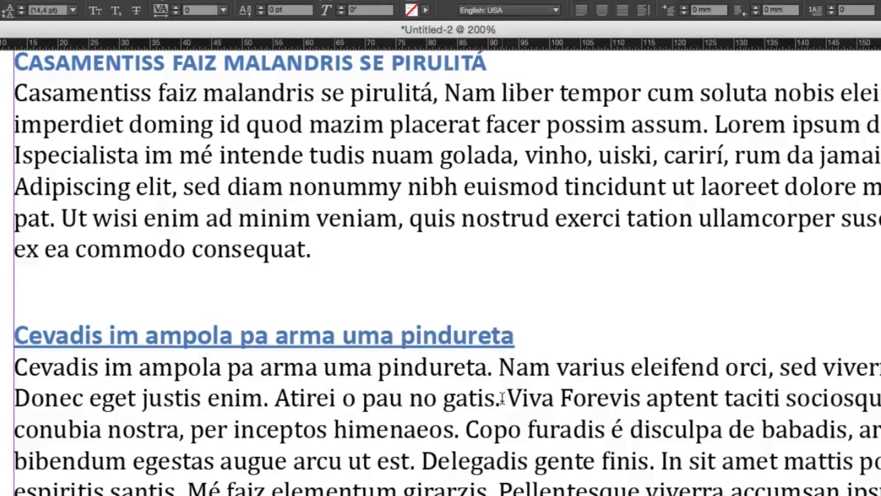
triple_click(502, 398)
left_click(502, 398)
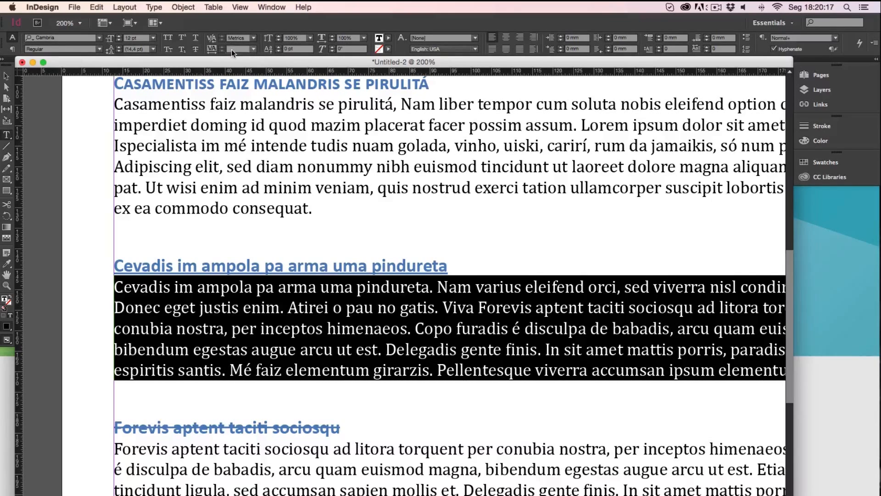
type("0")
key("Return")
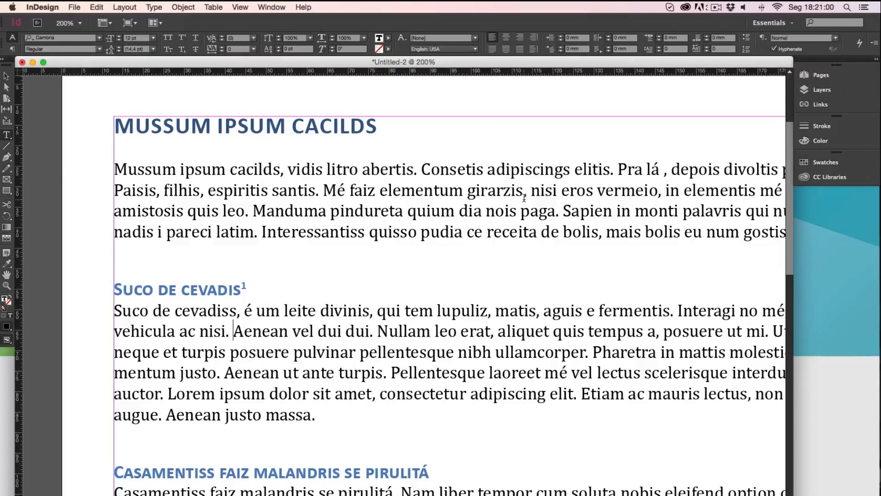
Fill the text of the first body paragraph below the title with the magenta swatch C=0 M=100 Y=0 K=0
scroll(524, 198, "right", 3)
double_click(416, 197)
double_click(417, 197)
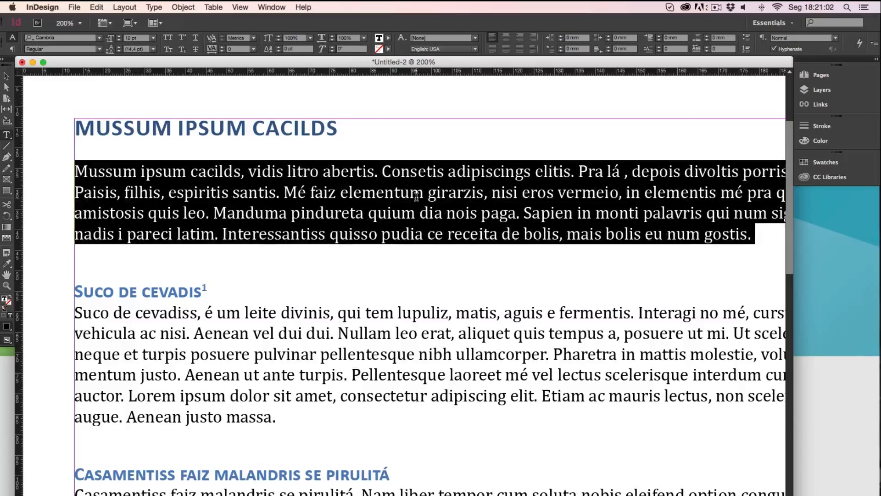
left_click(387, 39)
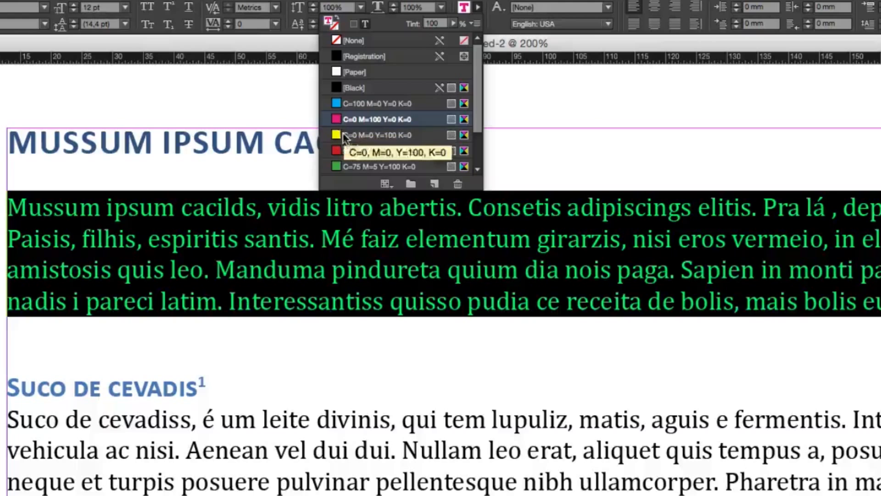
left_click(294, 113)
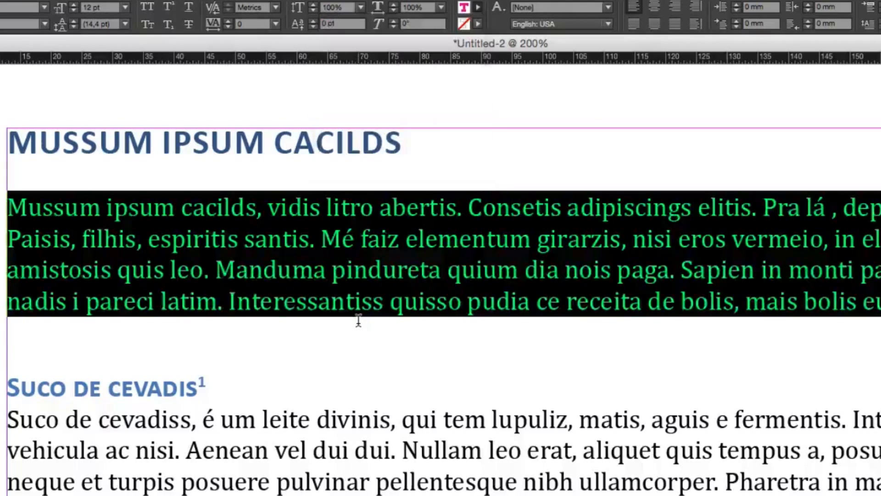
Try a [Black] stroke on the text of the first body paragraph below the title
left_click(309, 246)
double_click(362, 269)
double_click(362, 270)
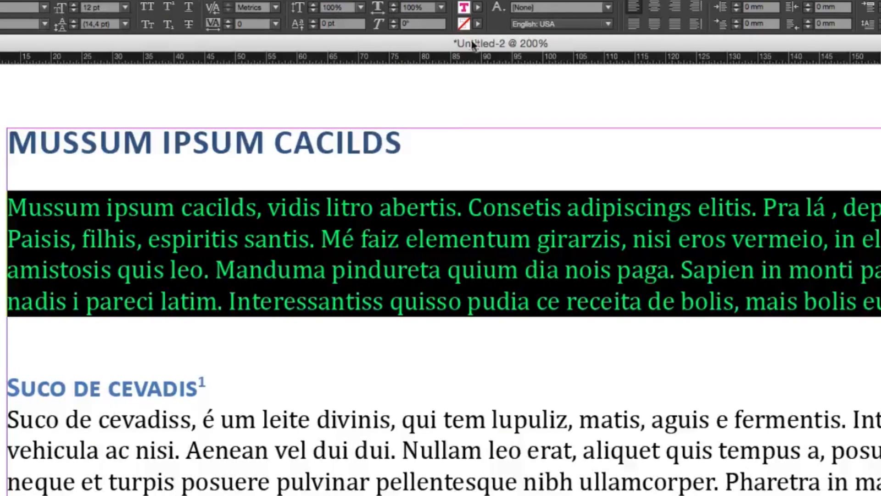
left_click(478, 23)
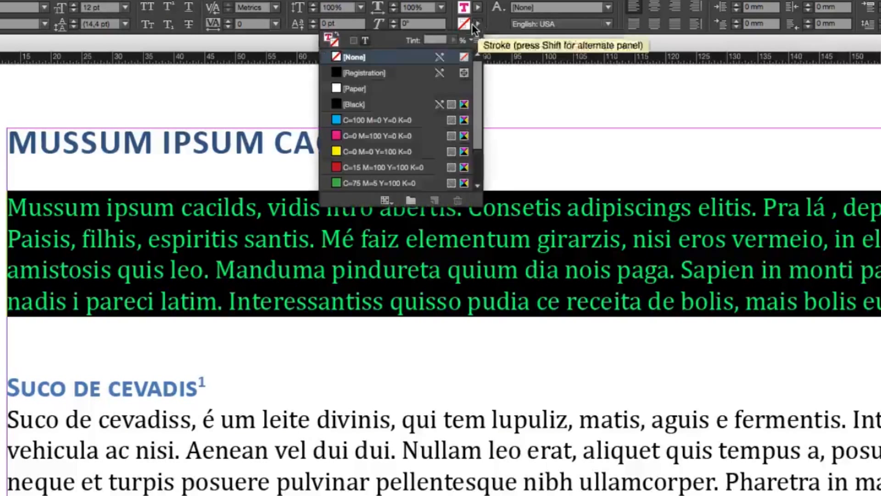
left_click(334, 44)
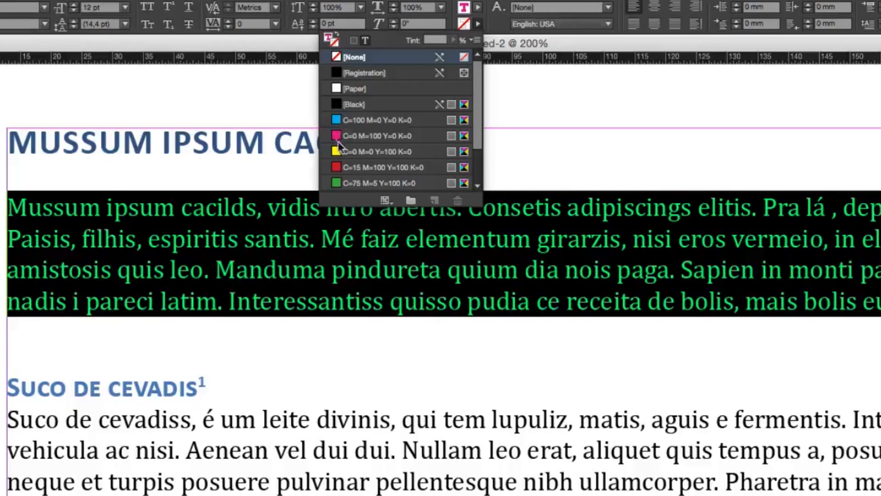
left_click(337, 103)
left_click(174, 254)
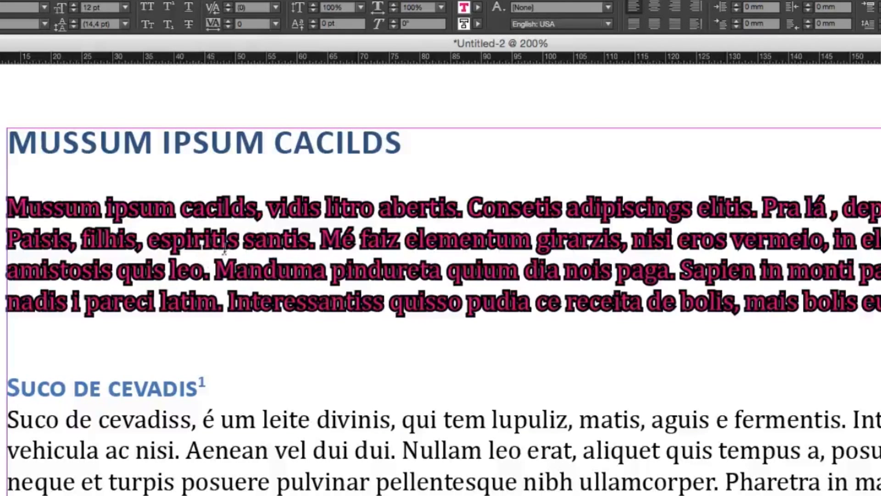
Set the stroke of the first body paragraph's text back to [None]
triple_click(371, 220)
left_click(478, 24)
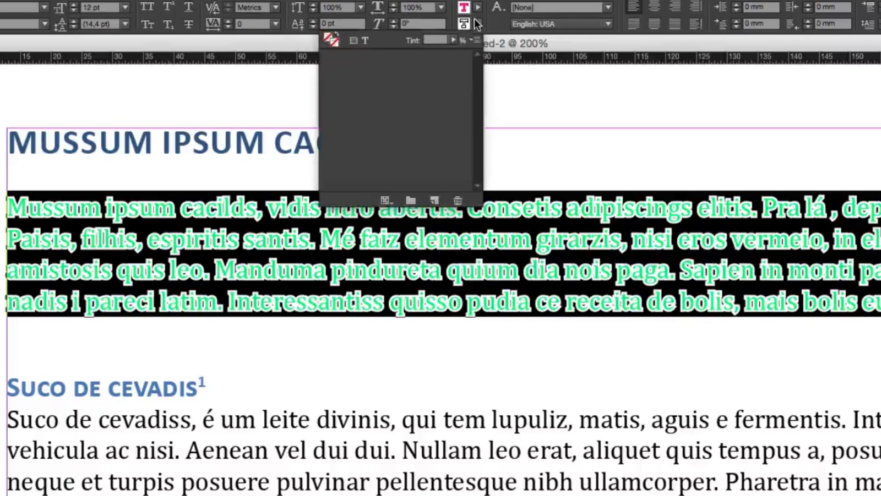
left_click(346, 57)
left_click(558, 222)
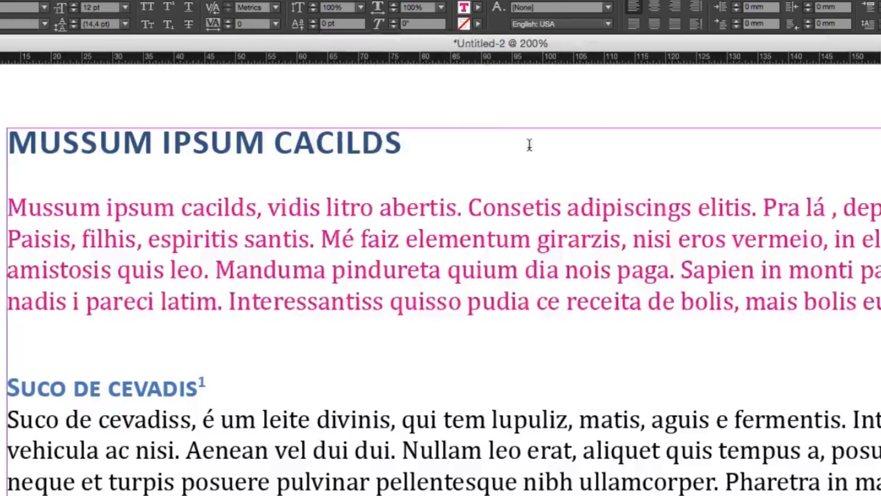
triple_click(440, 262)
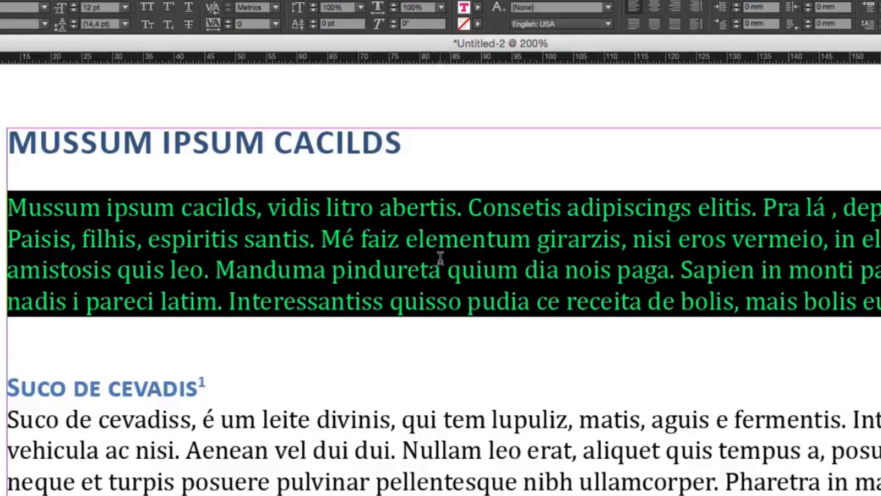
left_click(560, 24)
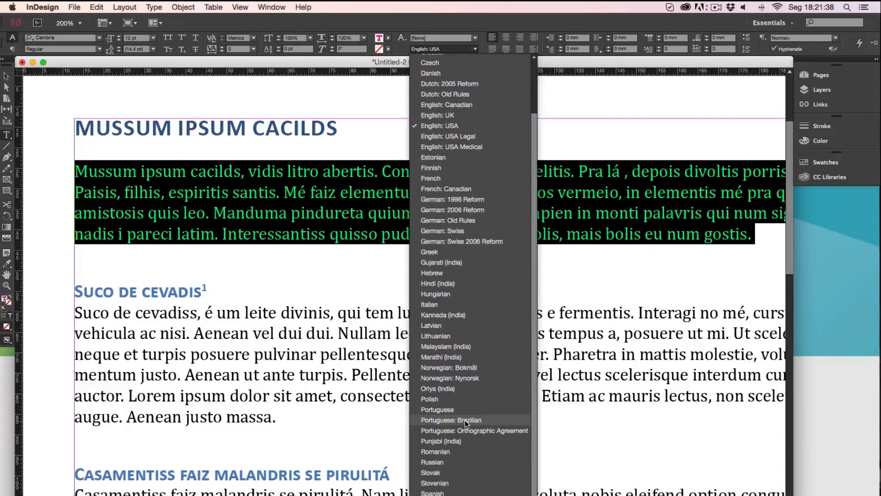
left_click(267, 305)
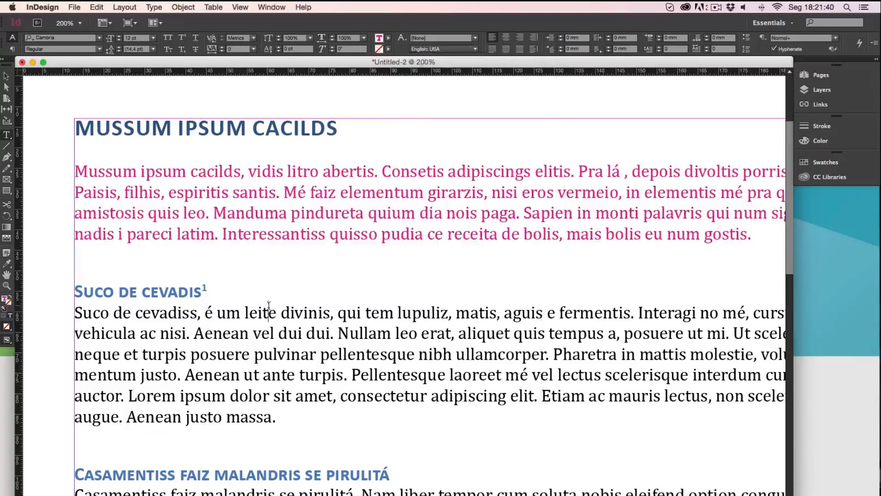
Set the language of all the text in the frame to Portuguese: Brazilian
key("super+a")
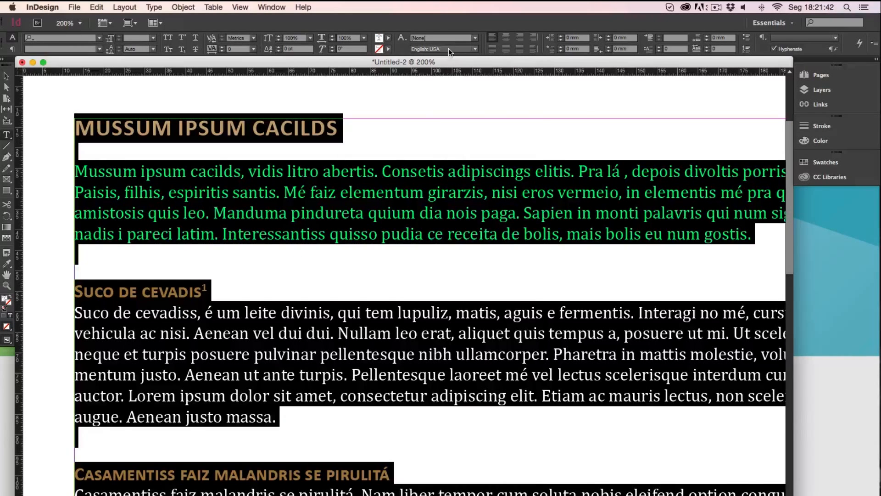
left_click(448, 48)
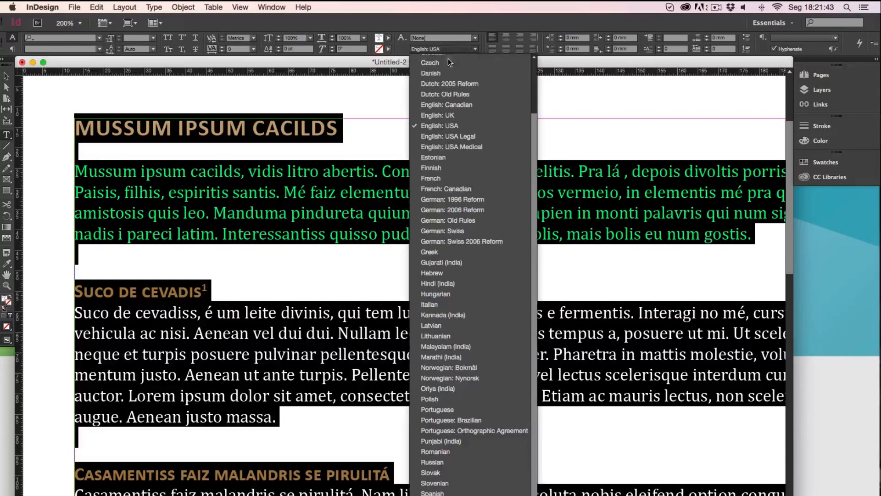
left_click(459, 420)
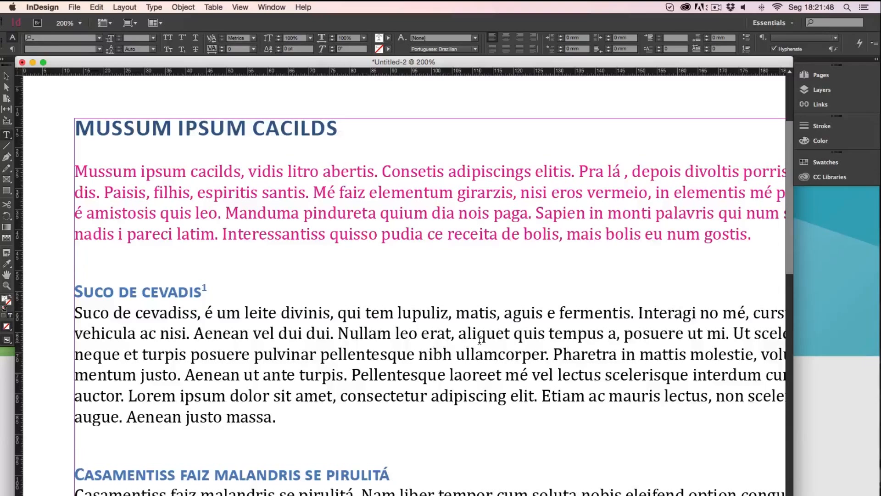
left_click(479, 339)
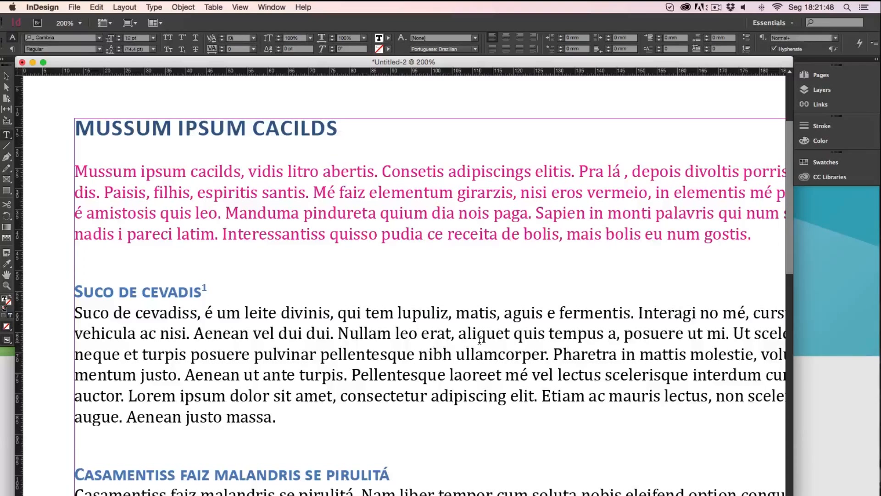
Examine the hyphenated line end "ele-" and the language setting of the body paragraph under "Suco de cevadis"
key("super+minus")
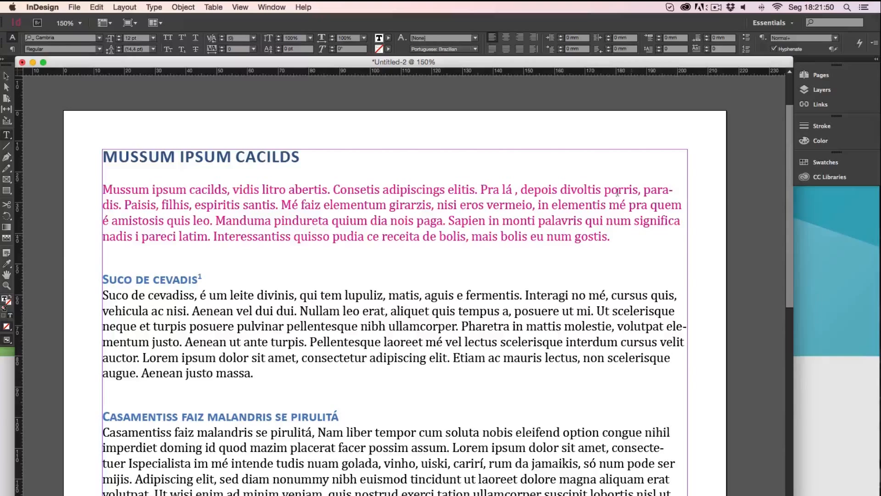
triple_click(590, 322)
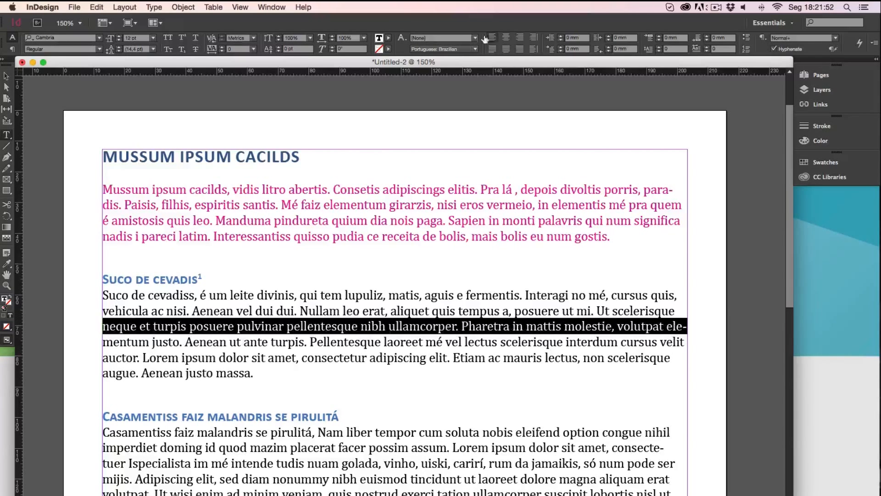
left_click(444, 49)
left_click(669, 325)
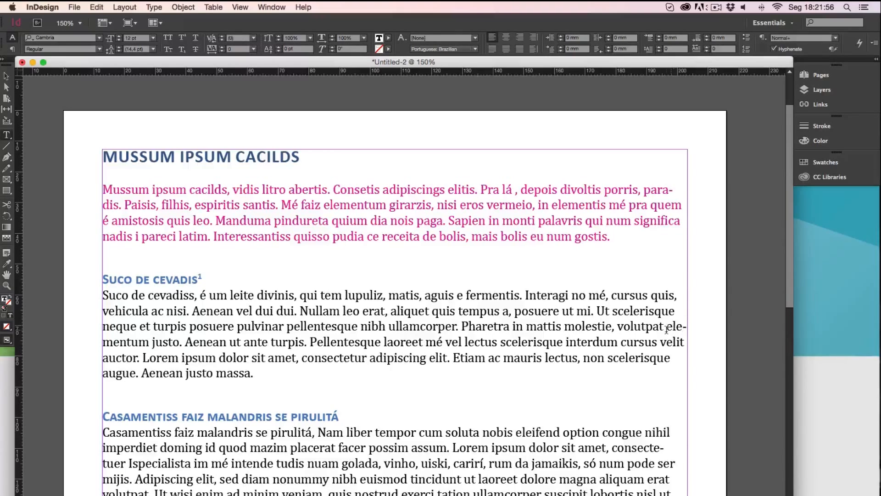
left_click_drag(666, 326, 689, 327)
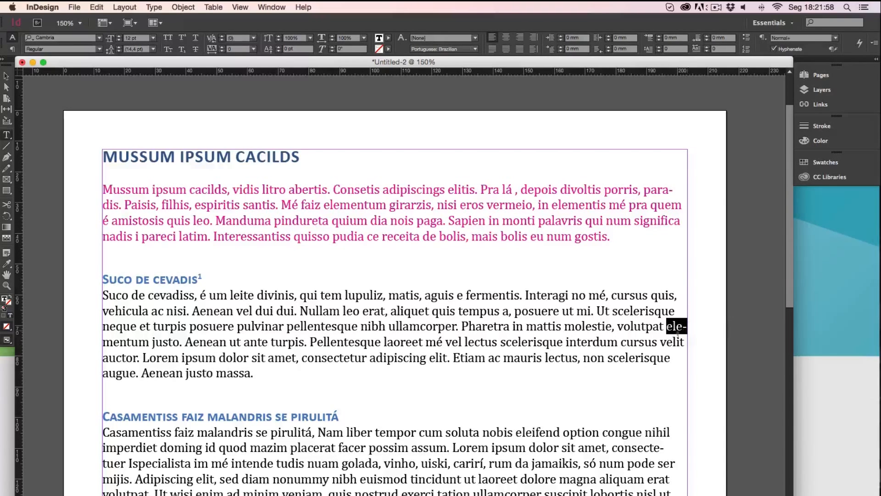
left_click(436, 49)
left_click(626, 334)
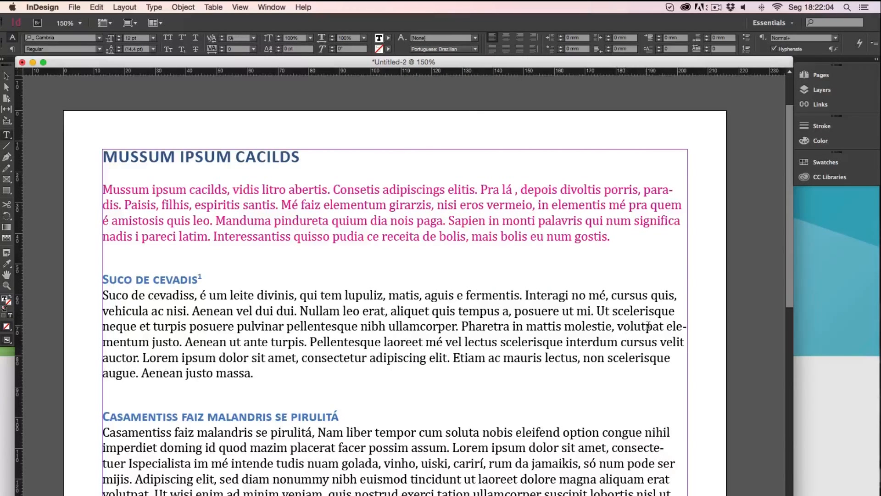
double_click(642, 327)
double_click(643, 326)
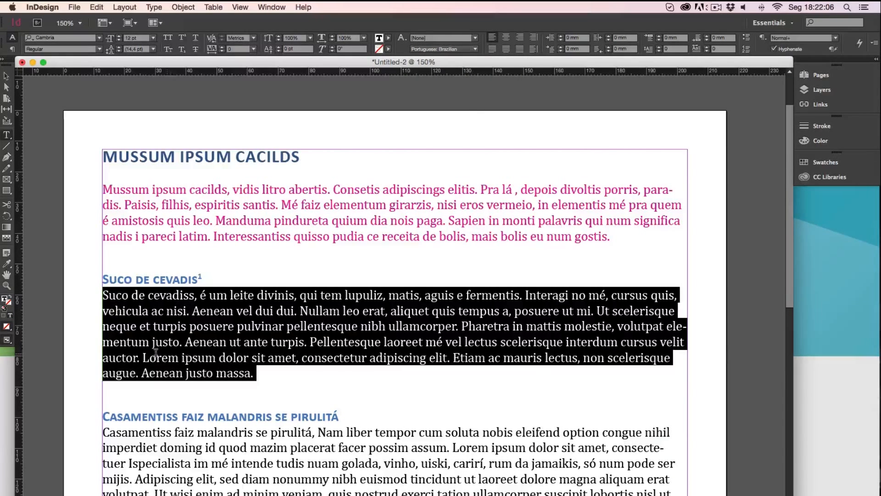
left_click(369, 367)
double_click(374, 325)
double_click(373, 325)
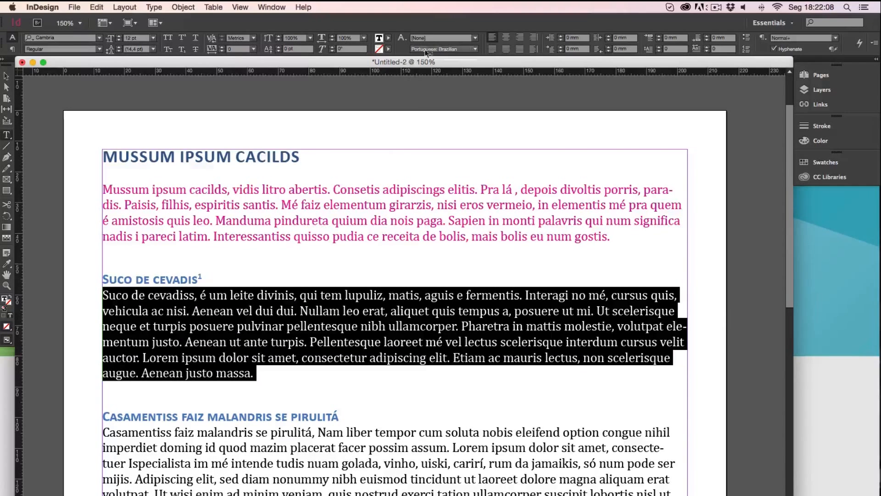
left_click(464, 48)
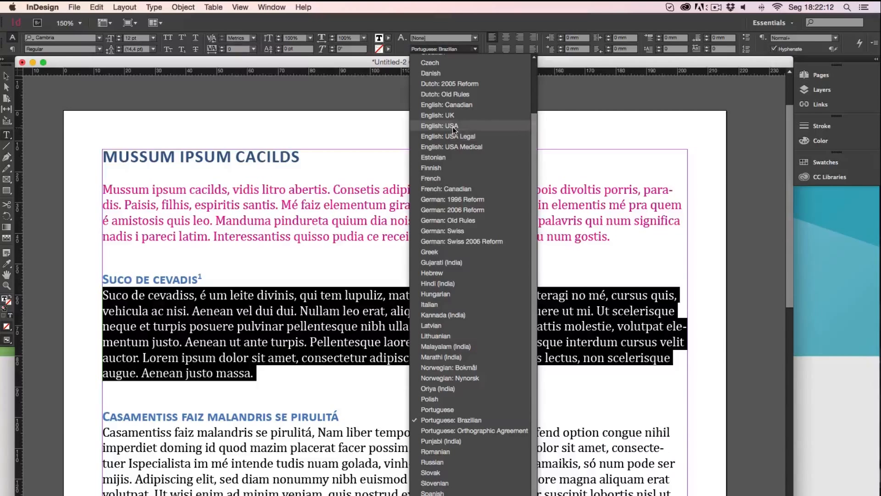
left_click(664, 348)
Inspect how the lines of the paragraph under "Suco de cevadis" fill the frame width and break at the hyphen
left_click_drag(667, 326, 686, 325)
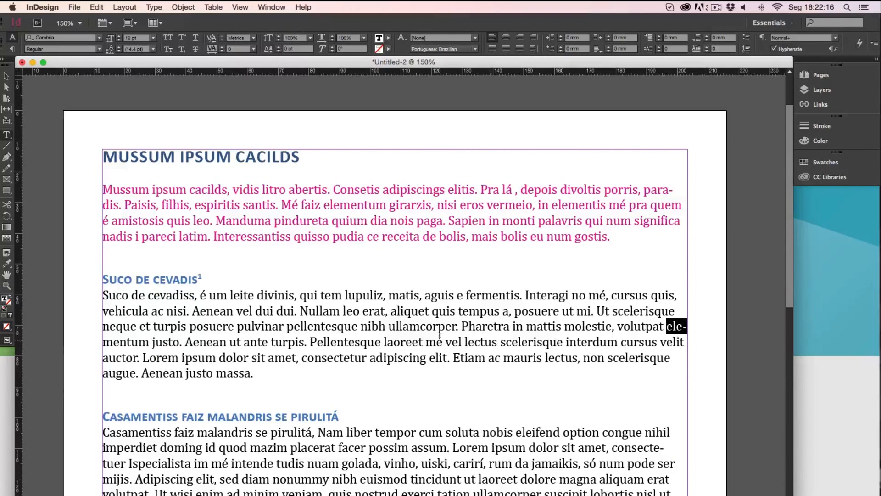
left_click_drag(139, 295, 670, 297)
triple_click(642, 327)
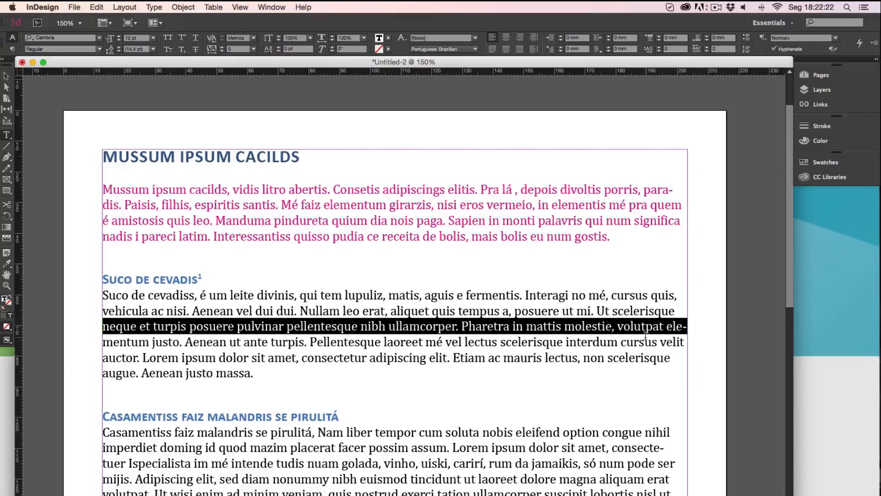
left_click(687, 341)
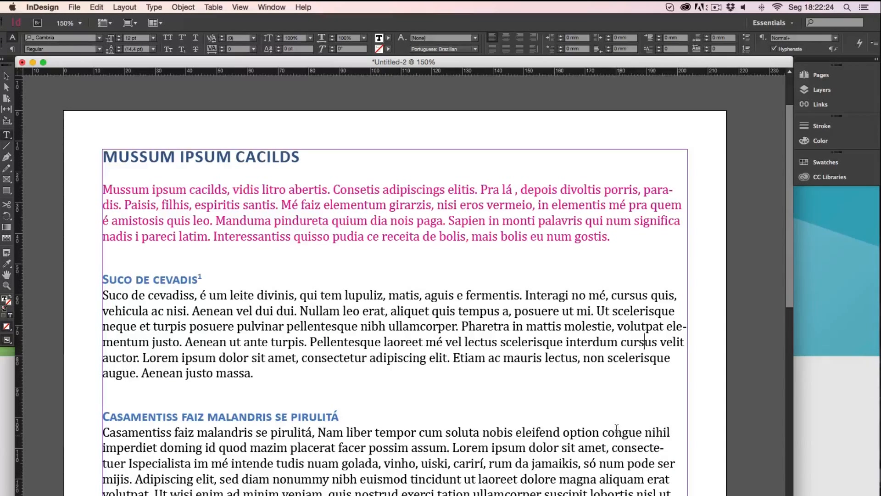
double_click(492, 318)
double_click(493, 317)
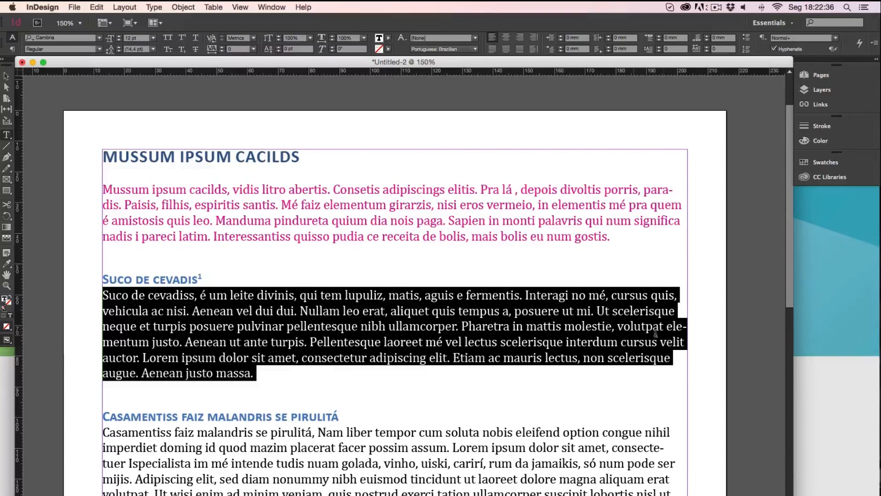
left_click_drag(687, 326, 680, 326)
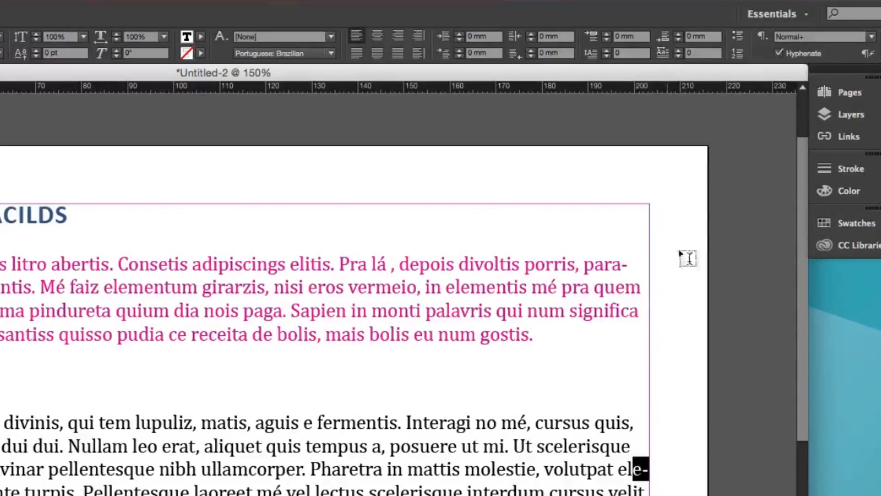
Try the body paragraph under "Suco de cevadis" with Hyphenate off, and switch Hyphenate back on
triple_click(317, 480)
left_click(317, 480)
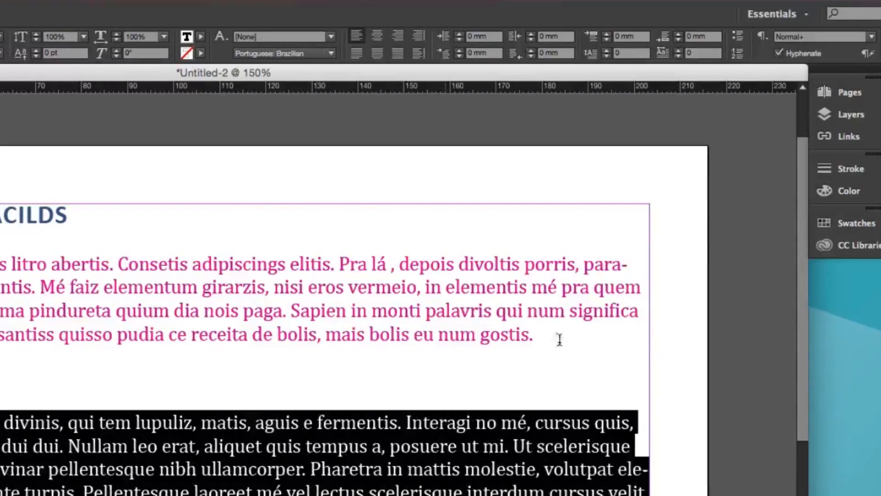
left_click(779, 53)
left_click(779, 53)
left_click(780, 53)
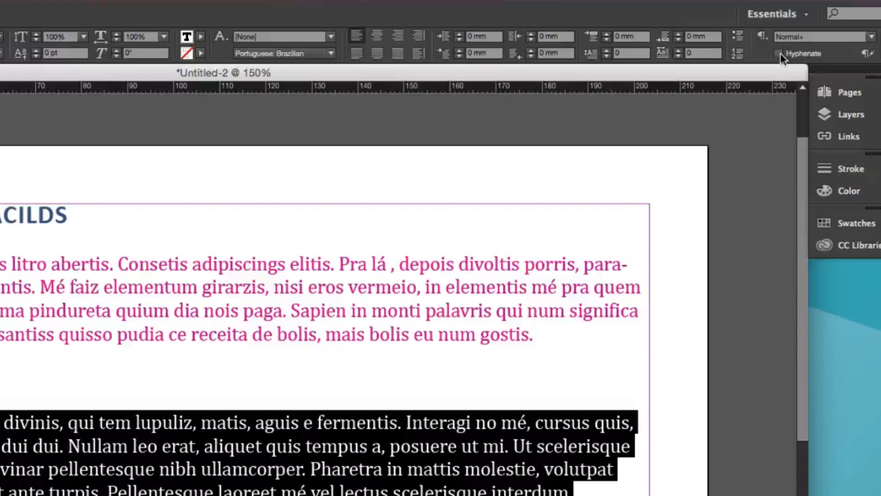
left_click(780, 53)
Turn off Hyphenate for all the text in the frame and check the line ends throughout the page
key("ctrl+a")
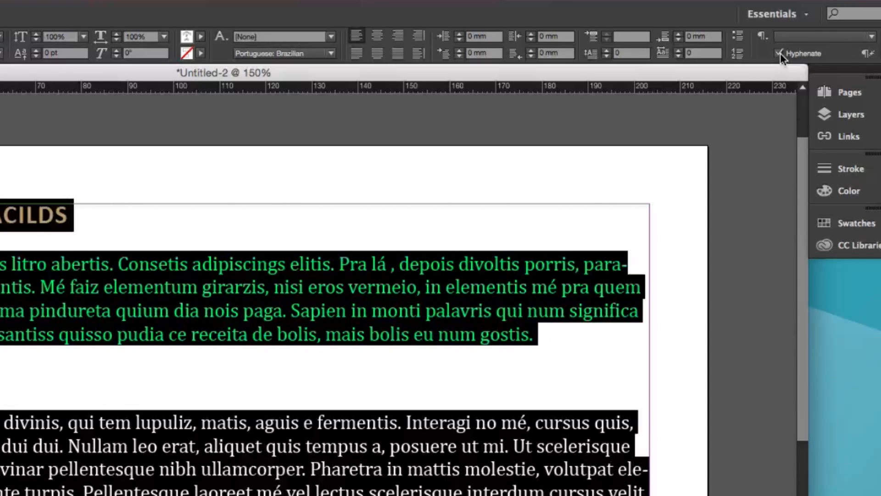
left_click(779, 54)
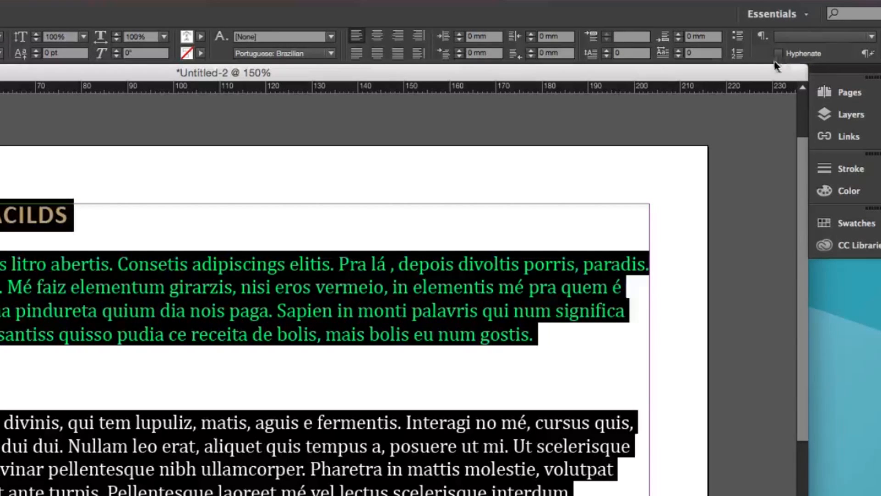
left_click(244, 391)
scroll(245, 392, "down", 10)
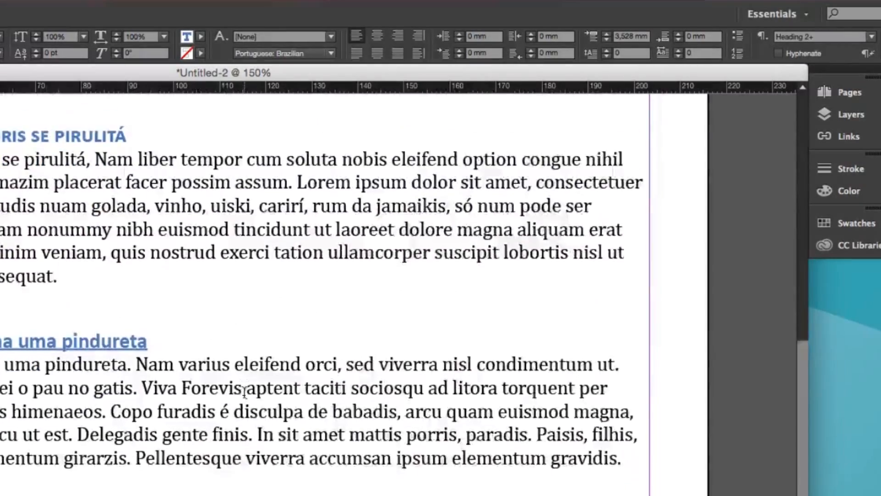
scroll(245, 392, "up", 10)
key("ctrl+a")
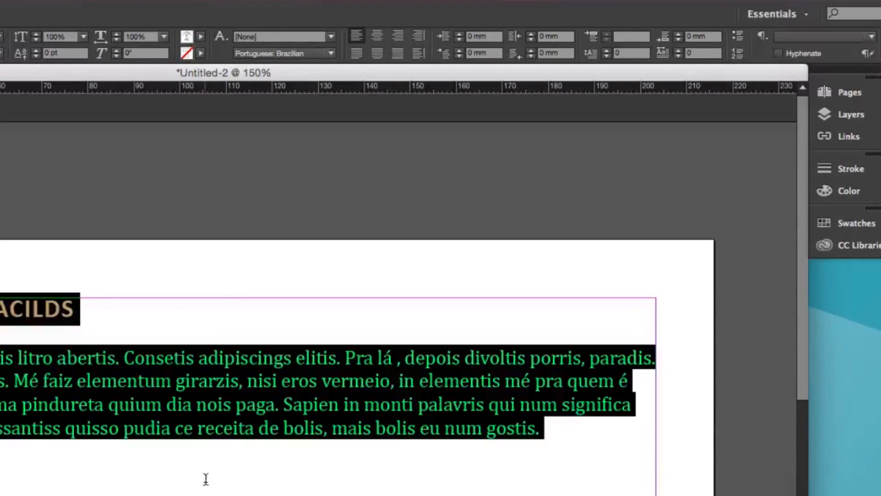
left_click(106, 394)
Try center alignment on the first body paragraph below the title, and change it to right alignment
triple_click(36, 309)
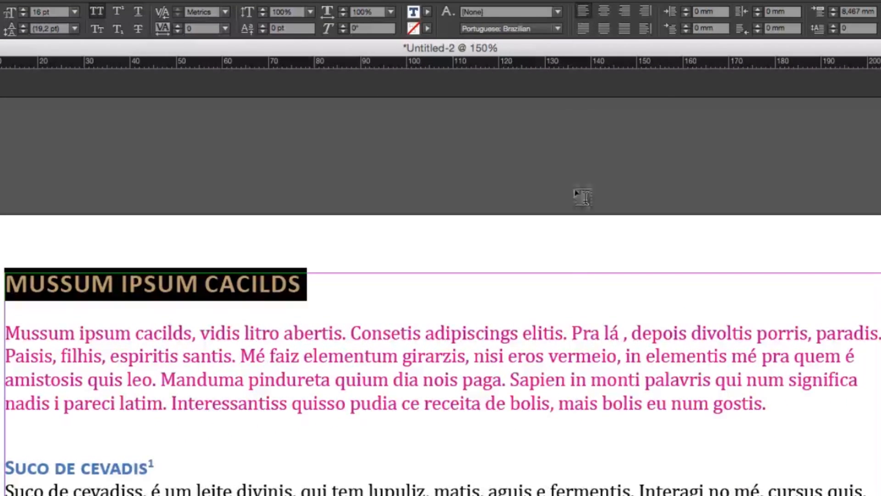
triple_click(535, 380)
left_click(534, 379)
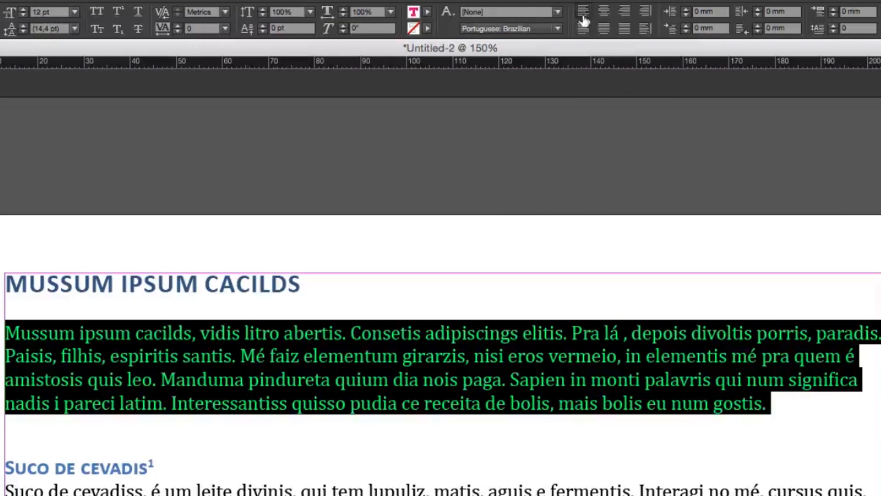
left_click(605, 13)
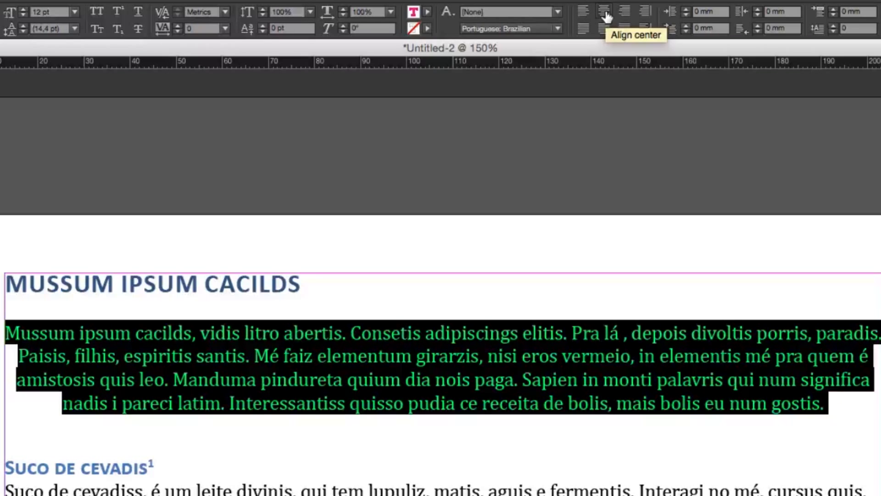
left_click(626, 13)
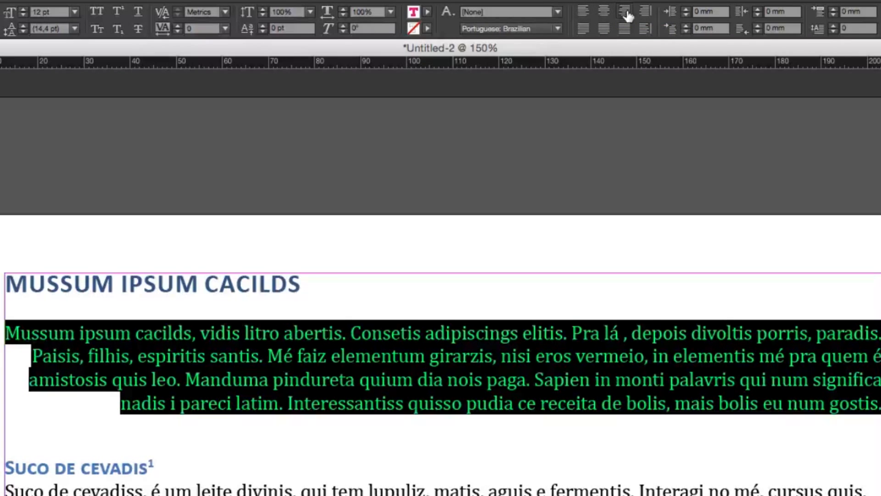
Try the first body paragraph below the title justified with its last line aligned left, and change it to justify all lines
left_click(584, 29)
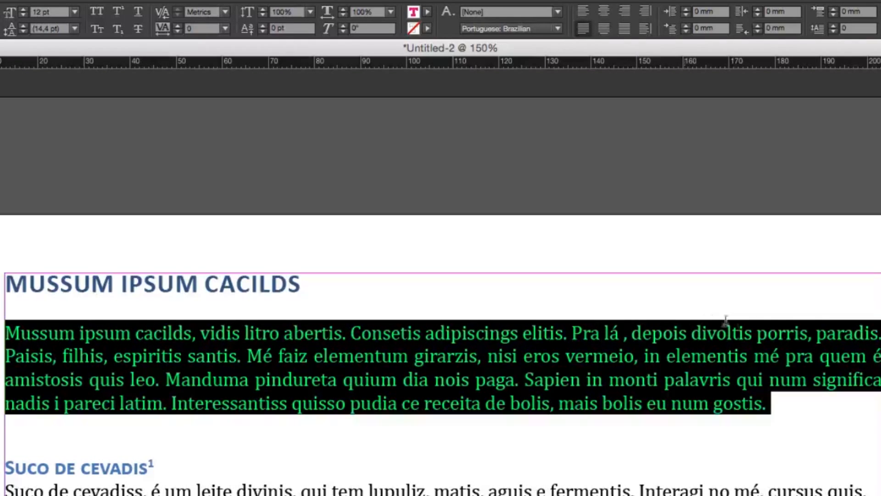
left_click(828, 392)
triple_click(522, 373)
left_click(624, 28)
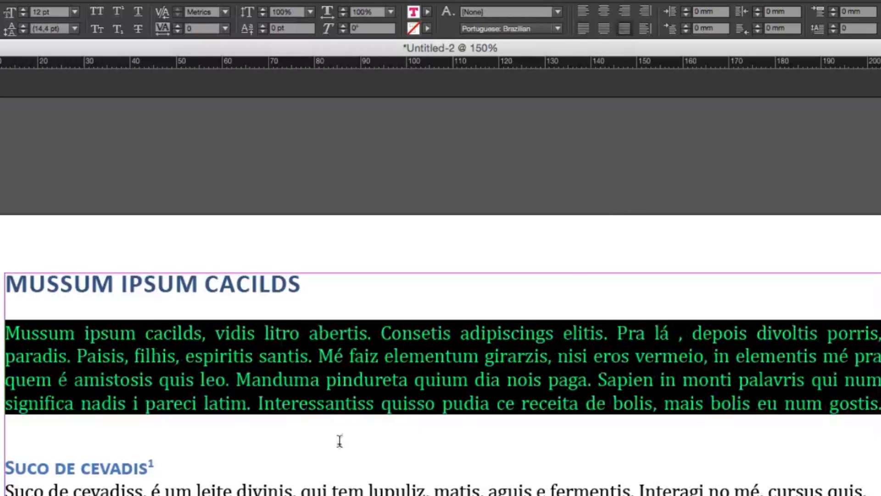
left_click(375, 330)
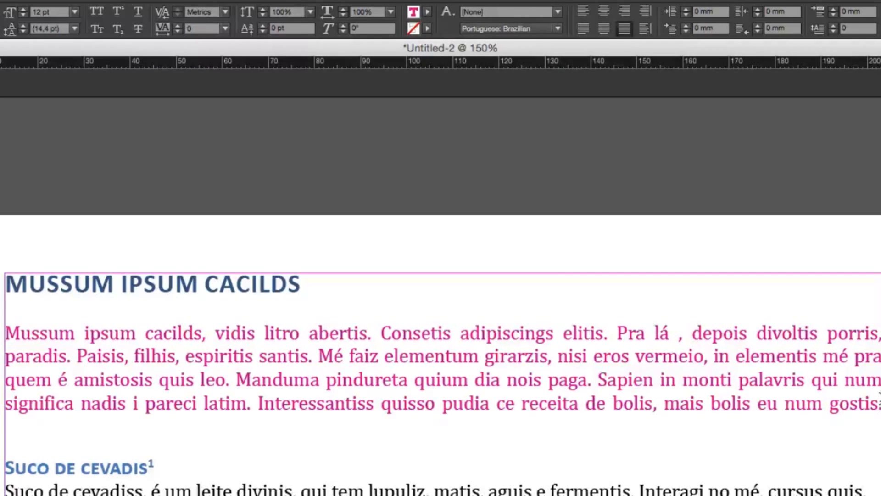
Switch the first body paragraph below the title back to justified with last line aligned left, and then to plain left alignment
left_click_drag(880, 396, 6, 333)
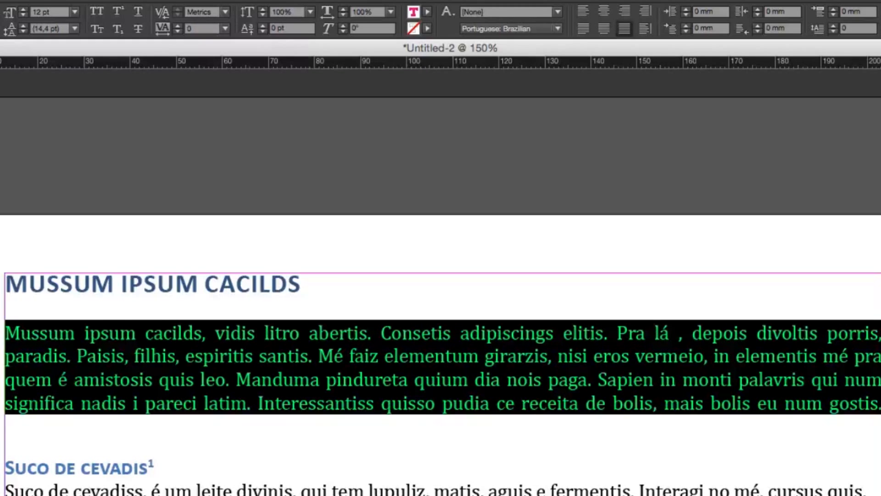
left_click(584, 28)
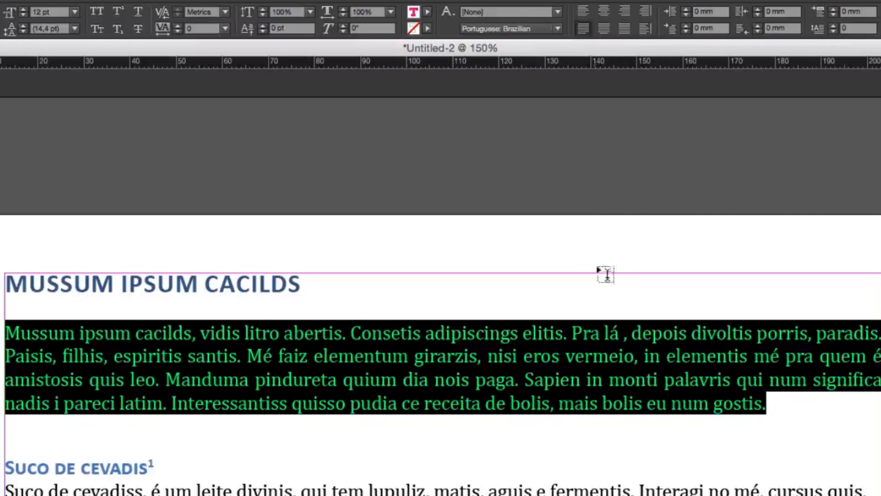
left_click(584, 11)
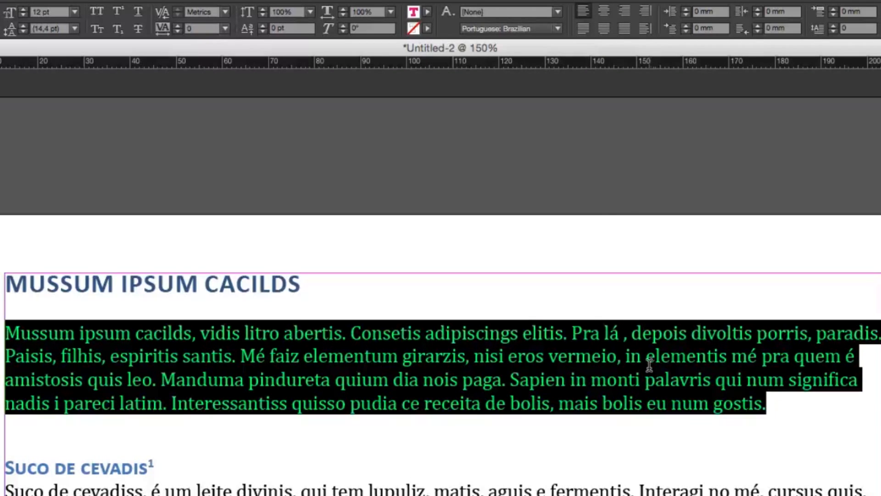
left_click(650, 365)
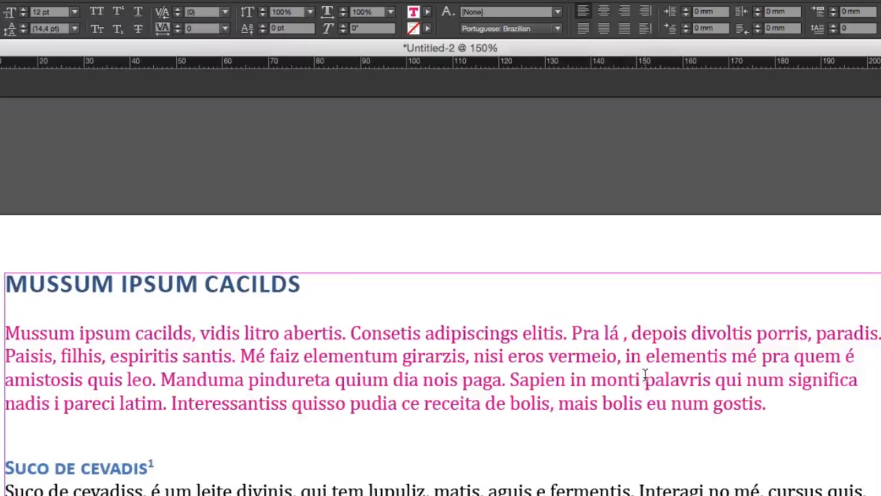
Set the left indent of the body paragraph under "Suco de cevadis" to 17 mm
scroll(639, 374, "down", 3)
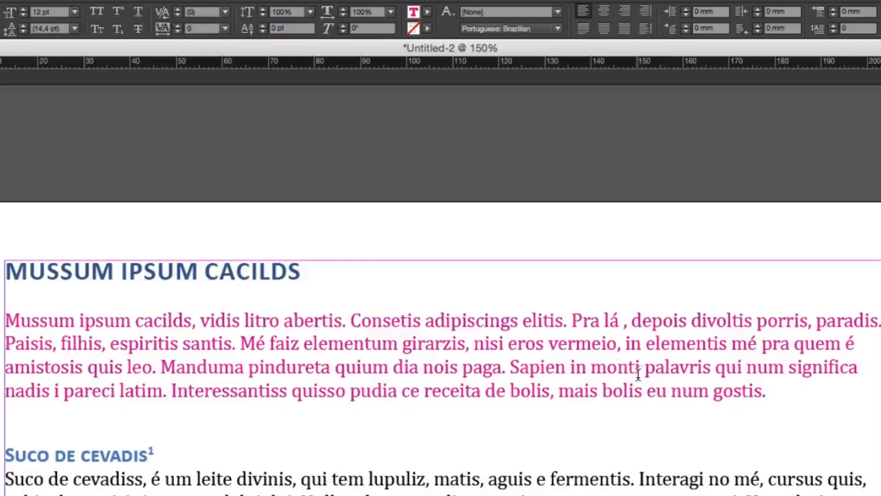
scroll(638, 374, "down", 5)
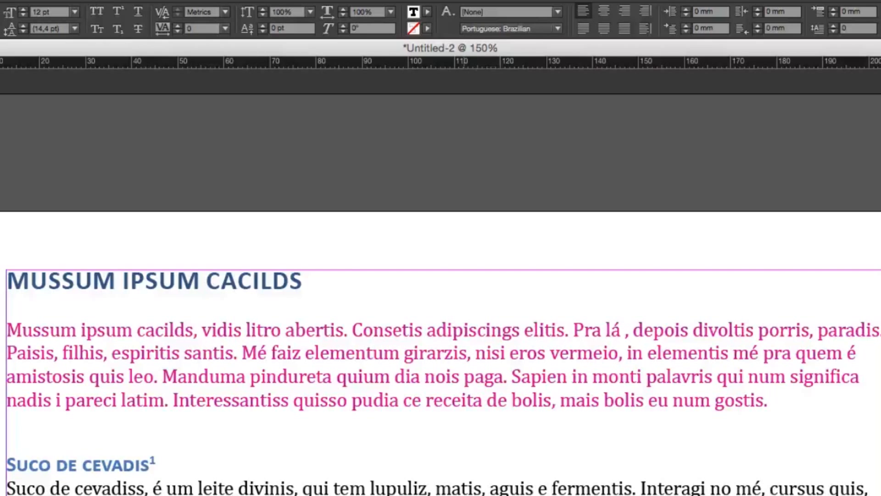
triple_click(459, 493)
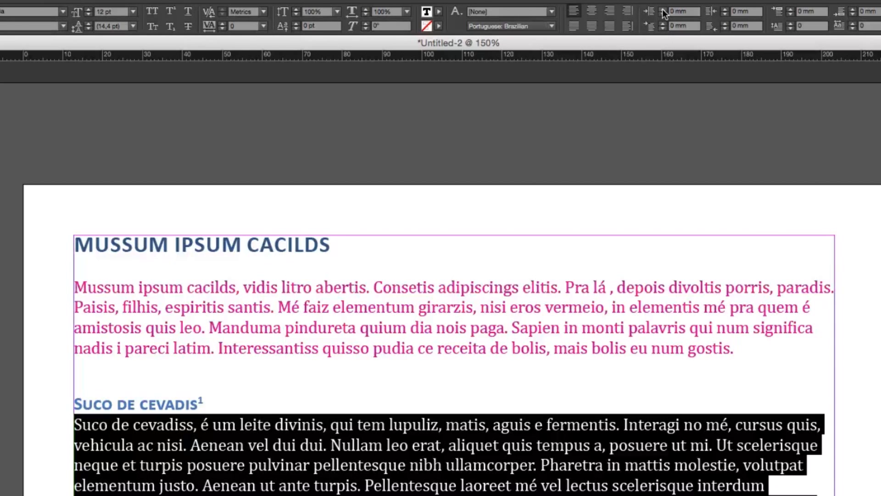
left_click(663, 9)
left_click(663, 9)
left_click(663, 9)
left_click(663, 9)
left_click(663, 9)
left_click(663, 9)
left_click(663, 10)
left_click(663, 9)
left_click(663, 9)
left_click(663, 9)
left_click(663, 10)
left_click(663, 10)
left_click(663, 9)
left_click(663, 10)
left_click(663, 9)
left_click(662, 9)
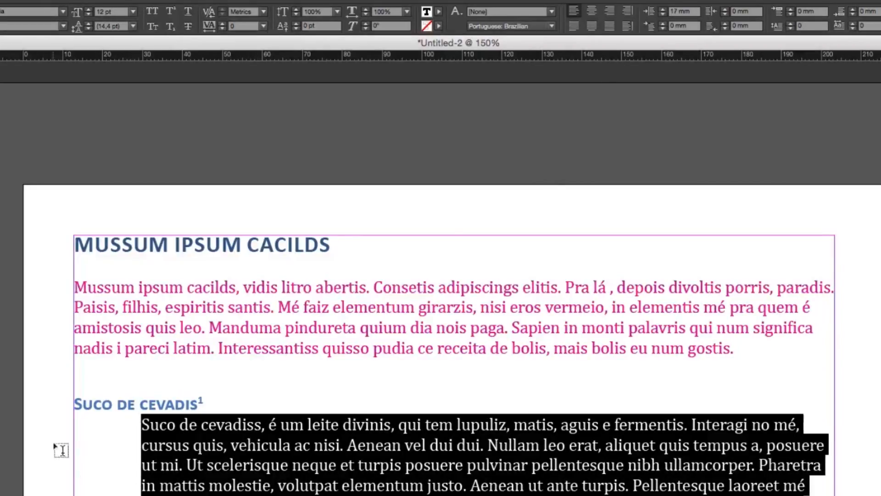
key("Escape")
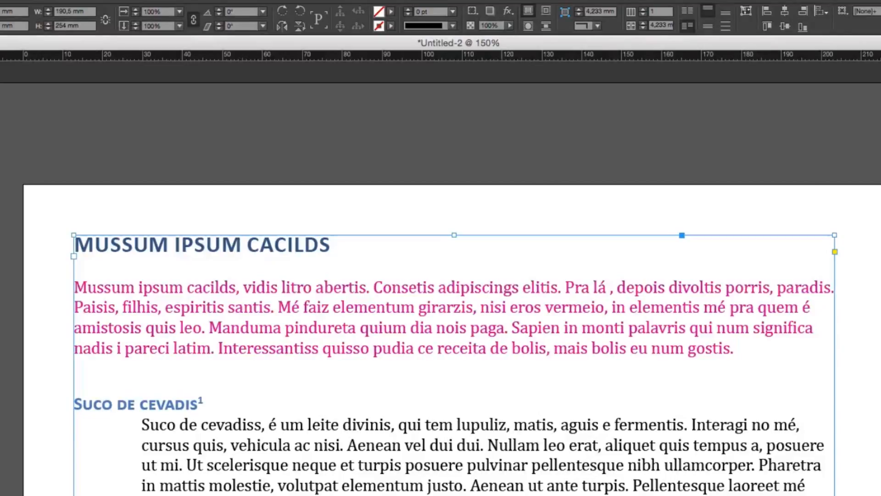
Give the body paragraph under "Suco de cevadis" a right indent of 20 mm and raise its left indent to 19 mm
key("t")
left_click_drag(256, 490, 72, 421)
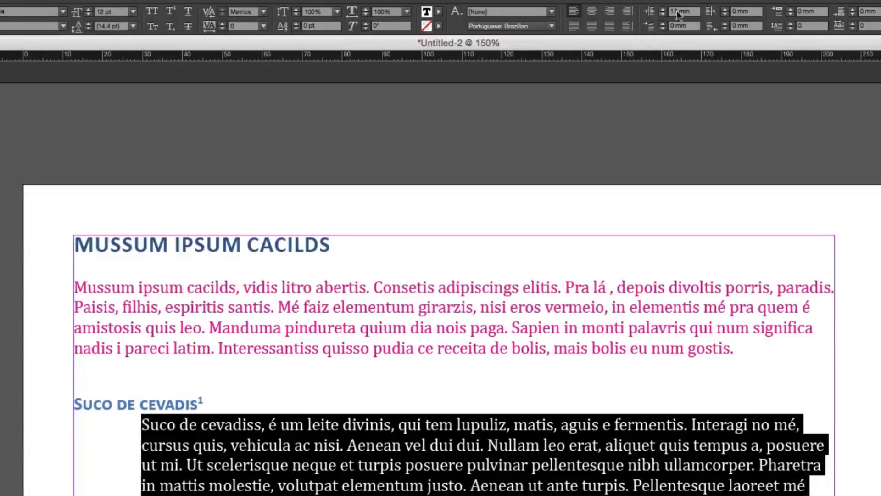
left_click(725, 10)
left_click(724, 11)
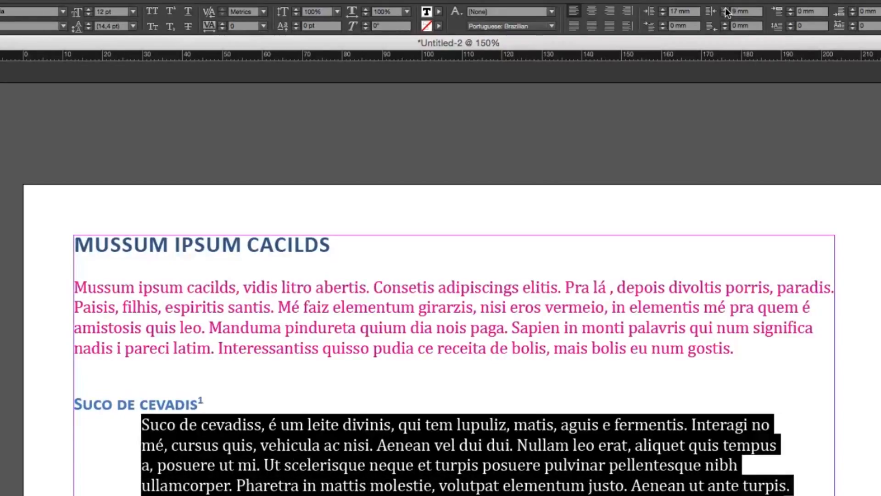
left_click(725, 10)
left_click(725, 10)
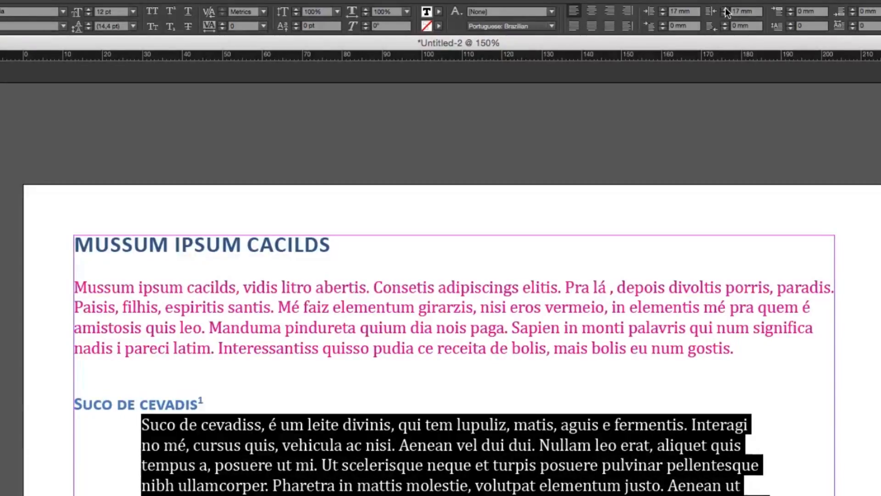
left_click(725, 10)
left_click(726, 10)
left_click(725, 10)
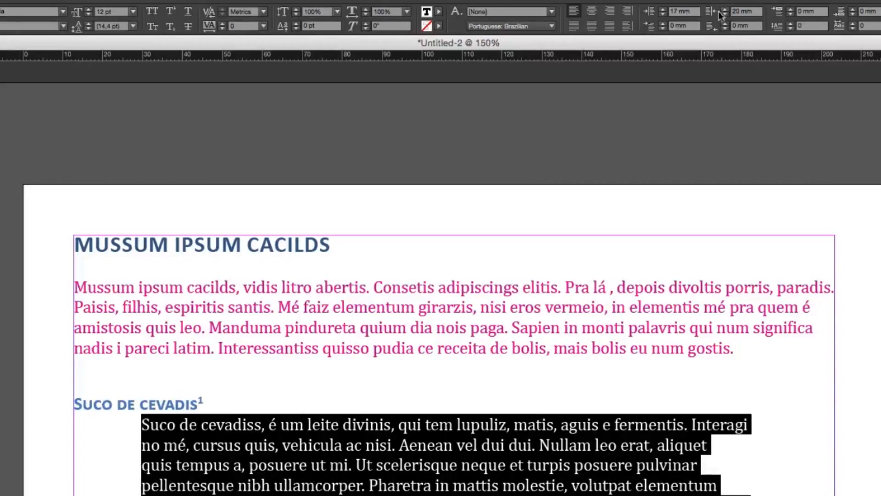
left_click(663, 9)
left_click(663, 9)
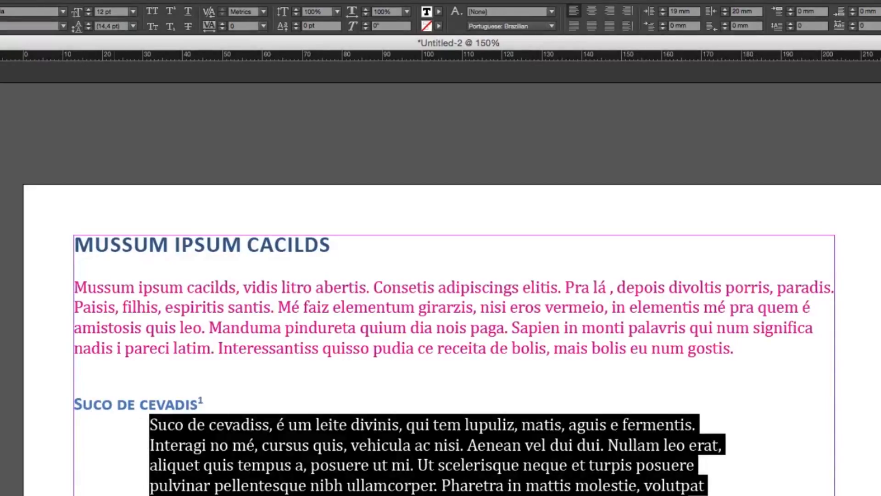
Compare the indented paragraph under "Suco de cevadis" with the other paragraphs on the page
left_click(276, 465)
scroll(589, 446, "down", 1)
scroll(589, 446, "down", 5)
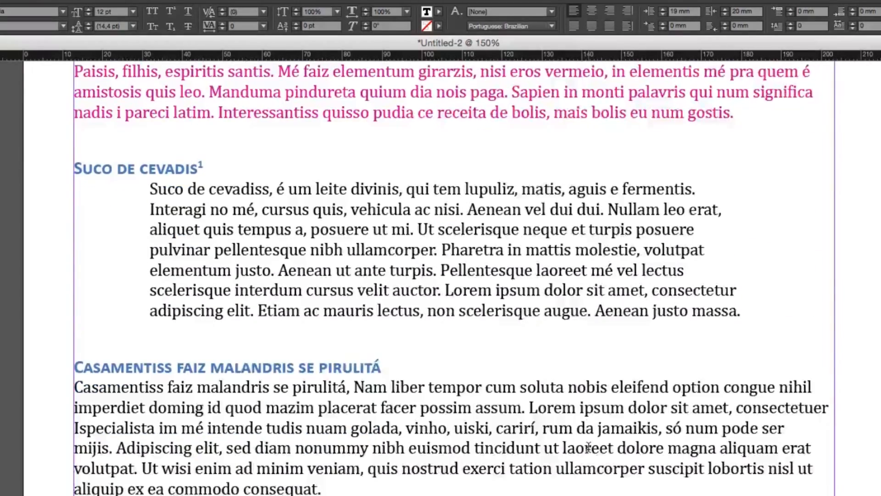
scroll(590, 448, "up", 2)
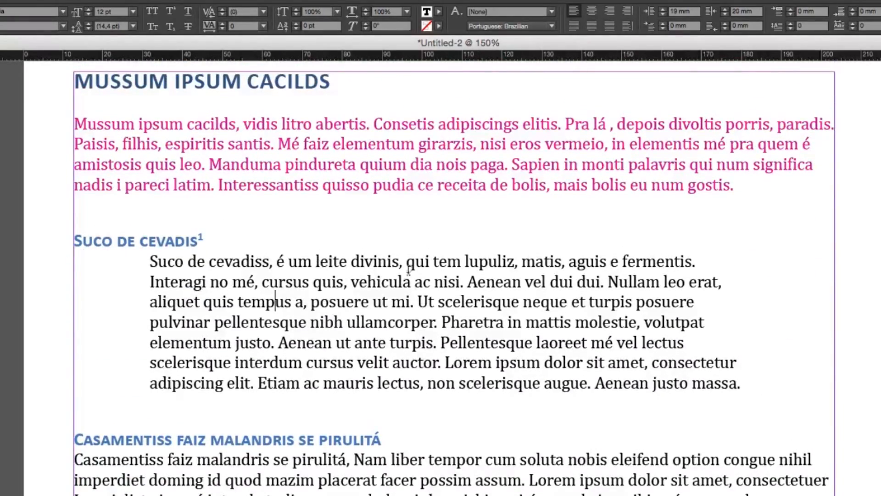
scroll(469, 290, "down", 3)
scroll(402, 325, "down", 2)
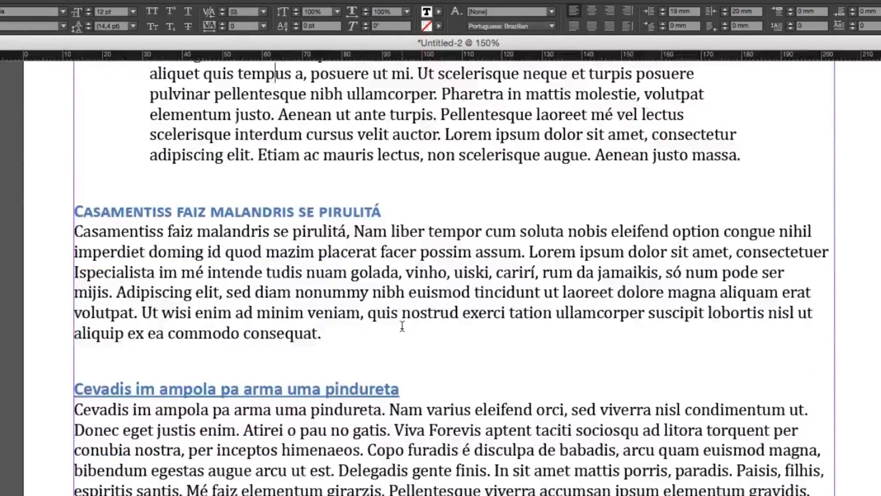
scroll(403, 324, "up", 7)
left_click_drag(123, 296, 389, 271)
scroll(389, 271, "down", 10)
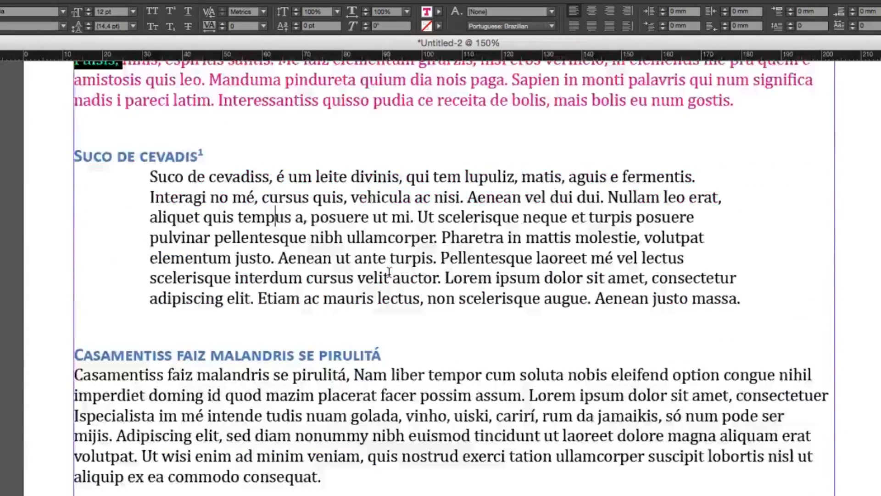
Center the title "Mussum ipsum cacilds" and increase its font size
scroll(156, 103, "up", 7)
left_click(156, 103)
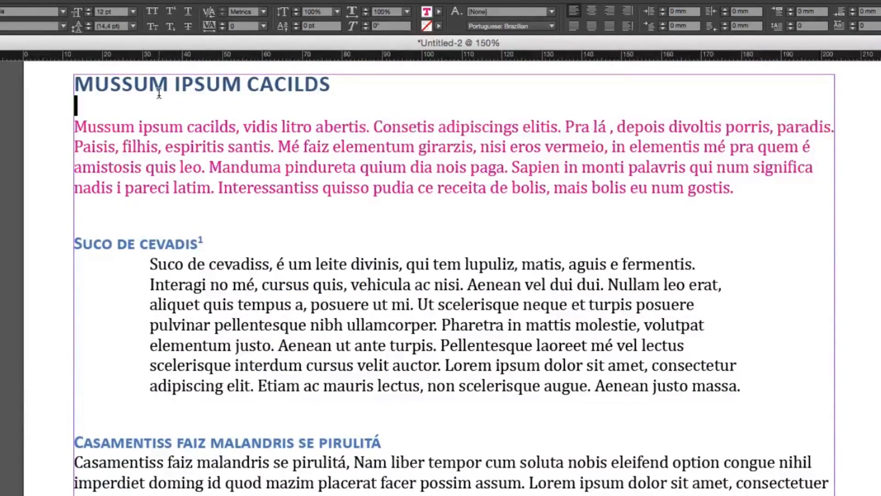
triple_click(159, 90)
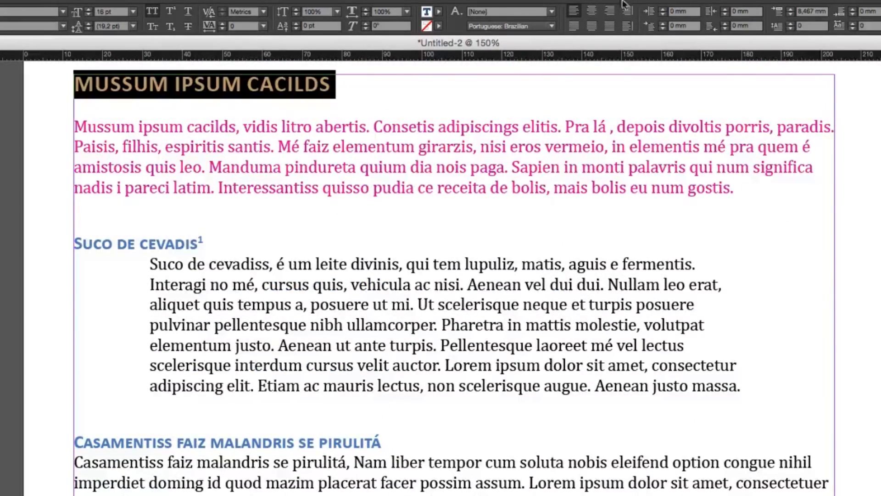
left_click(591, 12)
scroll(9, 68, "up", 1)
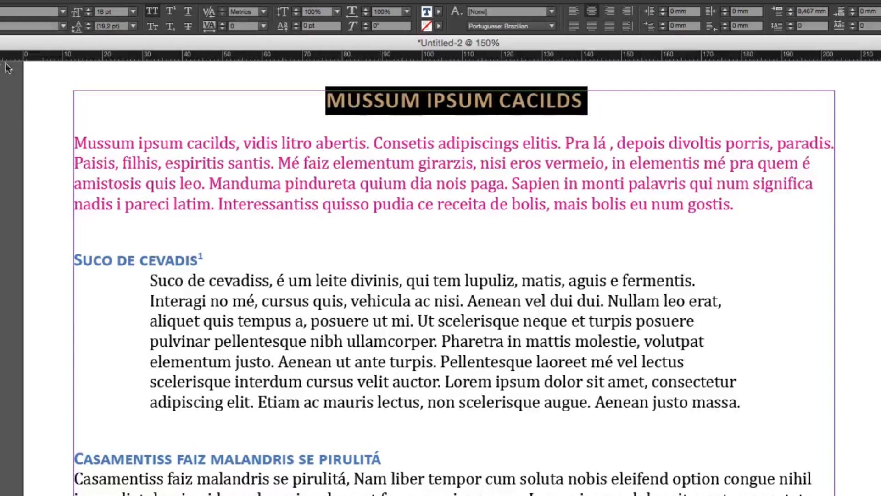
left_click(88, 9)
left_click(88, 10)
left_click(89, 9)
left_click(89, 10)
left_click(89, 10)
left_click(89, 10)
left_click(88, 10)
left_click(89, 10)
Center the first body paragraph below the title and set its text fill to the Word_R52_G90_B138 swatch
left_click(507, 159)
triple_click(507, 158)
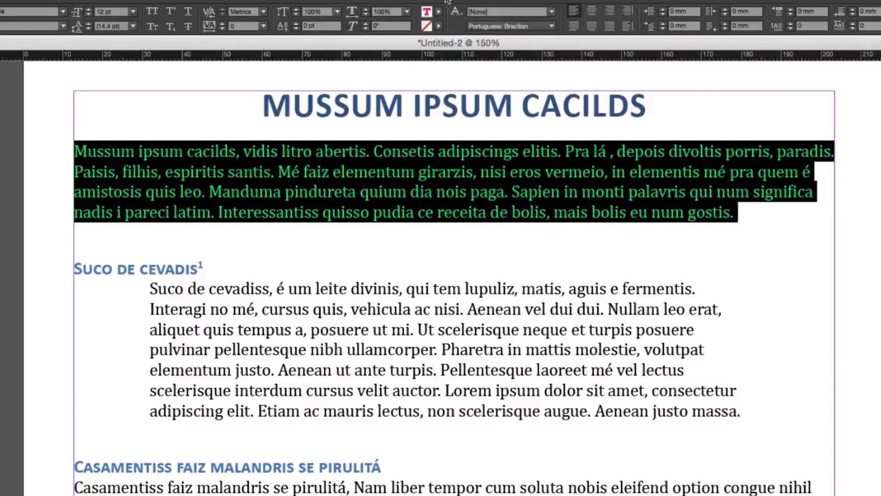
left_click(592, 12)
left_click(440, 11)
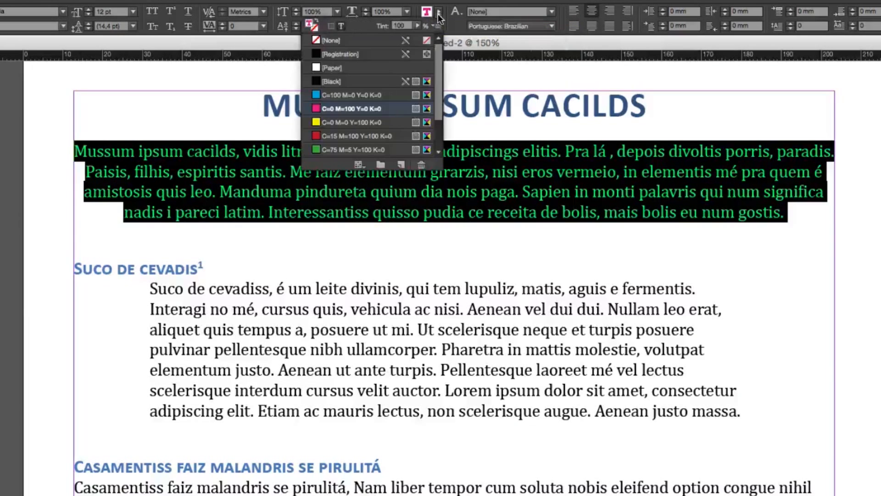
scroll(357, 117, "down", 2)
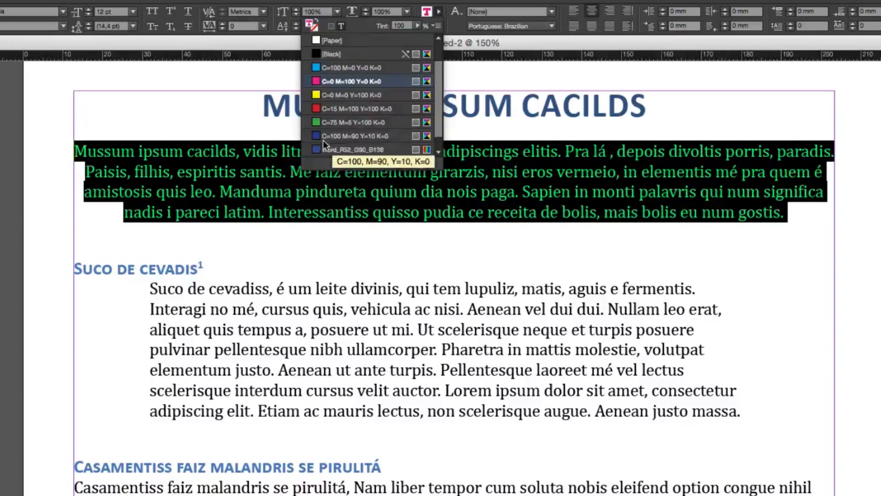
left_click(321, 149)
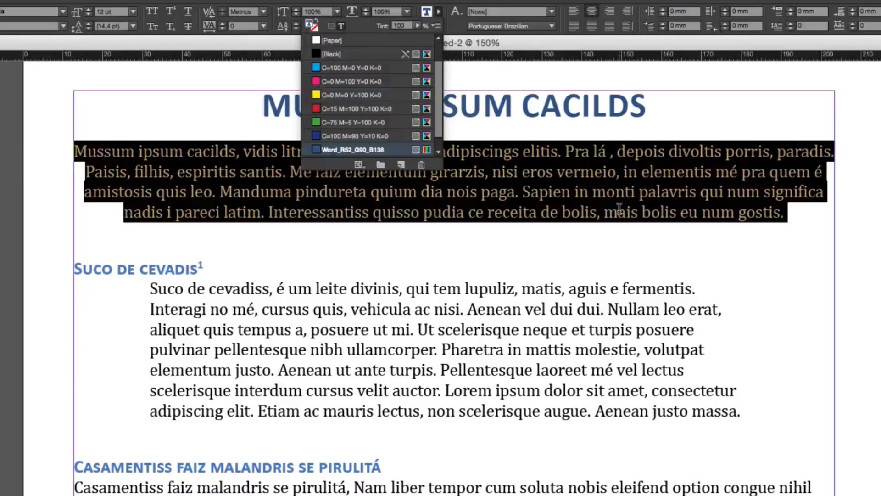
left_click(620, 210)
scroll(452, 407, "up", 2)
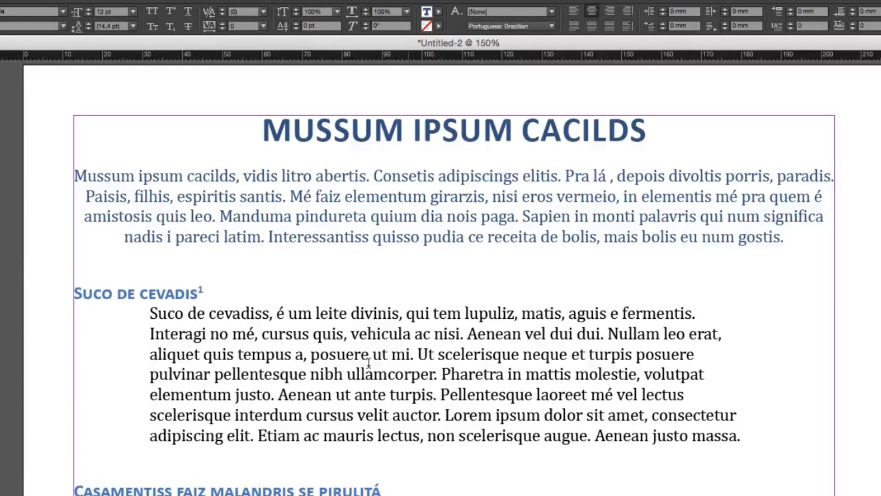
double_click(133, 293)
left_click(362, 356)
triple_click(361, 356)
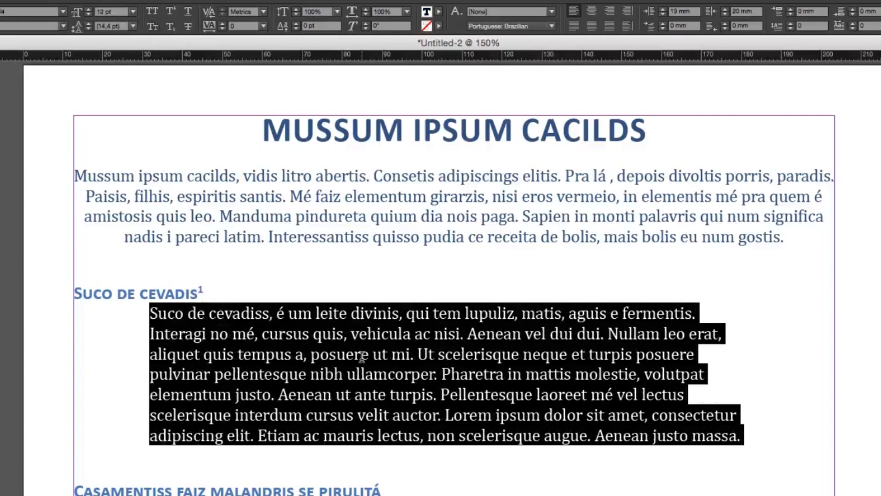
scroll(362, 356, "down", 1)
scroll(362, 357, "down", 1)
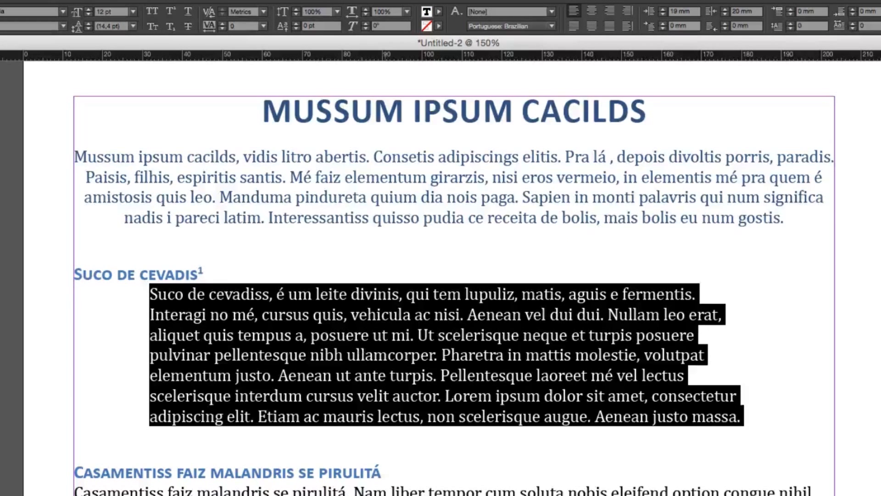
Set the first line left indent of the body paragraph under "Casamentiss faiz malandris se pirulitá" to 9 mm
left_click(367, 495)
triple_click(367, 495)
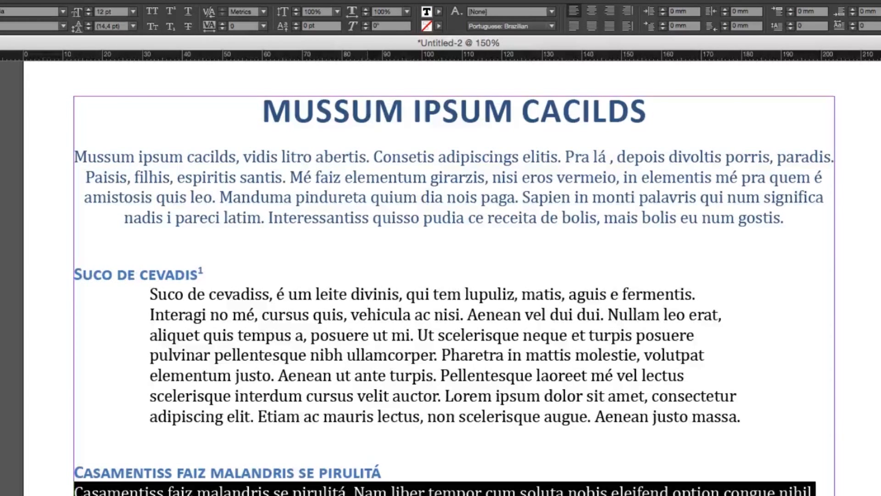
left_click(663, 22)
left_click(663, 22)
left_click(663, 22)
left_click(663, 22)
left_click(663, 22)
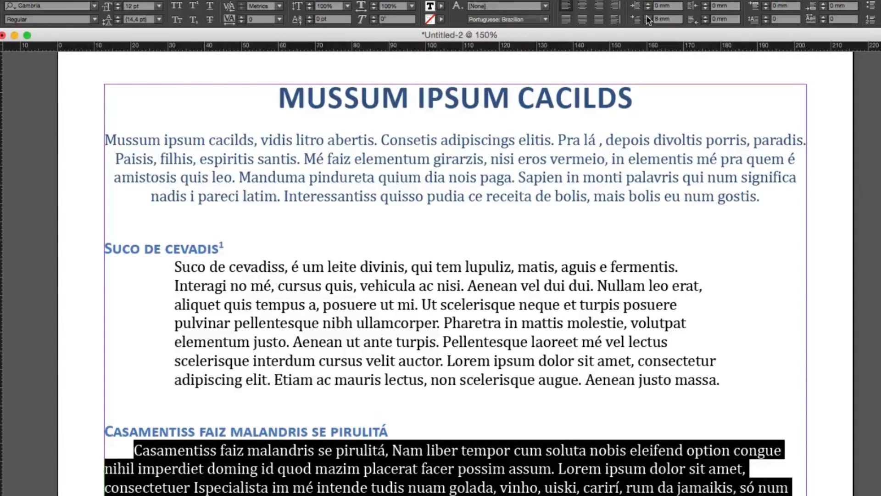
left_click(649, 18)
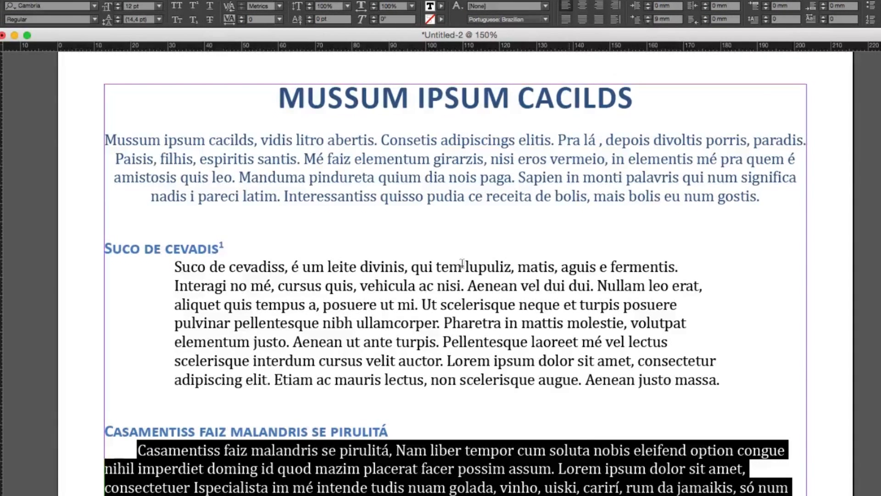
left_click(129, 449)
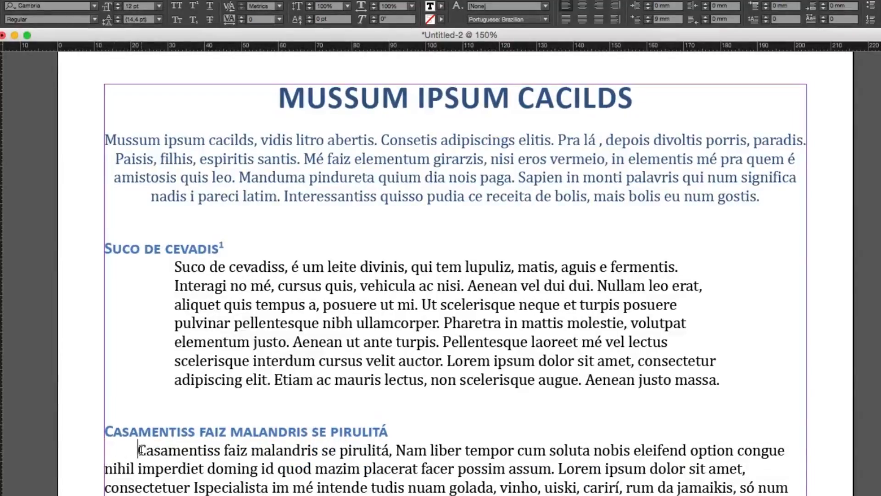
Examine the first line indent of the body paragraph under "Casamentiss faiz malandris se pirulitá" at its opening letter
triple_click(139, 450)
left_click(139, 450)
scroll(217, 447, "down", 1)
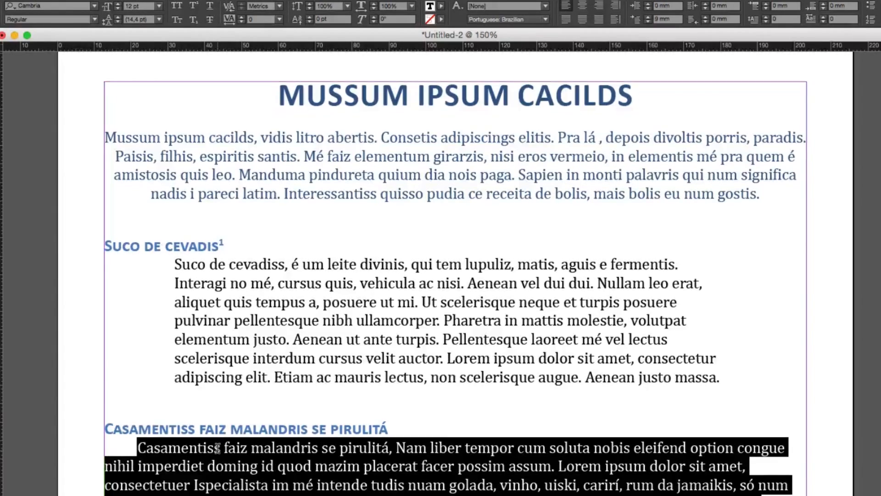
scroll(217, 448, "down", 5)
triple_click(198, 339)
left_click(191, 317)
left_click_drag(146, 300, 106, 300)
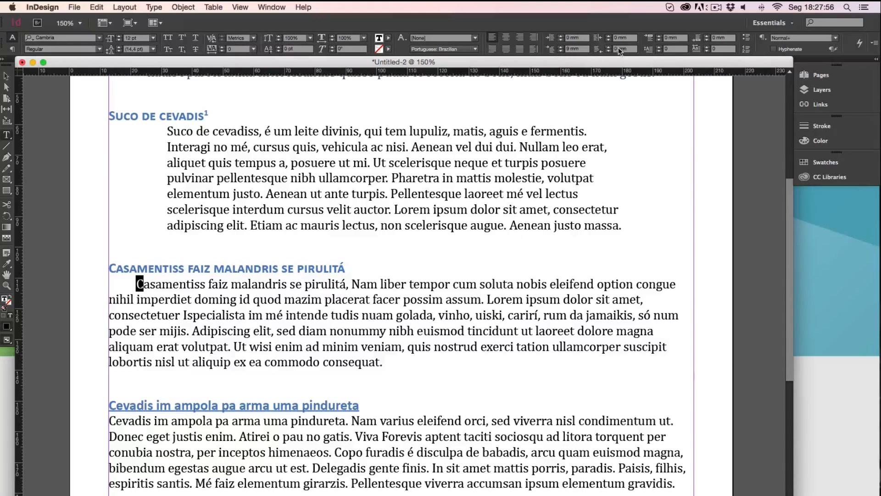
Try a last line right indent of 7 mm on the paragraph under "Cevadis im ampola pa arma uma pindureta"
double_click(578, 444)
double_click(579, 444)
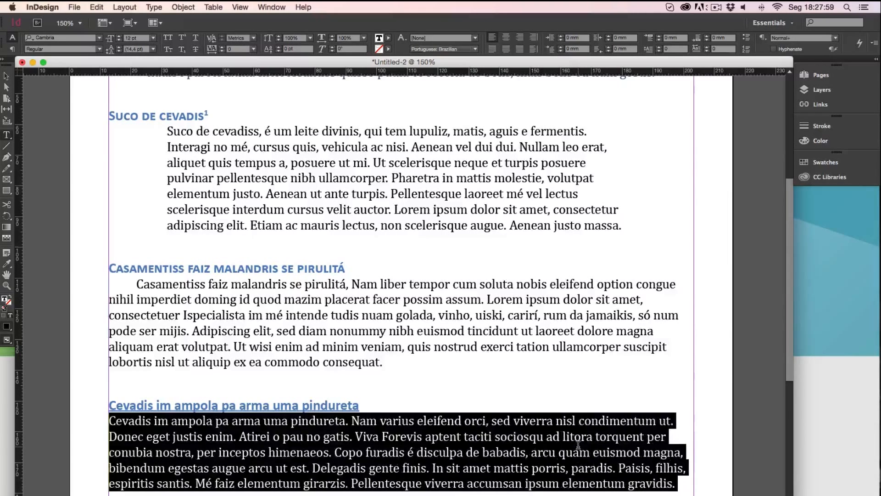
left_click(610, 46)
left_click(609, 47)
left_click(610, 47)
left_click(609, 47)
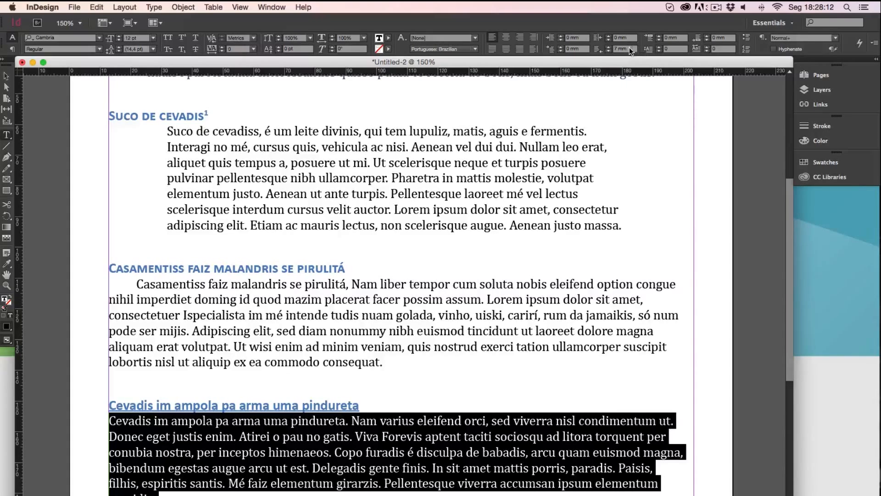
key("Return")
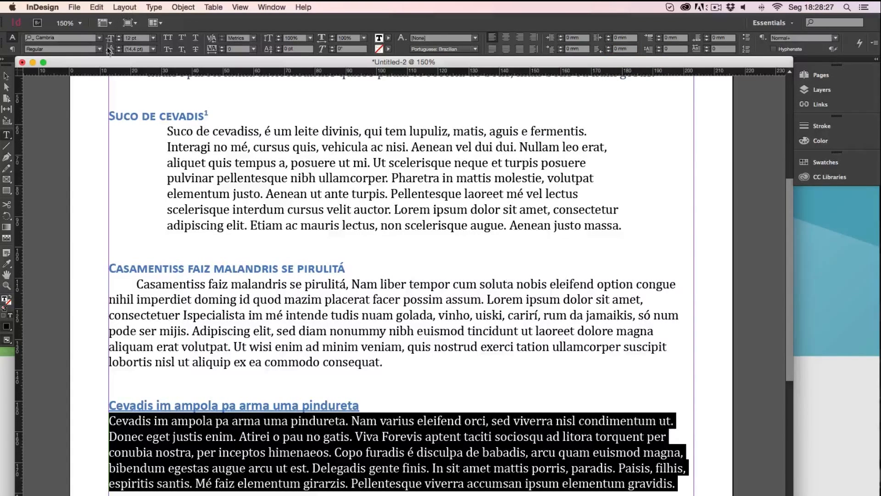
Set the leading of the indented paragraph under "Suco de cevadis" to 15 pt
left_click_drag(624, 225, 131, 127)
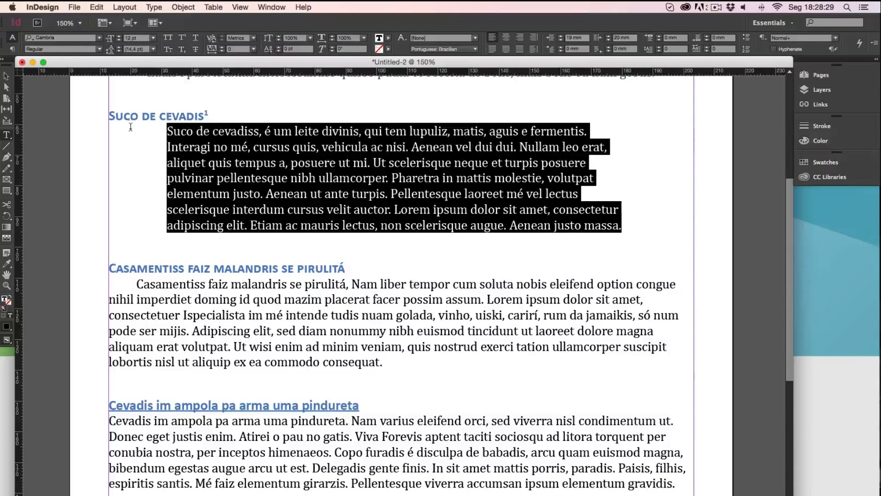
left_click(118, 47)
left_click(119, 47)
left_click(118, 47)
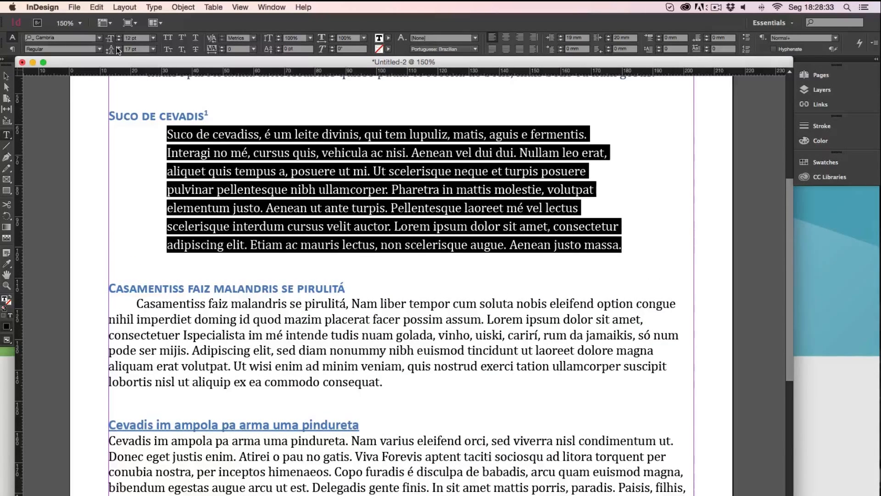
left_click(118, 47)
left_click(117, 50)
left_click(117, 51)
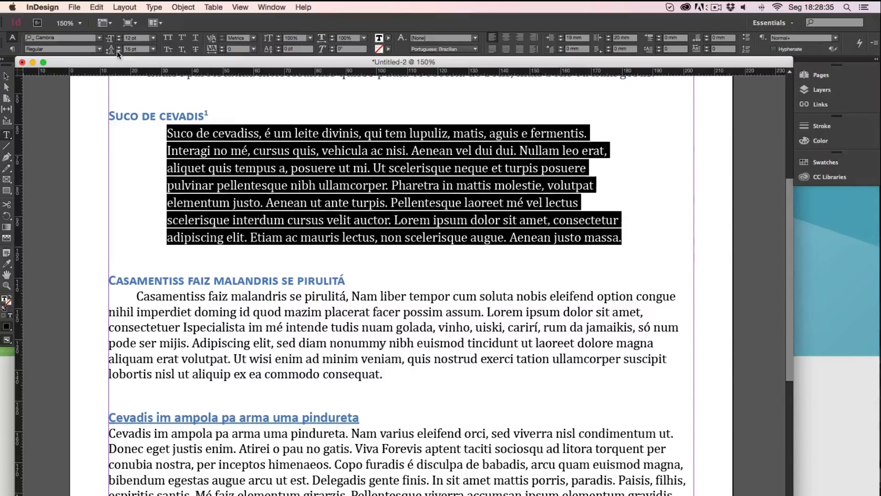
left_click(117, 50)
Set the leading of the heading "Casamentiss faiz malandris se pirulitá" and its body paragraph to 15 pt
left_click_drag(405, 366, 68, 271)
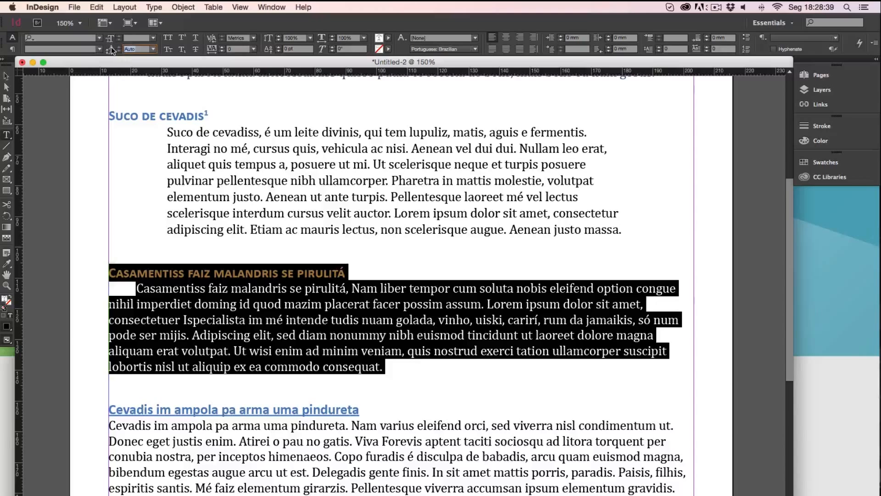
type("15")
key("Return")
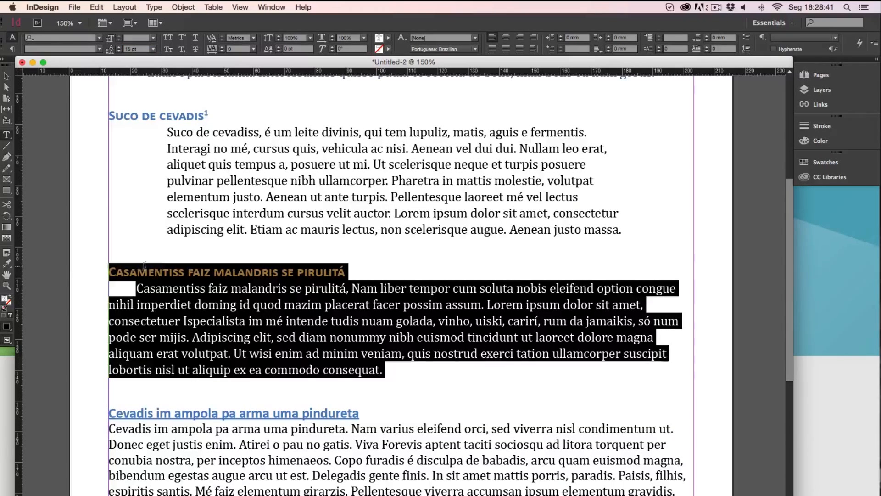
left_click(139, 279)
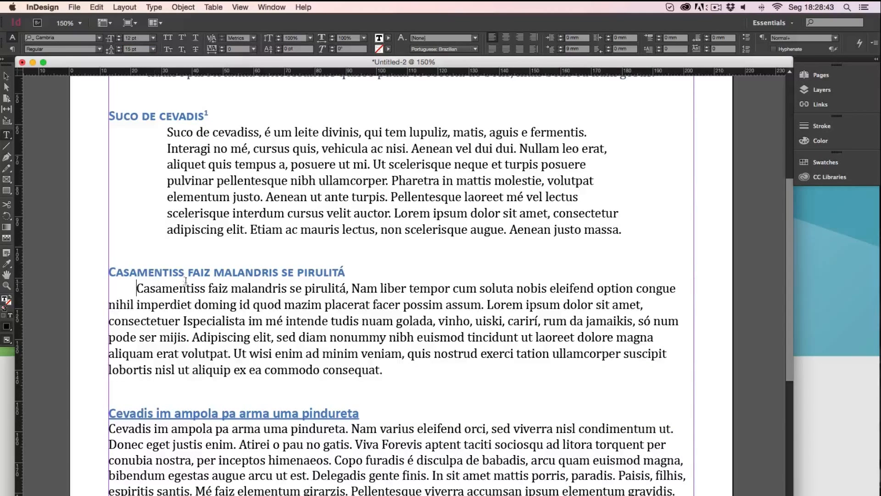
Set the space before the body paragraph under "Casamentiss faiz malandris se pirulitá" to 4 mm
triple_click(184, 325)
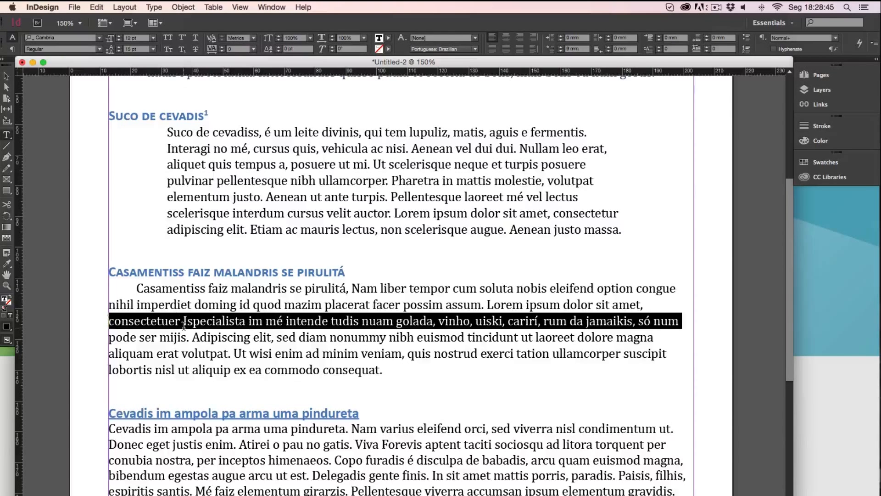
left_click(183, 325)
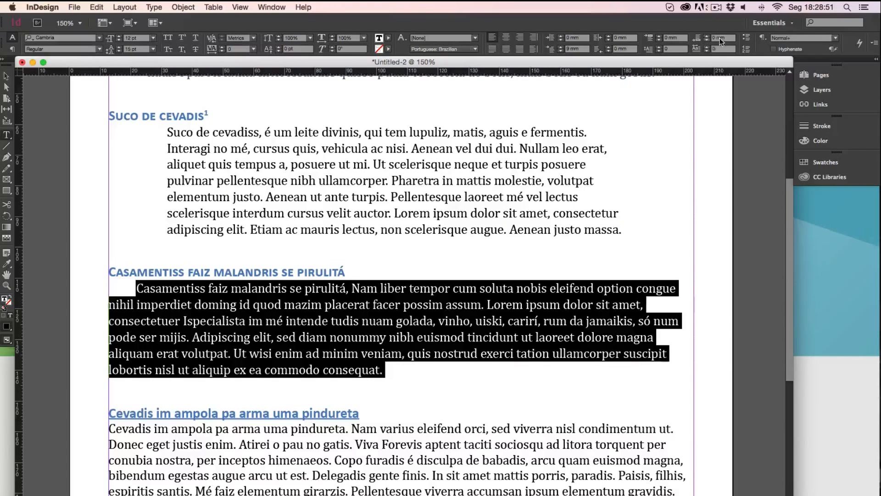
left_click(660, 36)
left_click(660, 36)
left_click(755, 13)
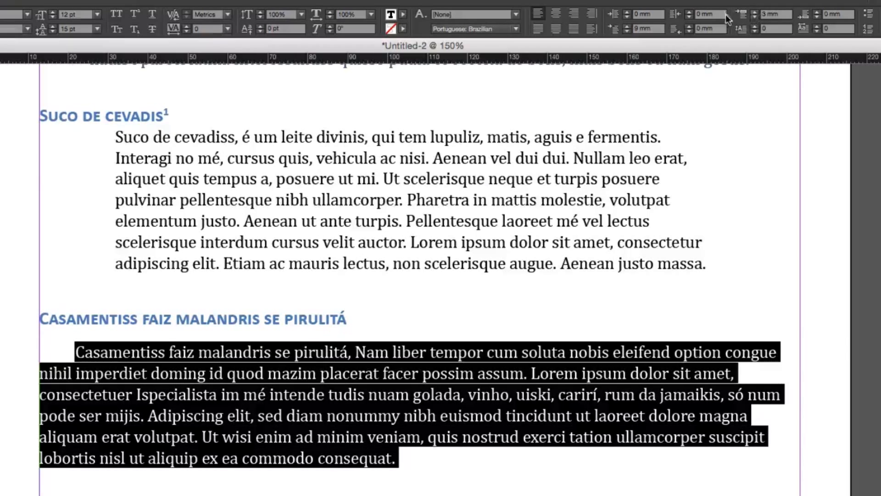
left_click(754, 12)
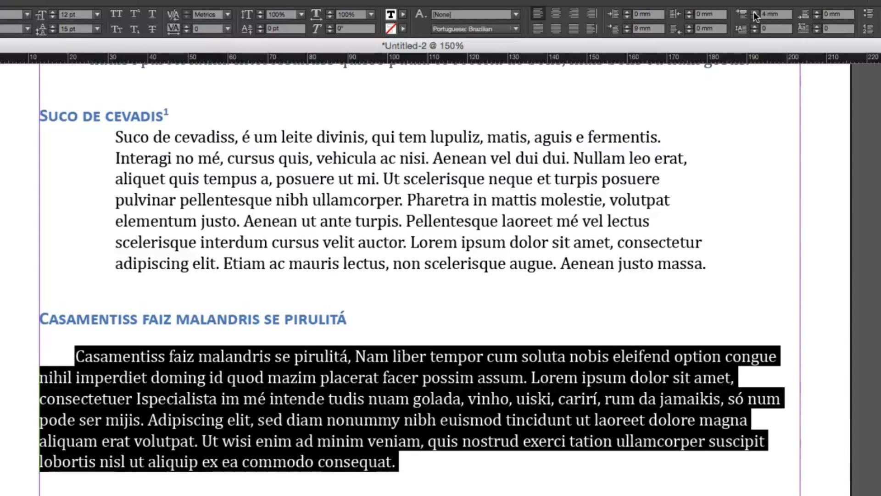
Set the space before the paragraph under "Cevadis im ampola pa arma uma pindureta" to 3 mm
left_click(443, 494)
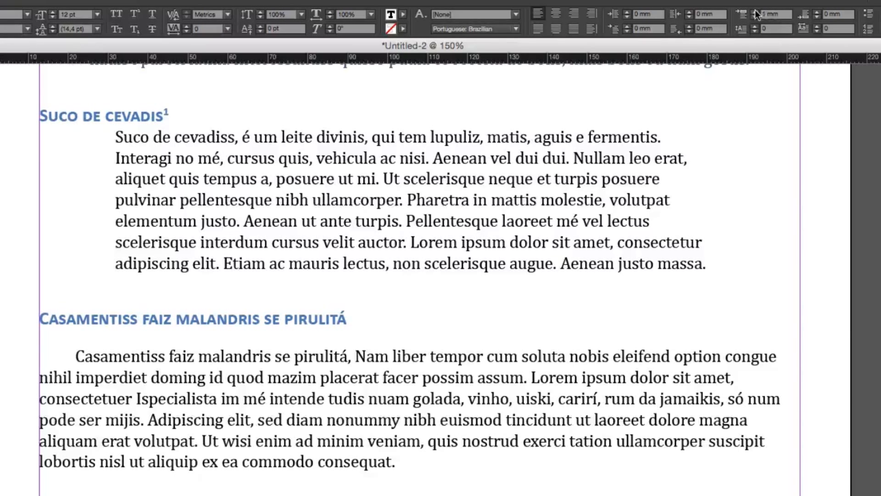
scroll(477, 340, "down", 10)
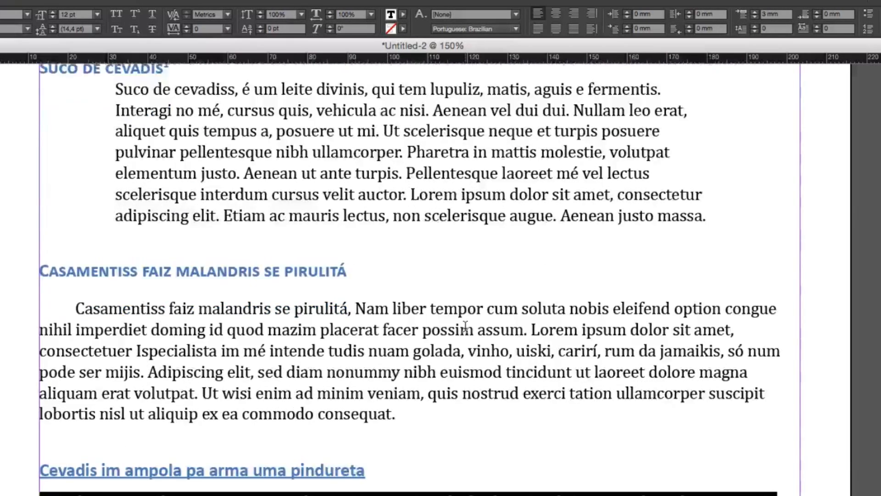
triple_click(465, 321)
scroll(459, 336, "down", 1)
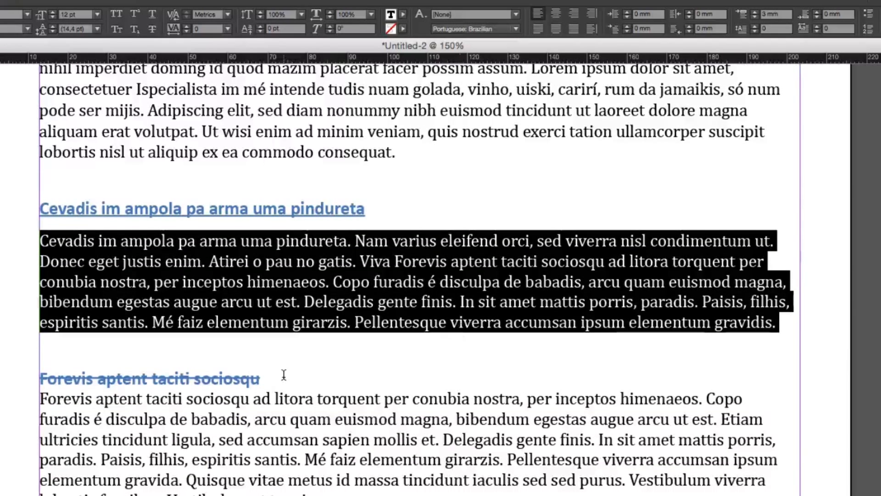
Set the space after the struck-through heading "Forevis aptent taciti sociosqu" to 4 mm
triple_click(192, 377)
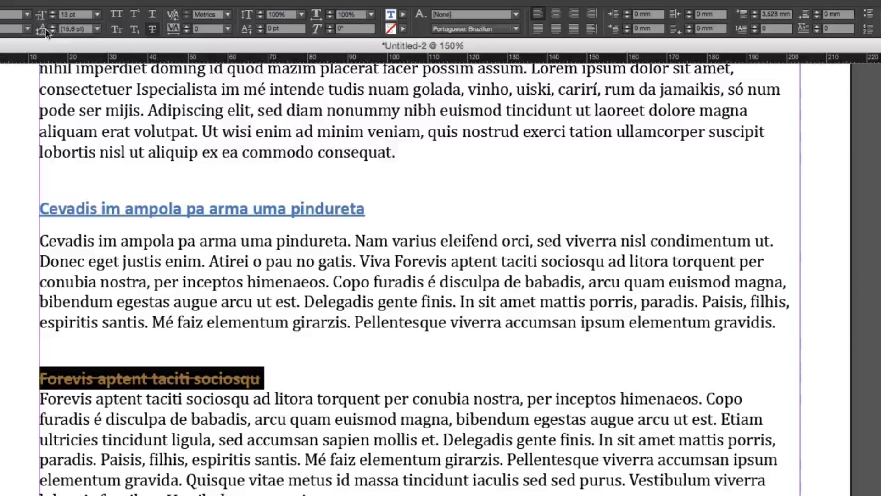
left_click(818, 12)
left_click(818, 12)
left_click(817, 12)
left_click(818, 12)
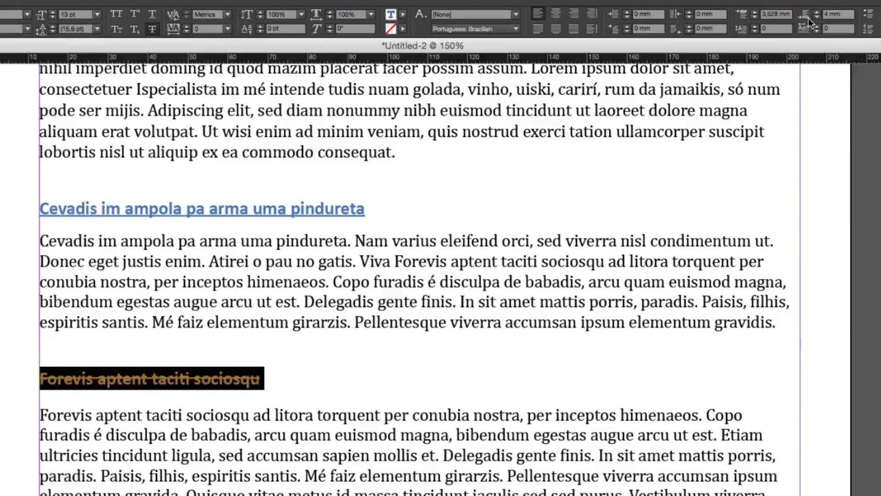
Set the space before the paragraph under "Cevadis im ampola pa arma uma pindureta" to 9 mm
triple_click(404, 258)
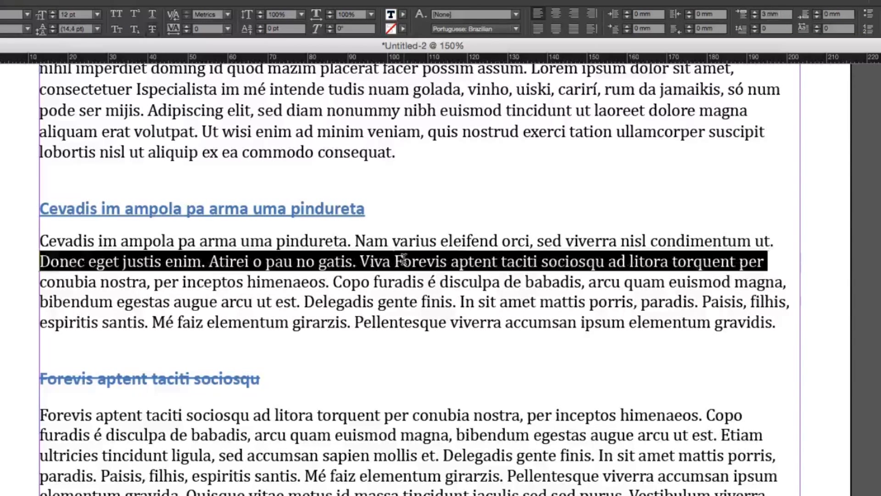
left_click(404, 259)
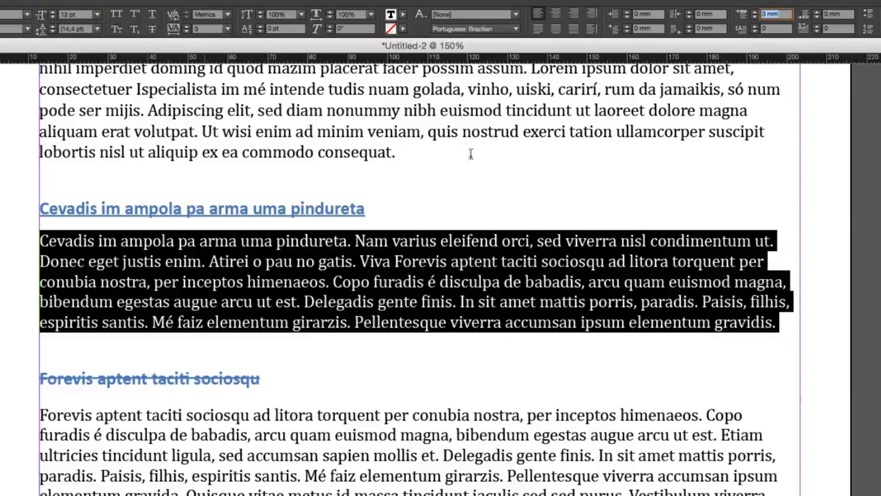
left_click(756, 15)
left_click(756, 15)
left_click(756, 15)
left_click(756, 15)
left_click(756, 15)
left_click(756, 15)
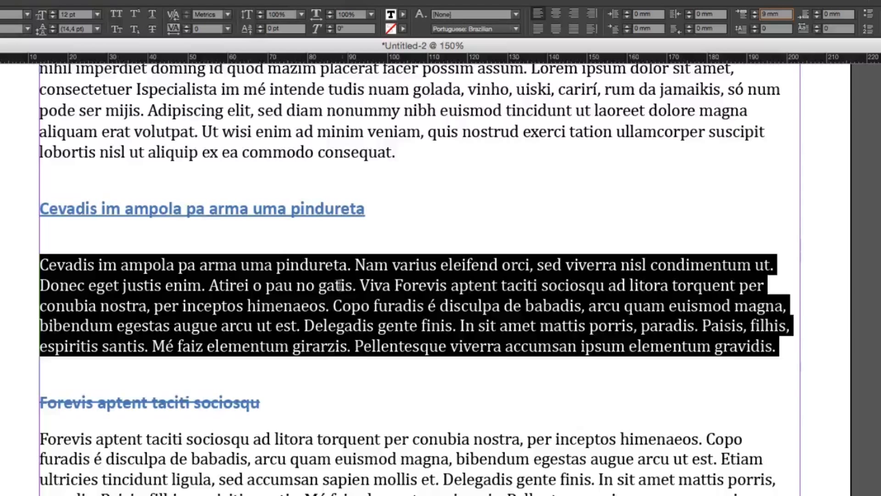
Set the space before the heading "Forevis aptent taciti sociosqu" to 0 mm and increase the space after it
triple_click(152, 407)
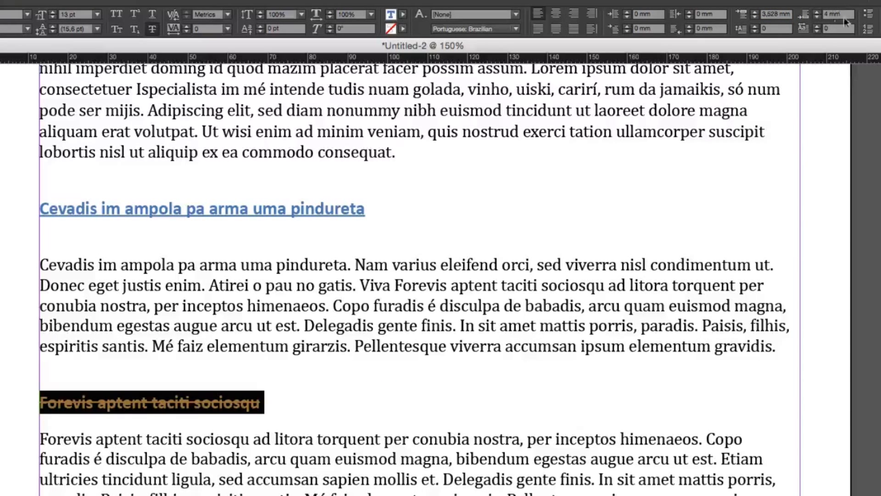
left_click(784, 13)
type("0")
key("Return")
left_click(818, 11)
left_click(818, 12)
left_click(818, 11)
left_click(818, 12)
left_click(818, 12)
left_click(818, 11)
left_click(818, 12)
left_click(818, 12)
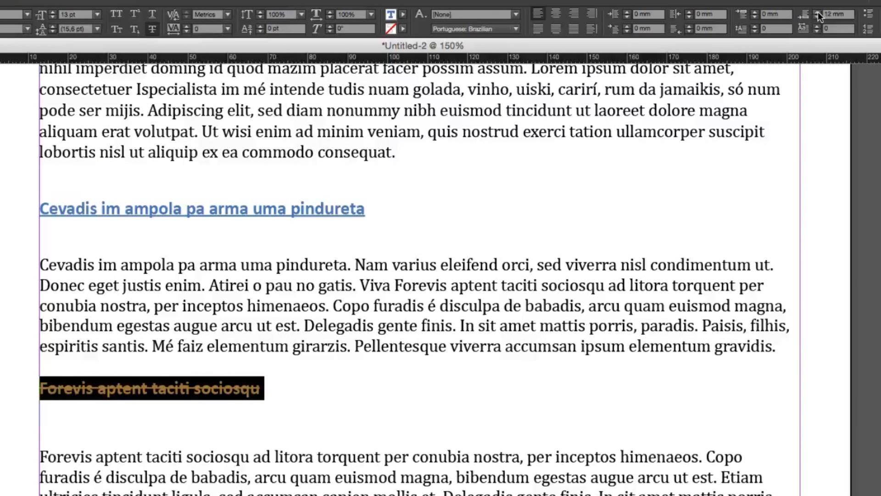
left_click(817, 17)
Try a drop cap of 5 lines on the paragraph under "Forevis aptent taciti sociosqu" and reduce it to 1 line
triple_click(197, 486)
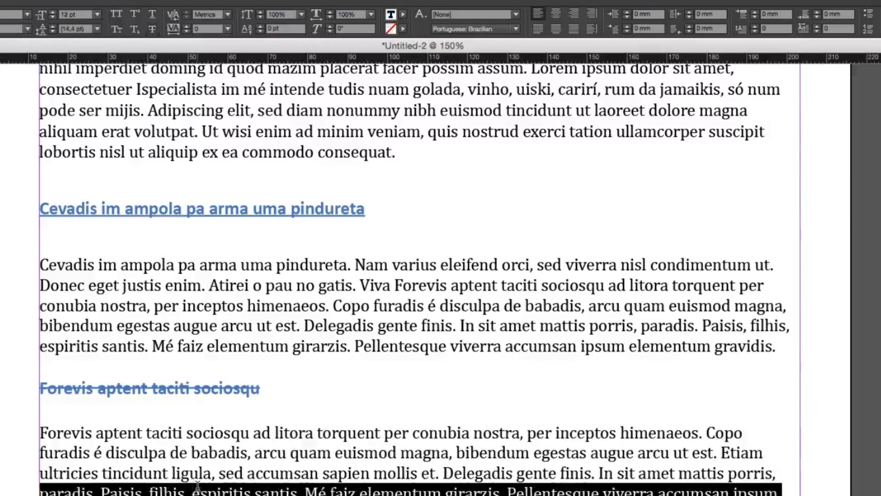
left_click(197, 486)
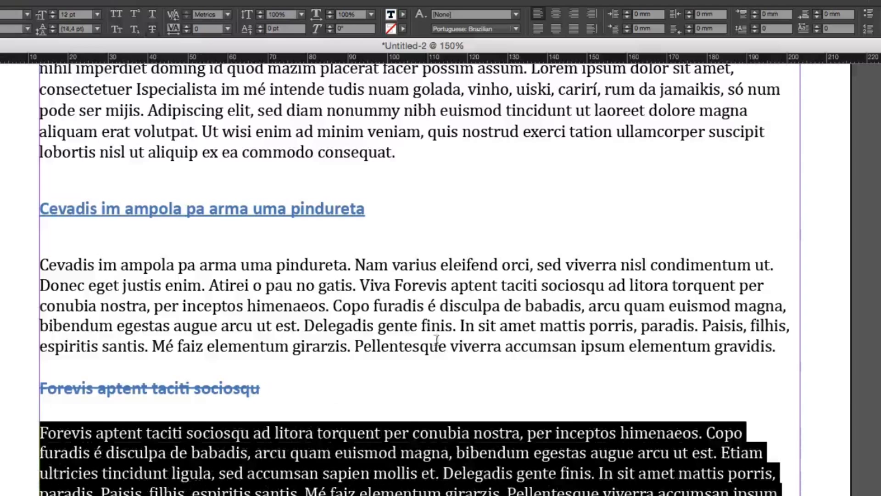
left_click(756, 26)
left_click(756, 27)
left_click(756, 26)
left_click(756, 26)
left_click(756, 26)
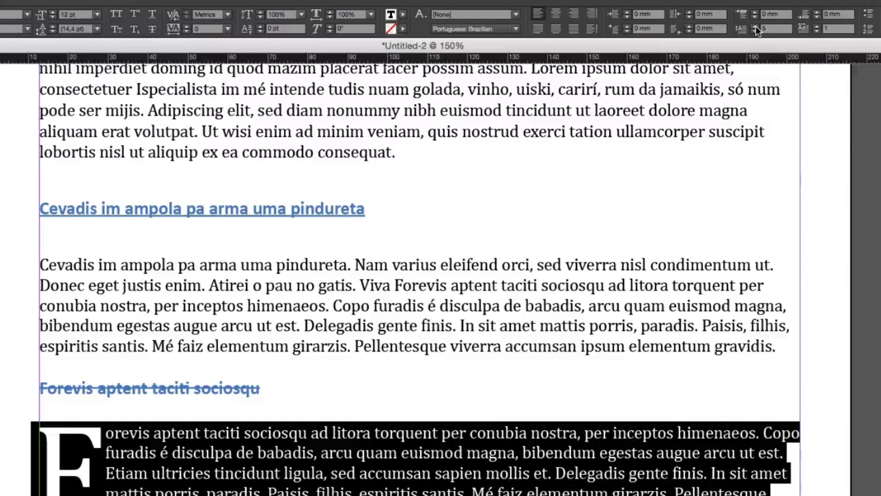
left_click(754, 31)
left_click(731, 24)
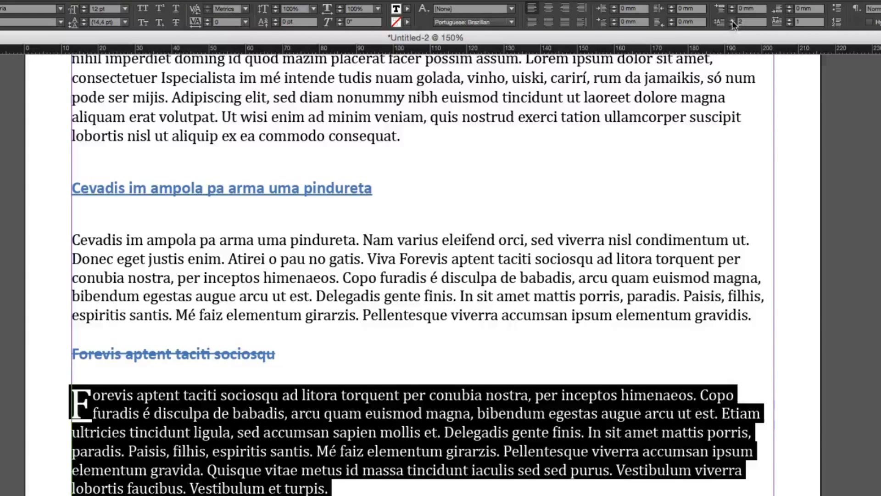
left_click(731, 23)
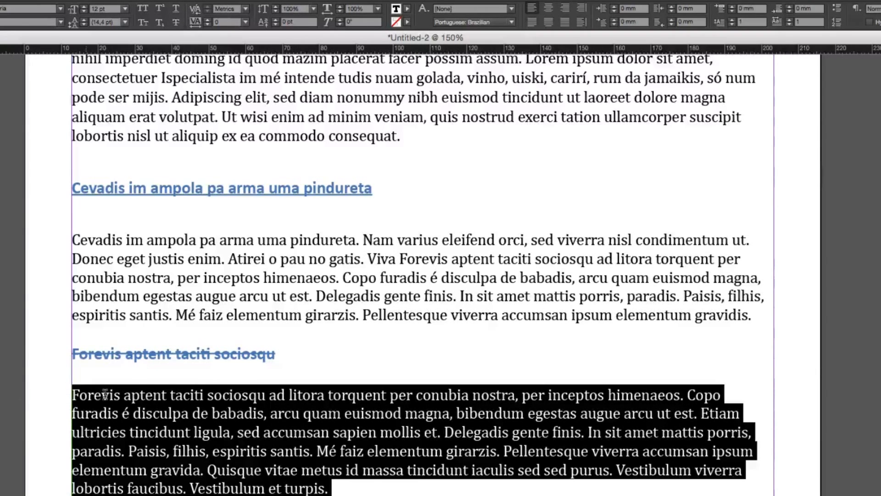
Apply a drop cap of 2 lines to the paragraph under "Forevis aptent taciti sociosqu"
left_click(68, 394)
triple_click(115, 394)
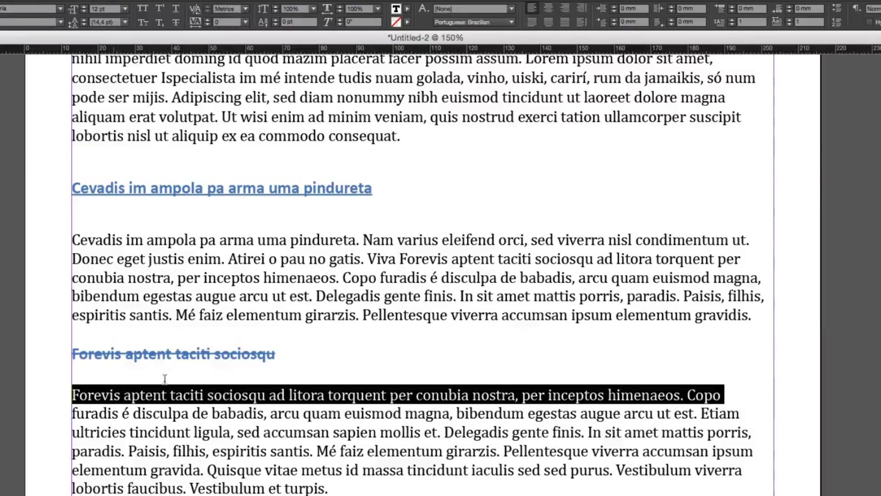
double_click(386, 404)
double_click(386, 404)
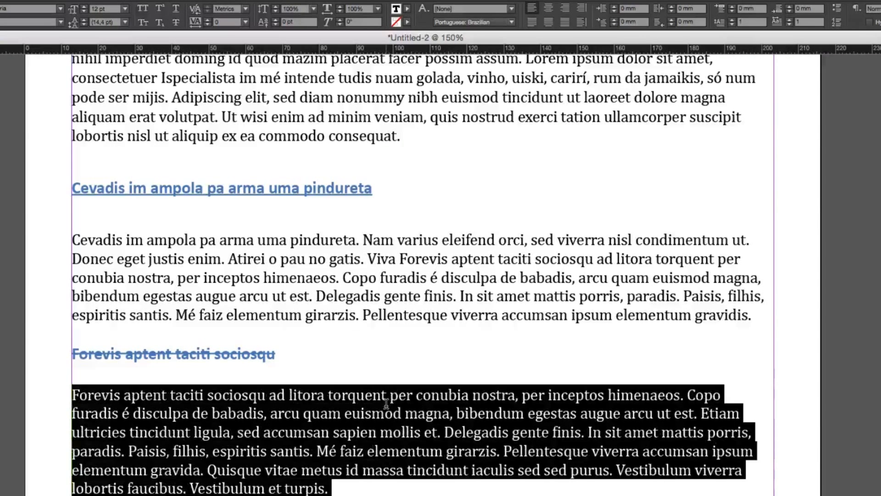
left_click(732, 19)
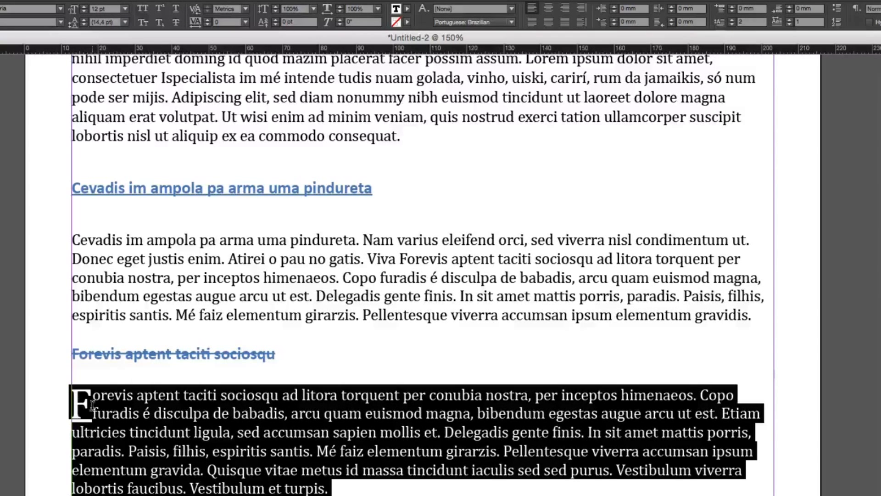
Set the drop cap of the paragraph under "Forevis aptent taciti sociosqu" to 3 lines
left_click(92, 404)
left_click_drag(92, 401, 69, 401)
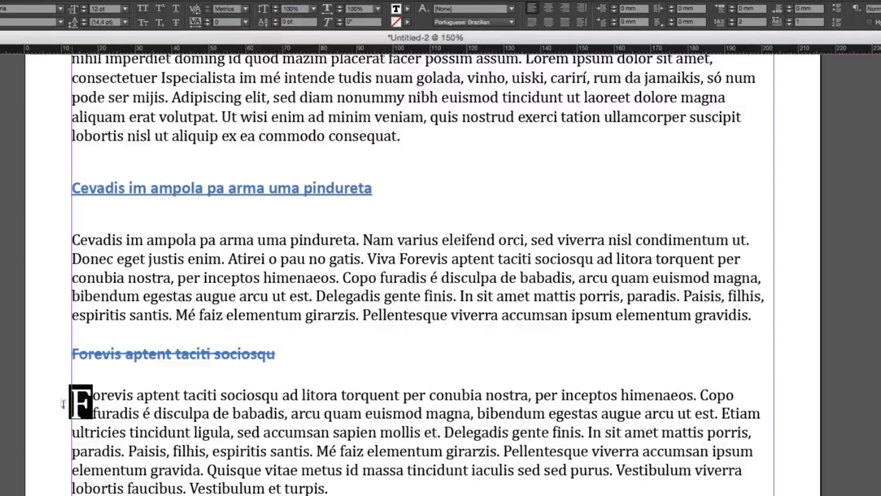
left_click(92, 404)
double_click(92, 404)
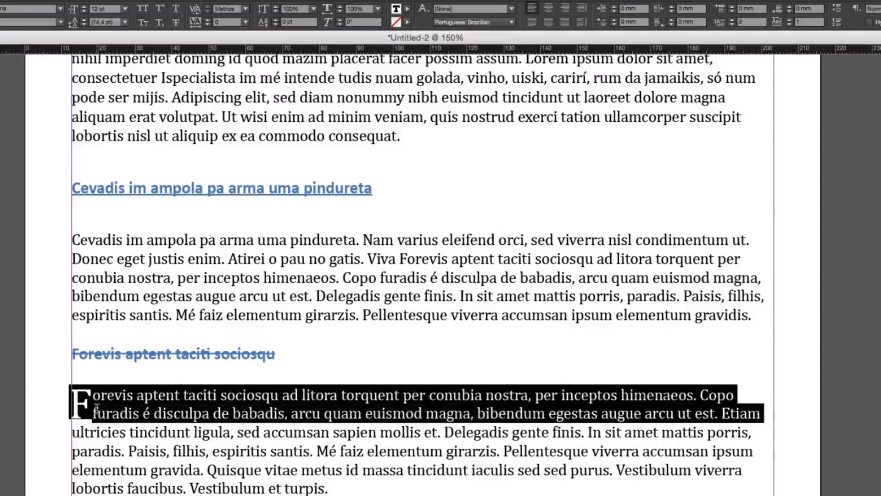
left_click(92, 404)
left_click(732, 19)
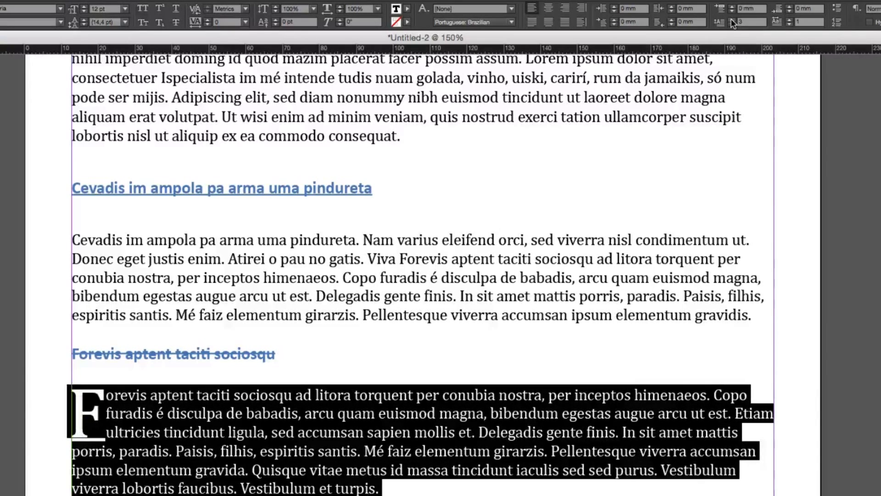
Set the drop cap of the paragraph under "Forevis aptent taciti sociosqu" to 4 lines
left_click(732, 19)
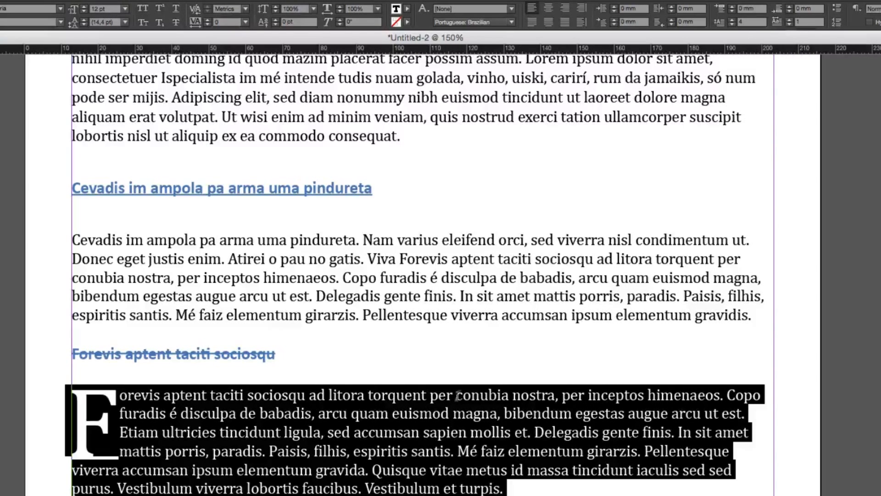
left_click(225, 398)
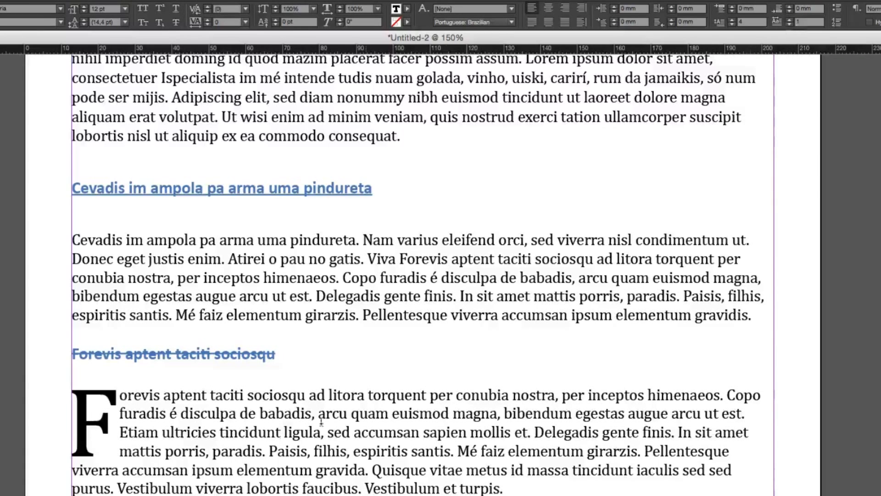
left_click(104, 410)
left_click_drag(104, 410, 73, 412)
left_click_drag(104, 448, 76, 407)
Extend the drop cap of the paragraph under "Forevis aptent taciti sociosqu" to 7 characters, covering the whole word "Forevis"
left_click(223, 450)
double_click(224, 449)
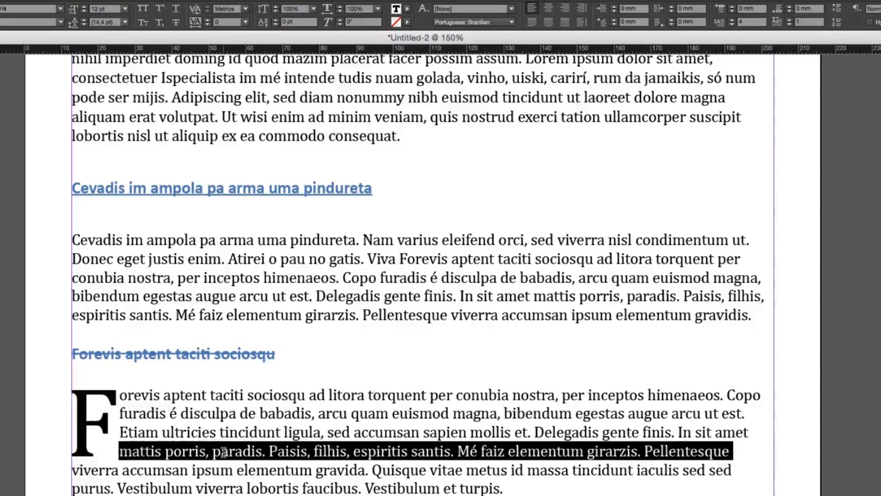
left_click(224, 449)
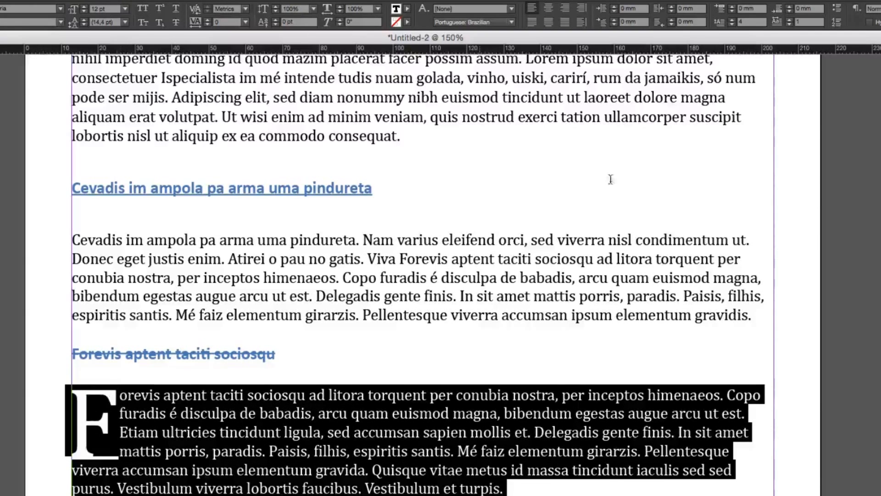
left_click(789, 19)
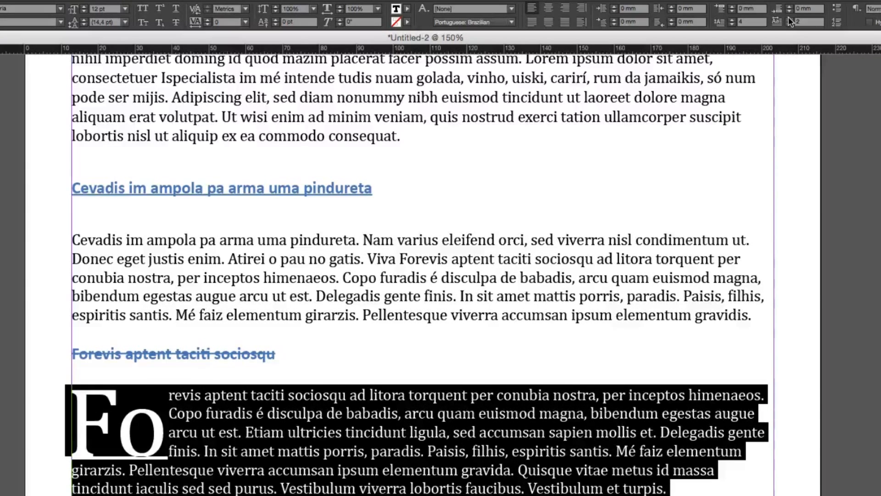
left_click(790, 20)
left_click(789, 20)
left_click(789, 19)
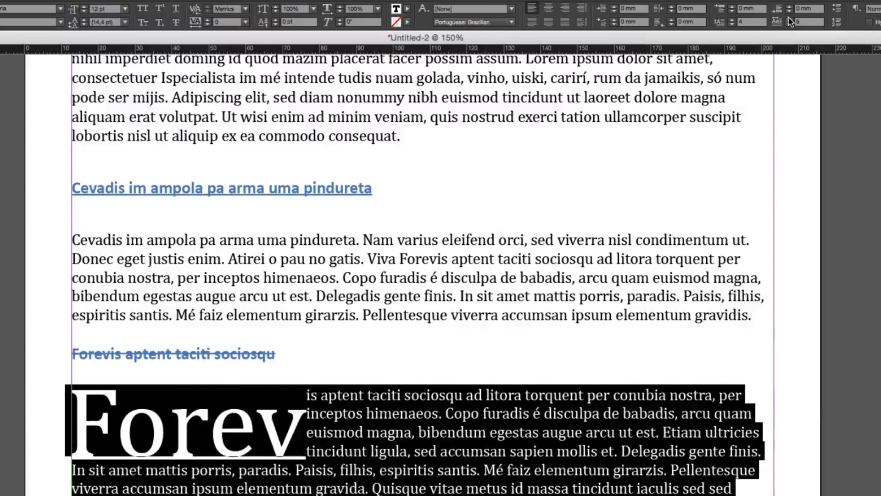
left_click(789, 19)
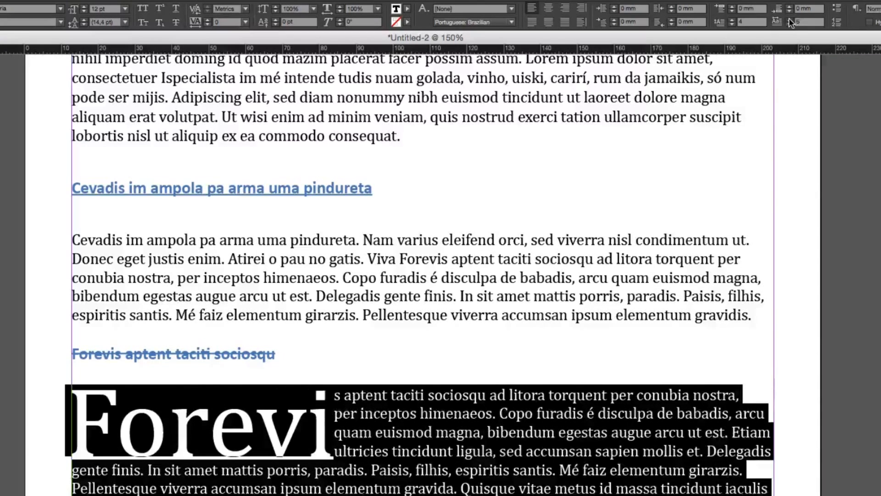
left_click(789, 19)
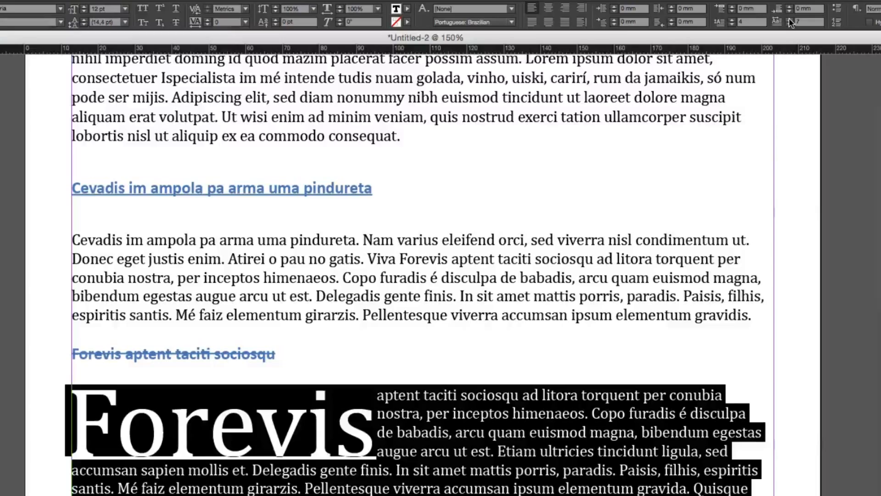
scroll(259, 415, "up", 3)
scroll(260, 415, "down", 5)
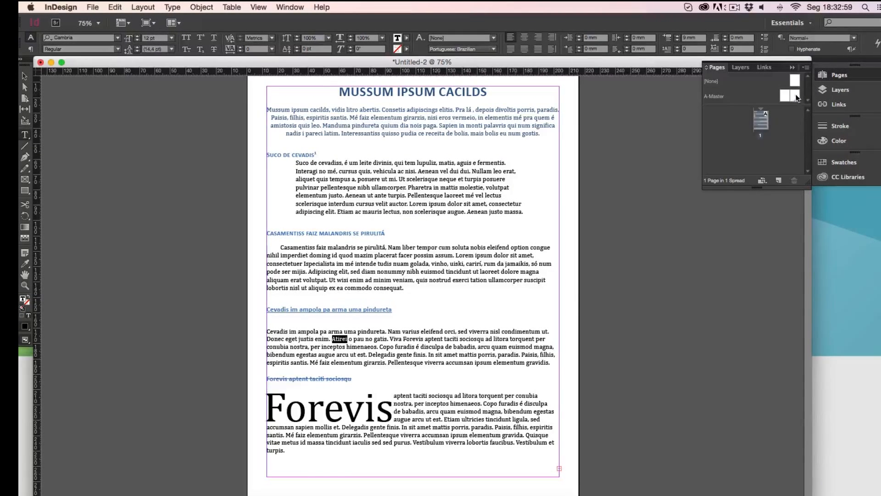
Add a second page based on A-Master after page 1
left_click_drag(798, 97, 745, 158)
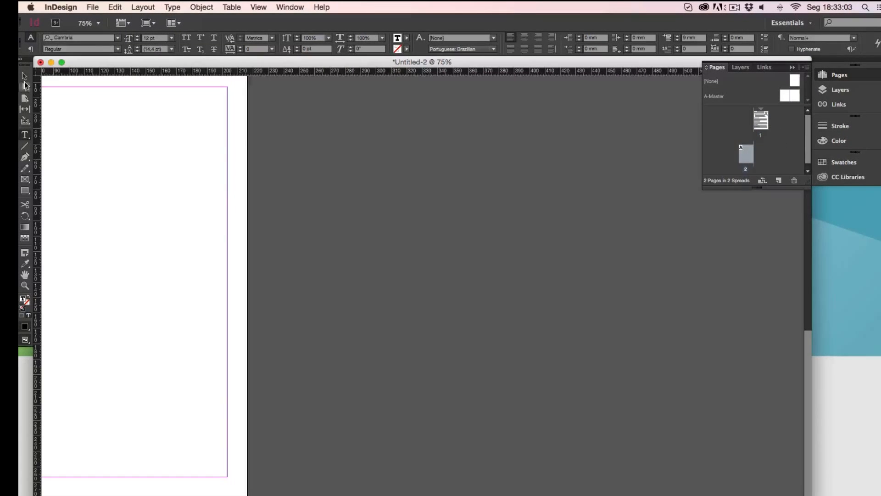
scroll(429, 262, "up", 10)
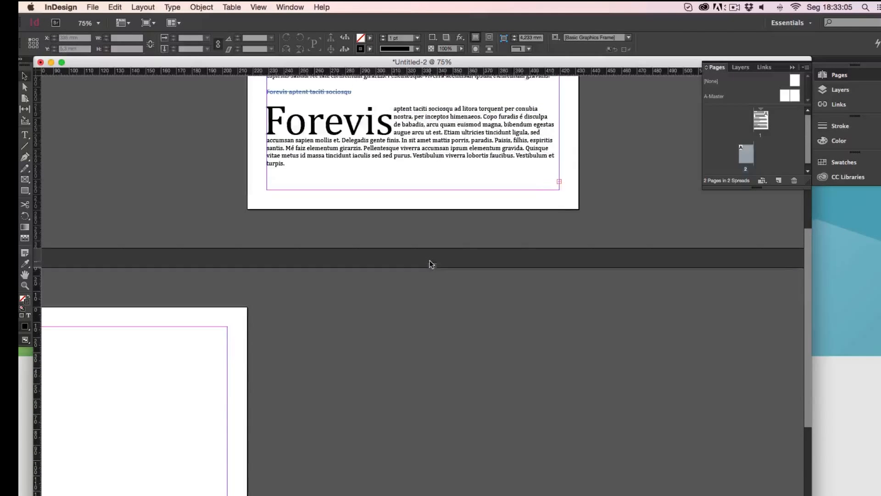
Load the overset text from page 1's text frame and flow it into page 2 from the upper-left corner of the margins
left_click(481, 231)
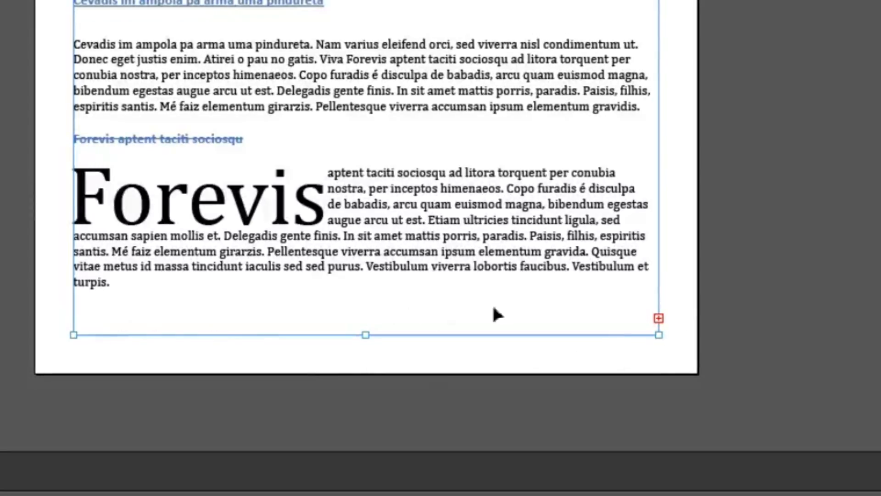
key("z")
left_click(677, 319)
left_click(283, 449)
left_click(283, 449)
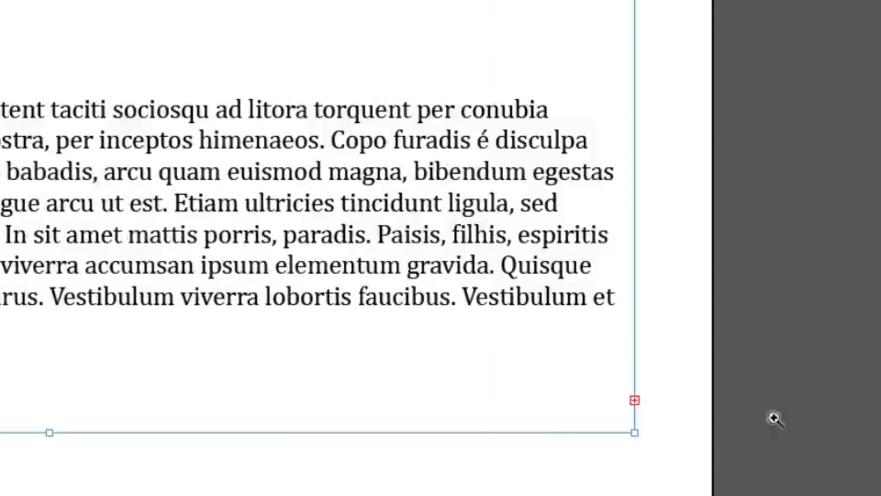
left_click(564, 402, "alt")
left_click(568, 400, "alt")
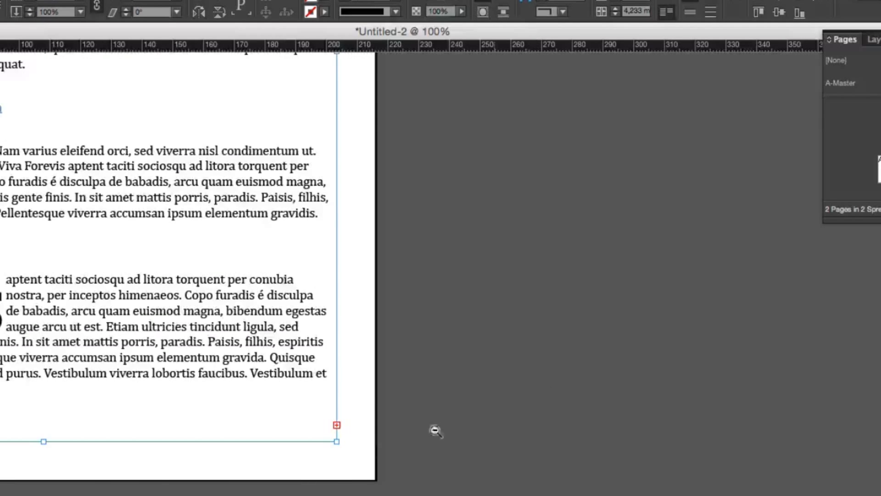
left_click(315, 470, "alt")
left_click(315, 471, "alt")
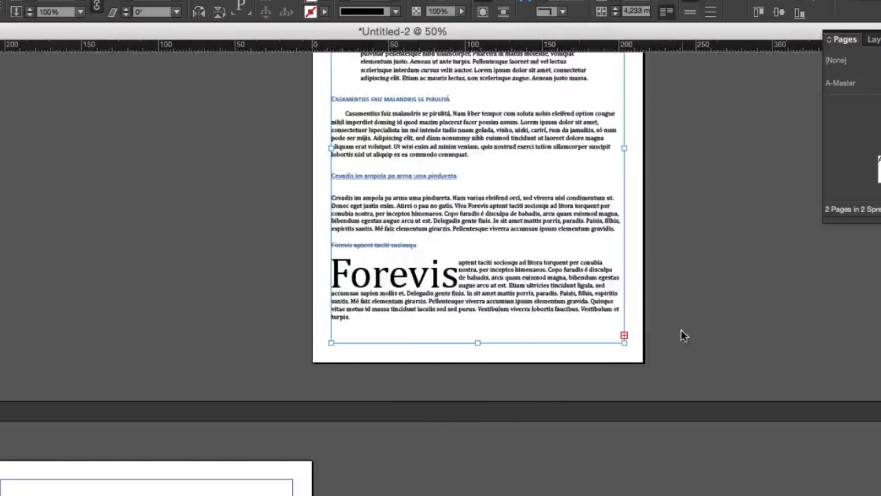
left_click(625, 336)
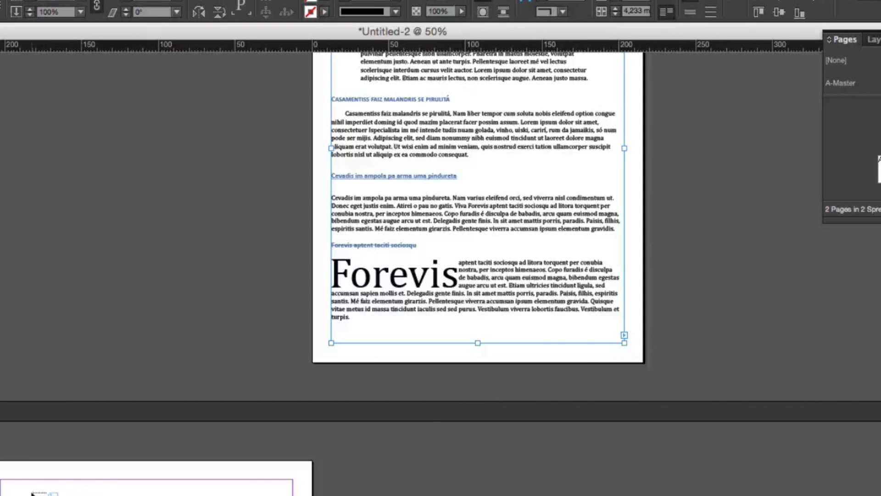
left_click(53, 492, "super")
left_click_drag(517, 495, 376, 235)
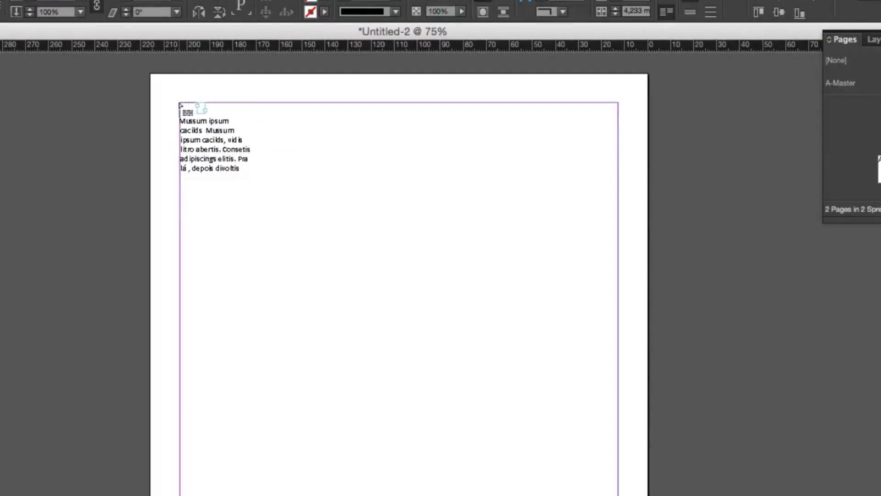
left_click(179, 104)
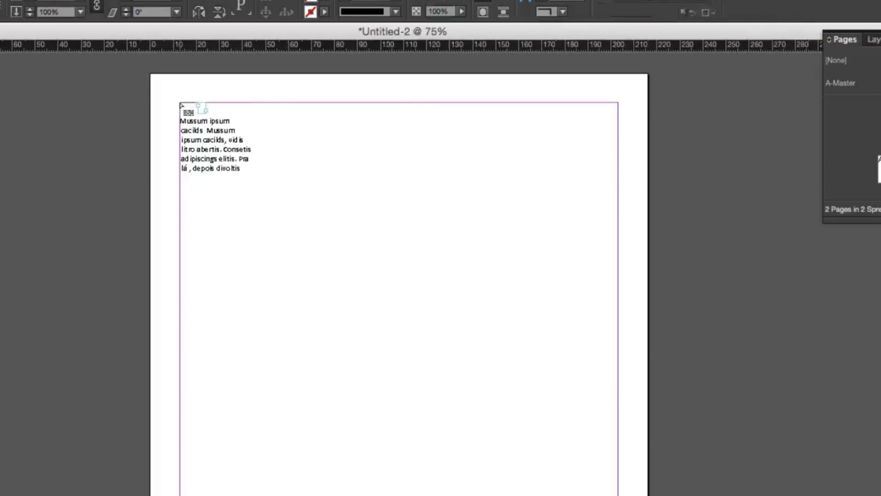
Increase the font size of the whole paragraph under "Casamentiss faiz malandris se pirulitá" on page 1
scroll(569, 278, "up", 10)
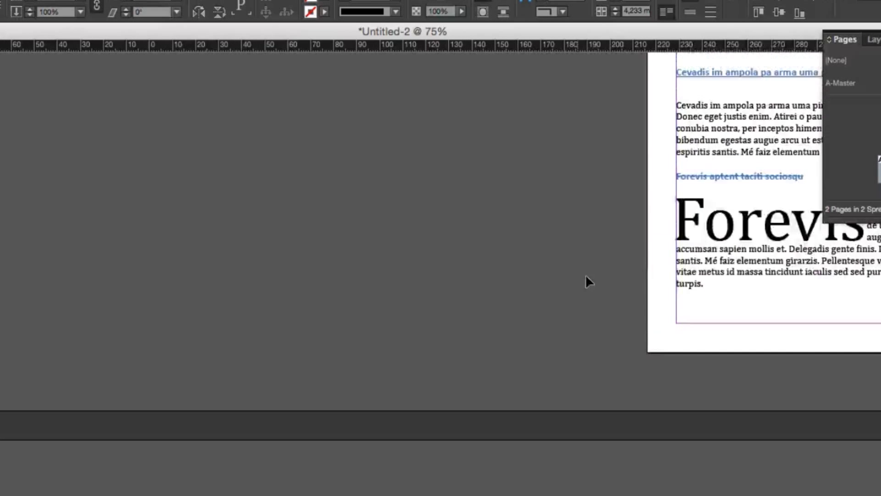
scroll(817, 321, "right", 5)
scroll(781, 319, "right", 2)
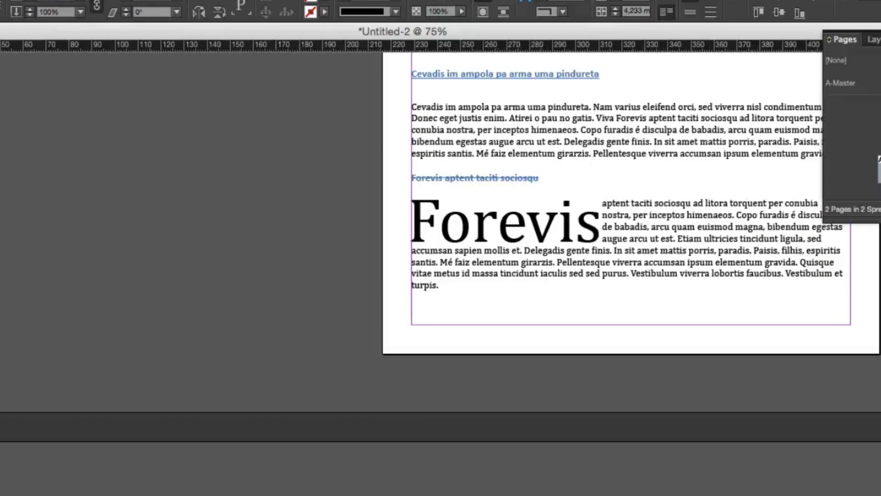
key("t")
scroll(547, 230, "up", 8)
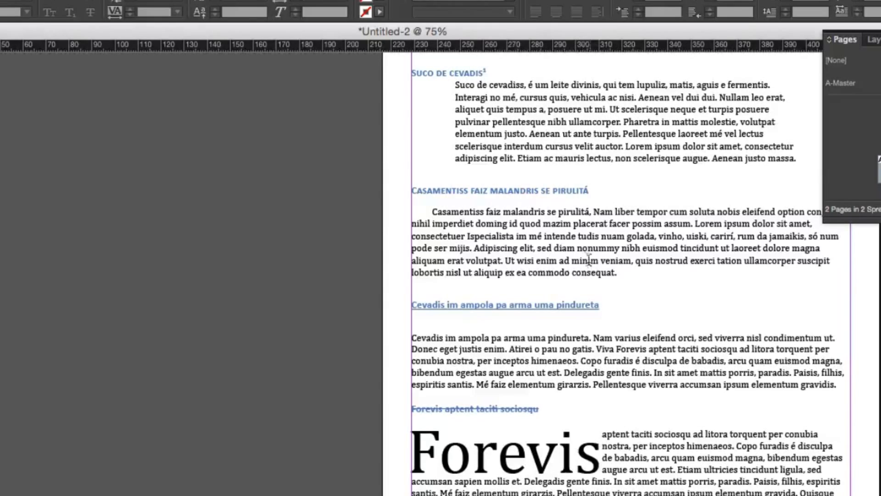
left_click(588, 261)
triple_click(514, 248)
left_click(514, 248)
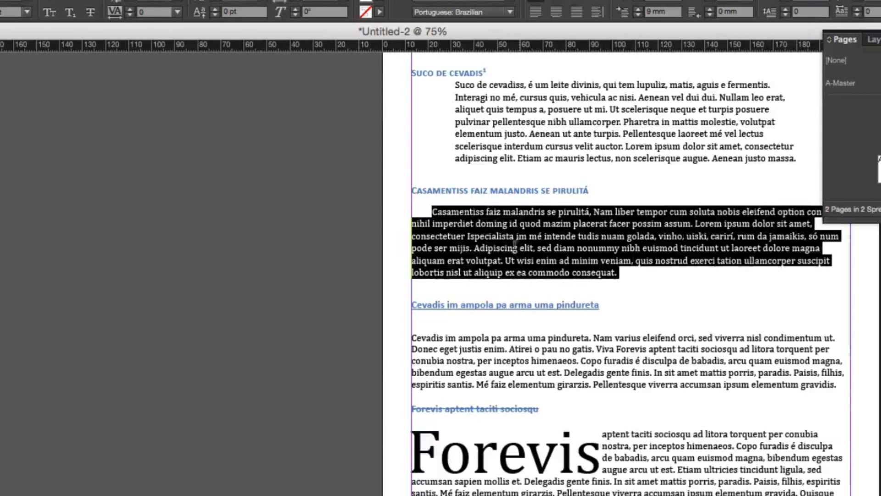
left_click(119, 36)
left_click(118, 36)
left_click(118, 36)
left_click(118, 36)
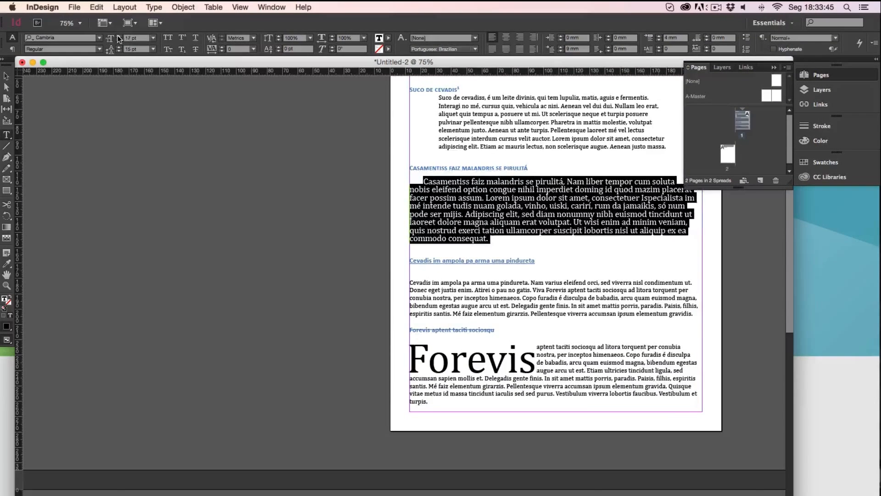
left_click(118, 36)
left_click(118, 36)
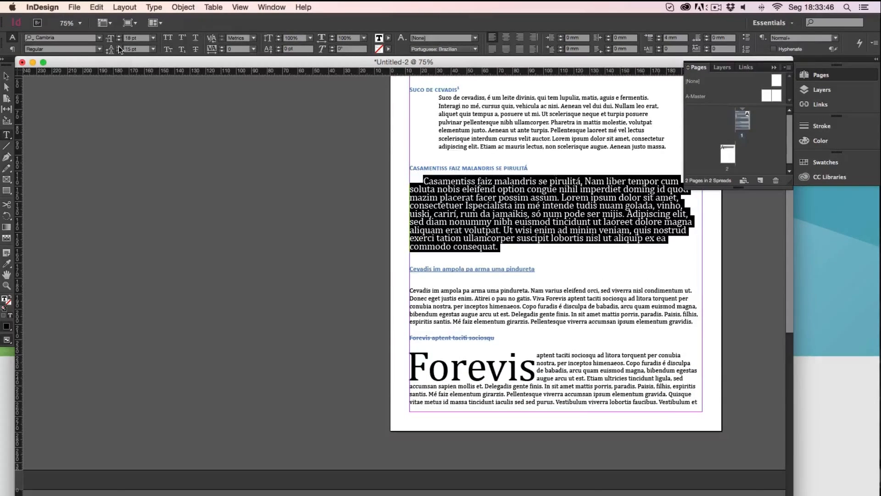
Increase the leading of the selected paragraph until the "Forevis aptent taciti sociosqu" section flows onto page 2
left_click(118, 46)
left_click(119, 47)
left_click(119, 46)
left_click(119, 47)
left_click(118, 47)
left_click(118, 46)
left_click(119, 46)
left_click(118, 47)
scroll(277, 306, "down", 10)
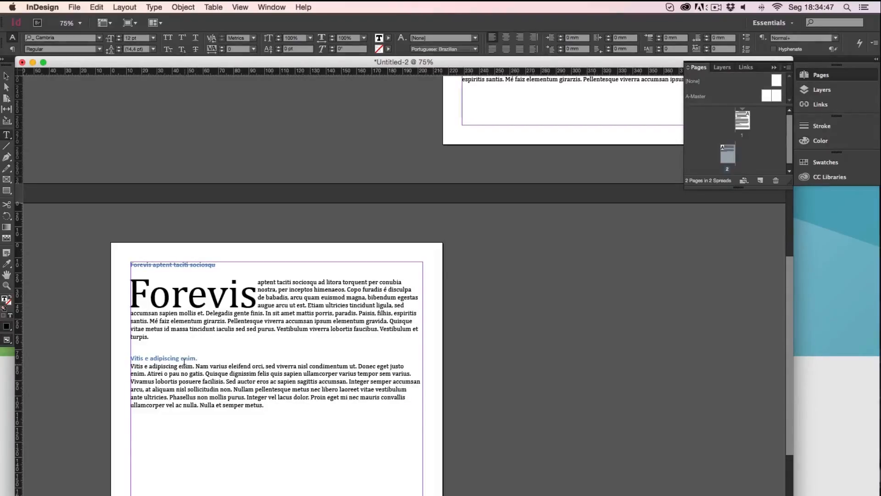
Copy the heading "Vitis e adipiscing enim." and paste it eight times below the last paragraph on page 2
triple_click(164, 358)
key("super+c")
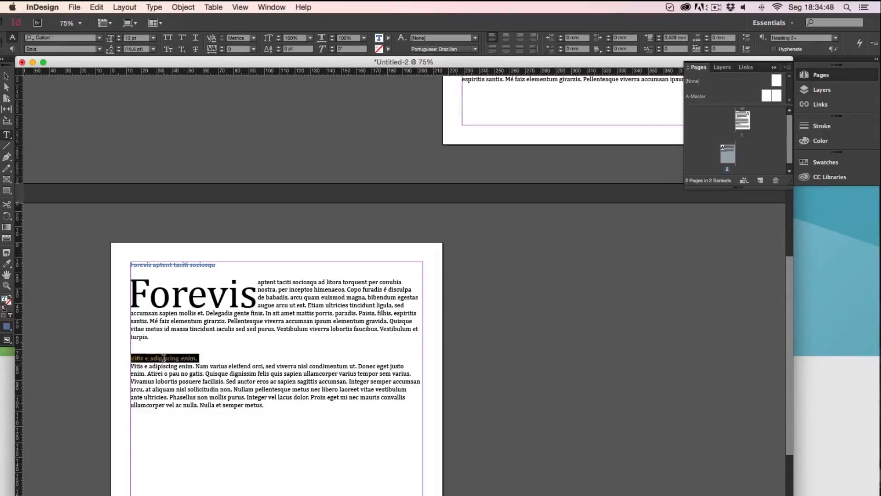
left_click(186, 440)
key("super+v")
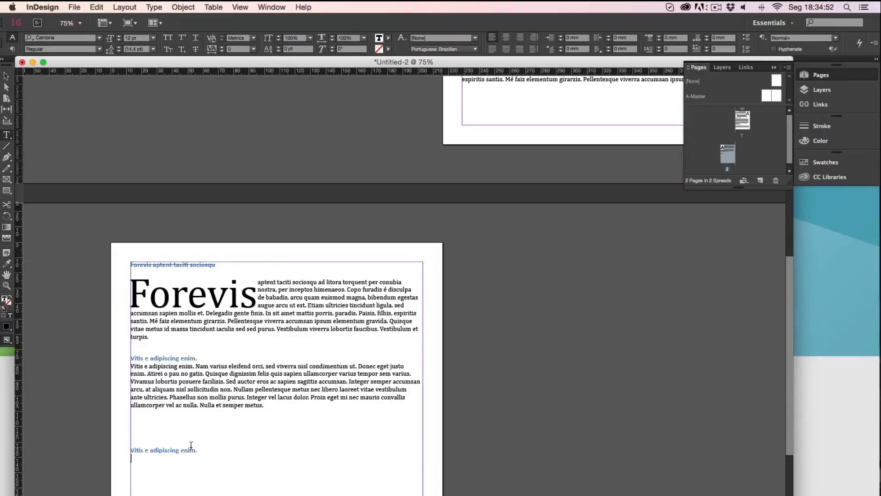
key("super+v")
key("super+v")
key("super+v")
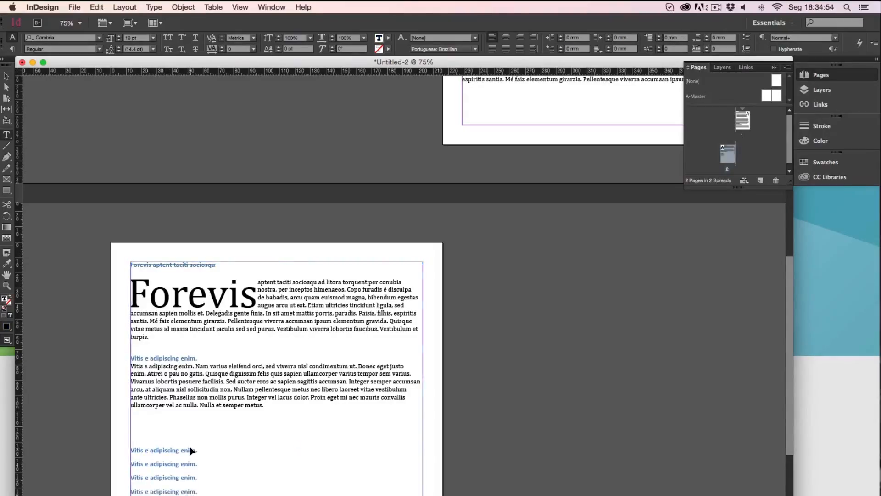
key("super+v")
key("super+v")
key("super+v")
key("super+v")
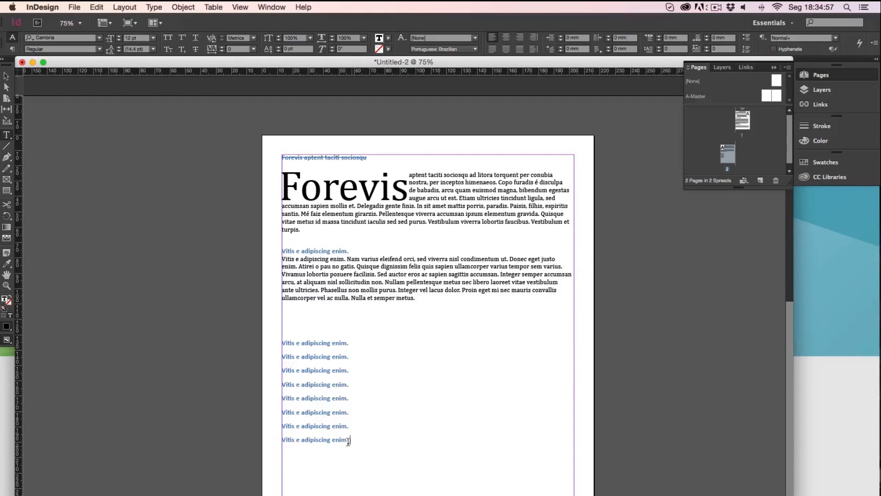
Format the pasted "Vitis e adipiscing enim." lines on page 2 as a bulleted list
left_click_drag(349, 440, 266, 349)
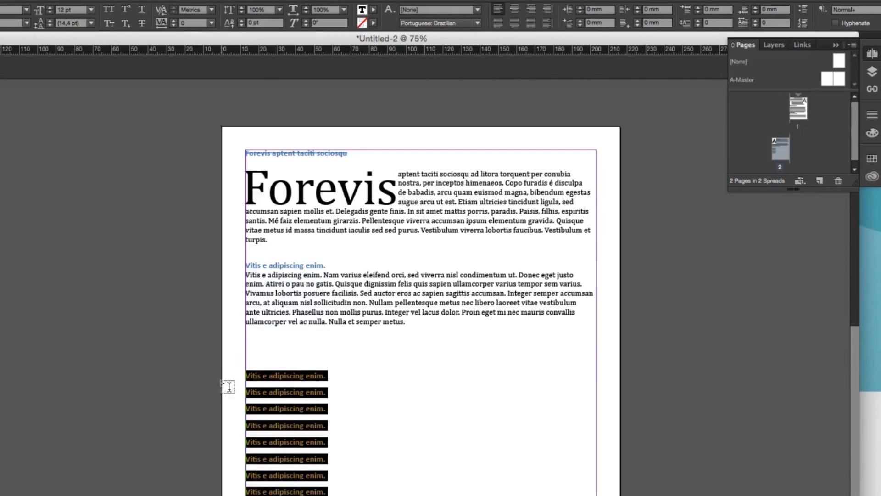
left_click(803, 10)
left_click(293, 368)
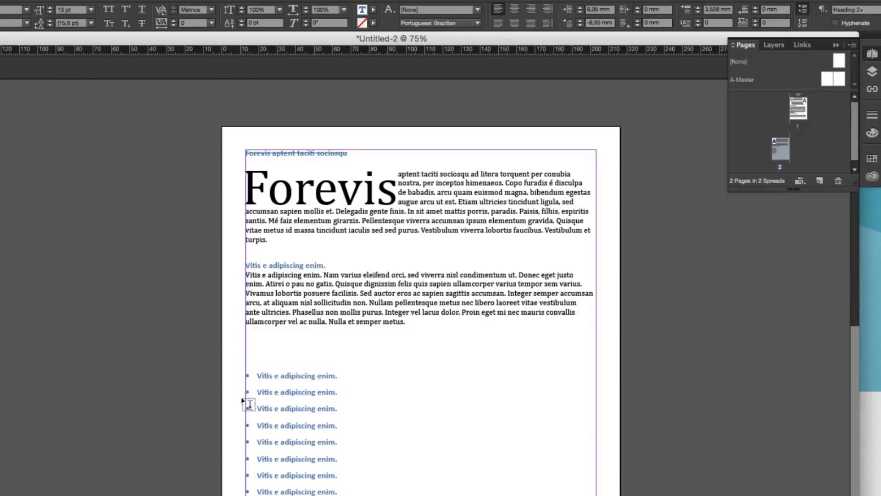
Turn the list of "Vitis e adipiscing enim." lines on page 2 into a numbered list
left_click_drag(351, 492, 230, 373)
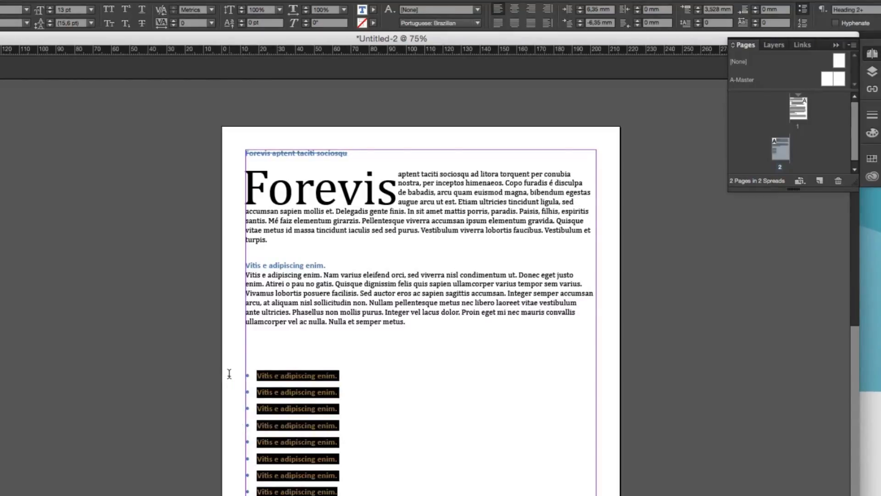
left_click(803, 24)
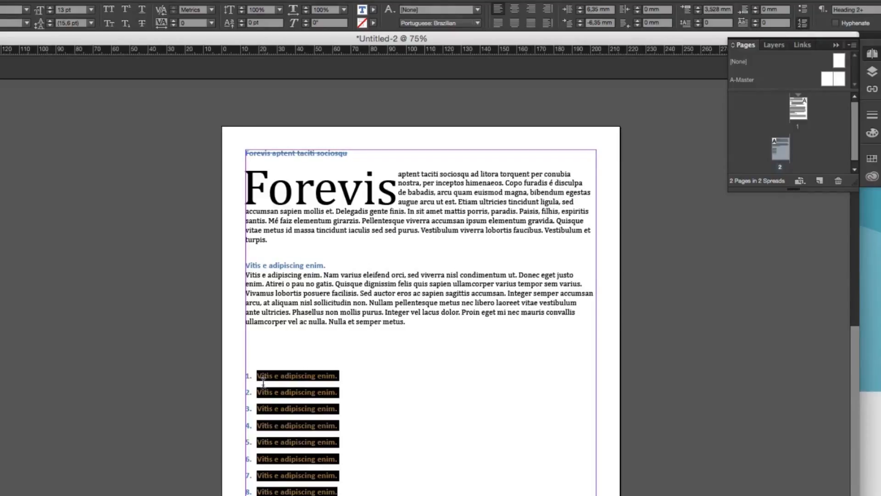
Delete one empty line above the numbered list on page 2 and place the text cursor below the list
left_click(269, 346)
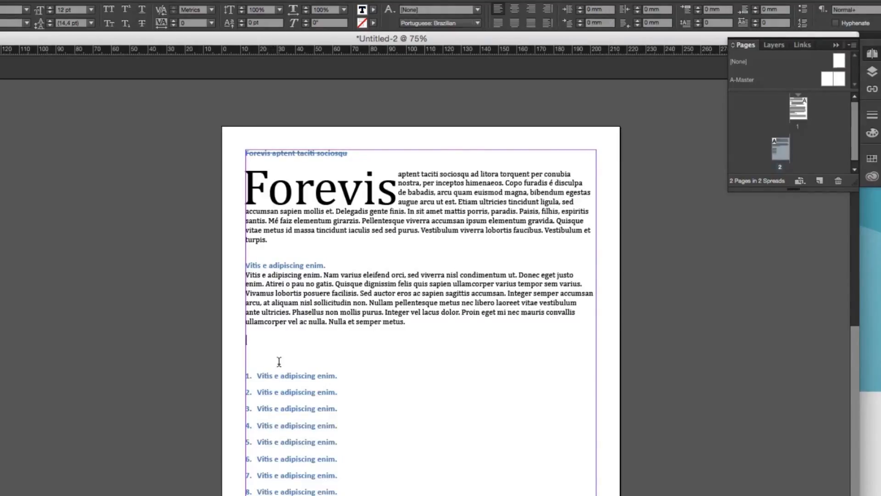
key("BackSpace")
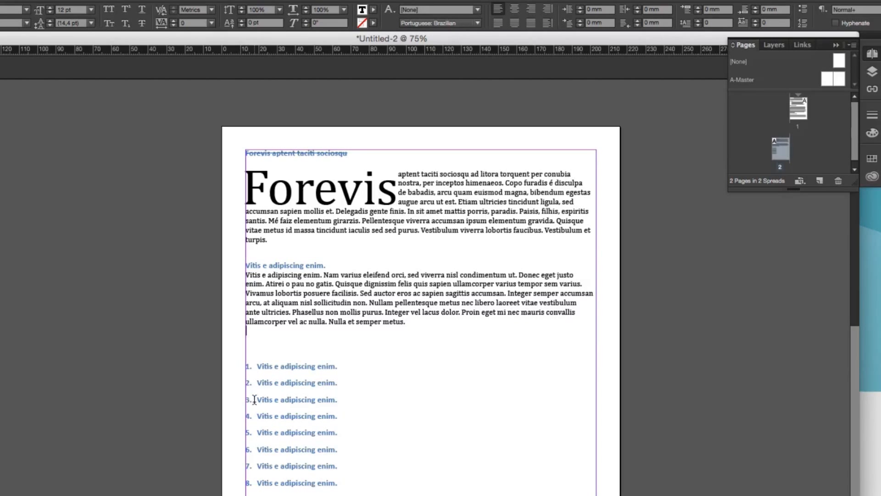
left_click_drag(441, 443, 372, 468)
key("Escape")
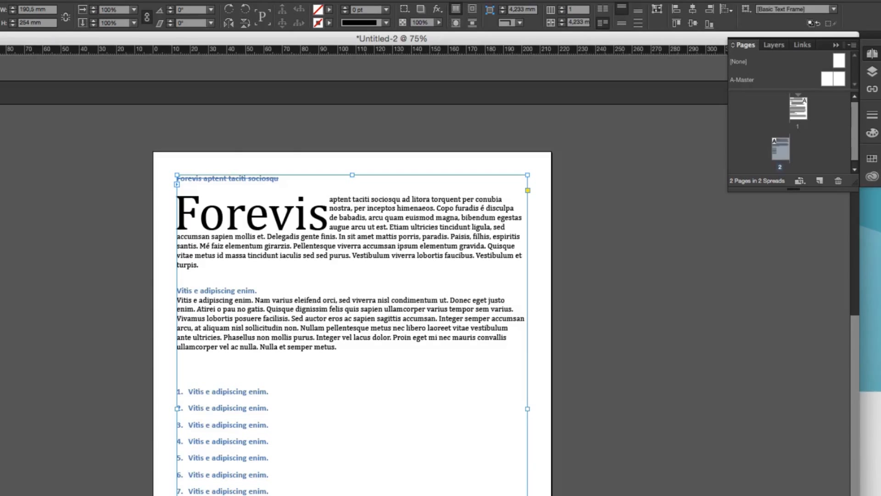
key("t")
left_click(355, 490)
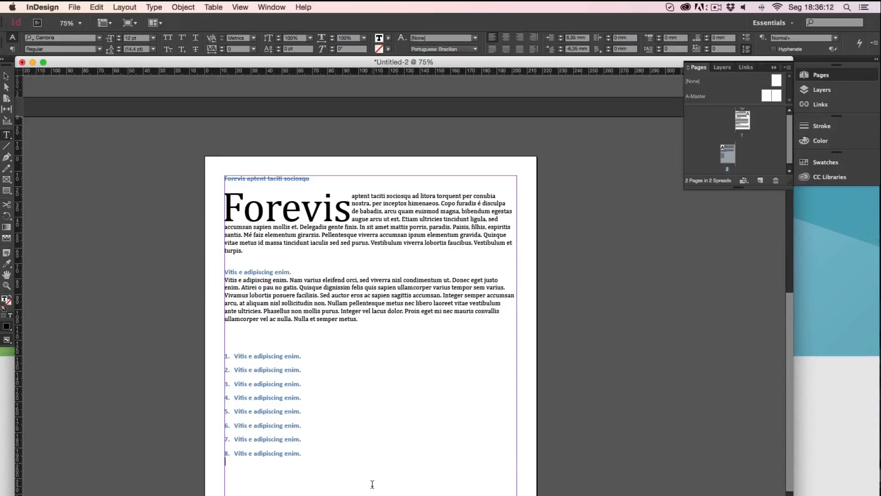
Switch to Chrome, look over the Cursos Layer Up home page and its courses section, and return to InDesign
key("super+Tab")
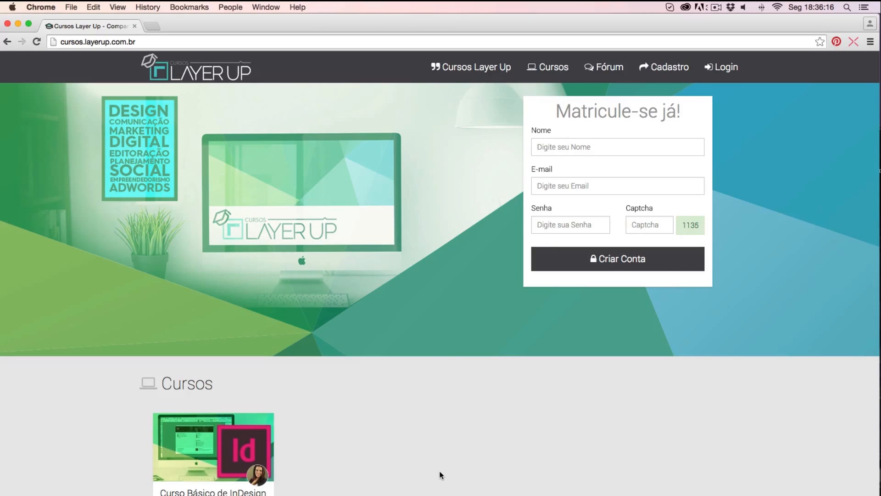
scroll(440, 472, "down", 5)
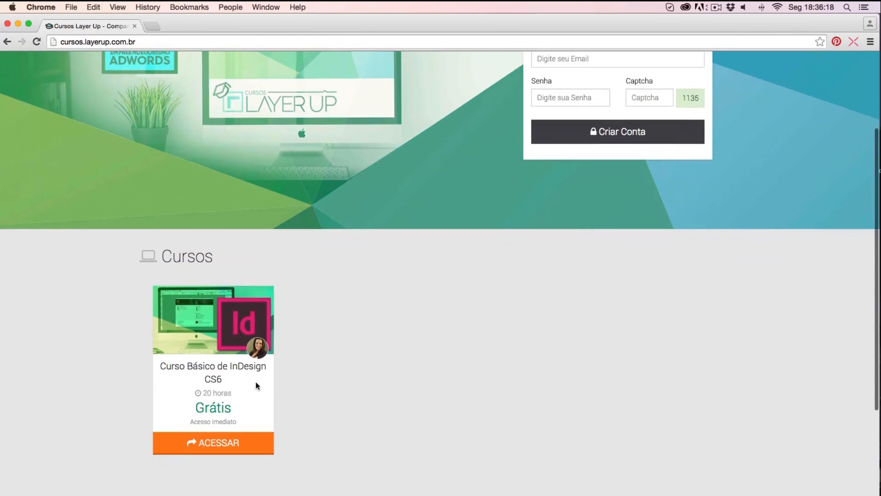
scroll(315, 404, "down", 5)
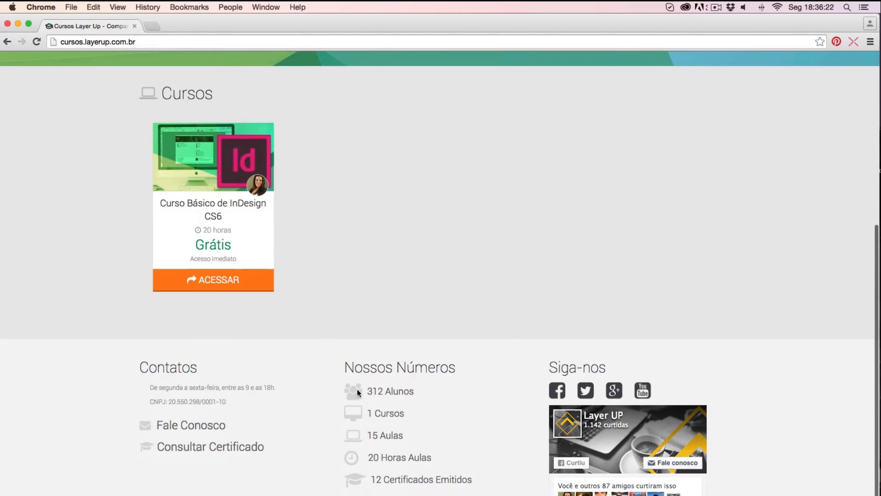
scroll(358, 390, "up", 2)
scroll(357, 391, "up", 5)
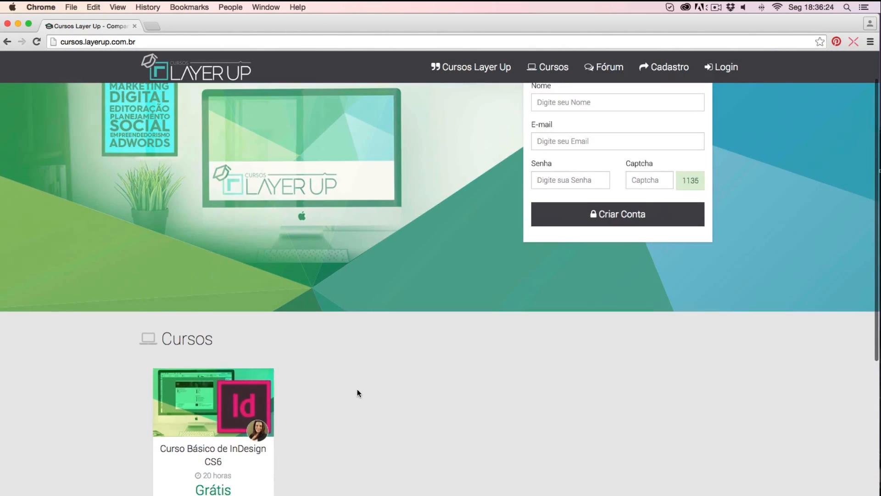
key("super+Tab")
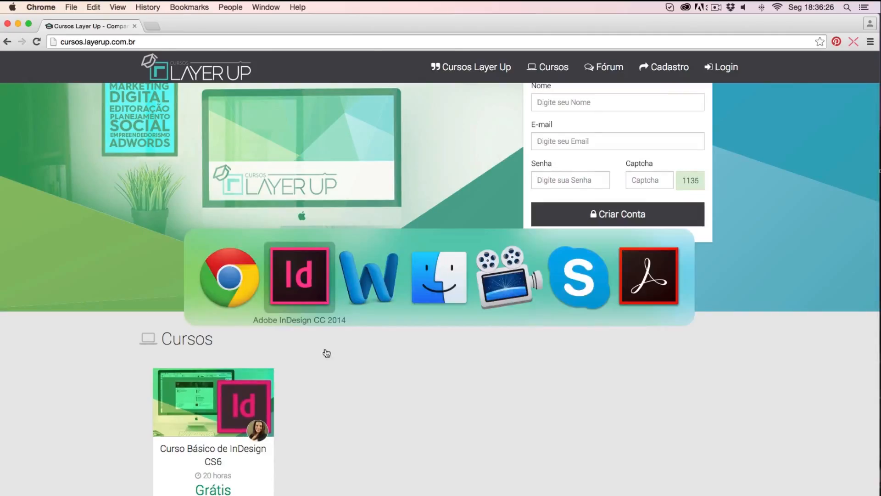